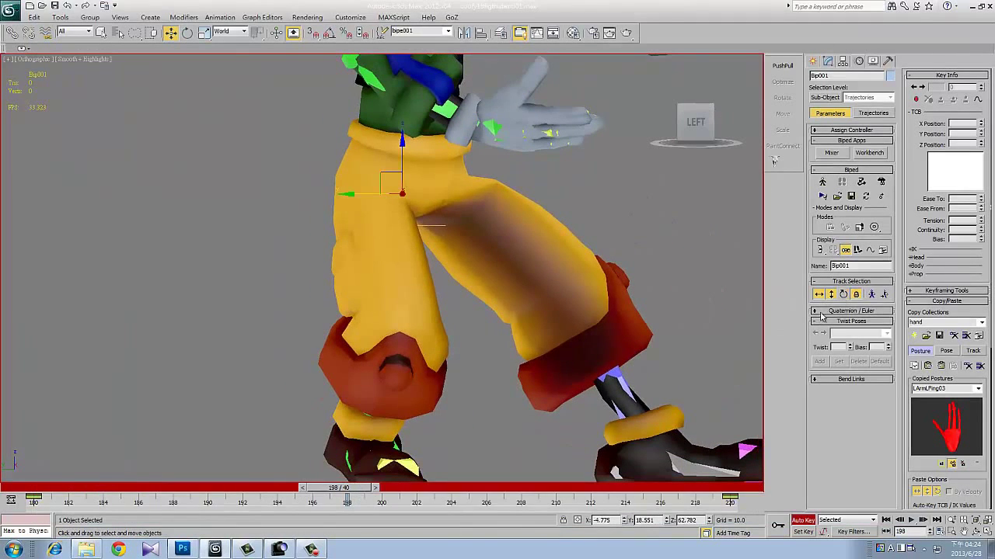
# - Preview the loop, nudge Bip001 sideways at frame 180, then scrub to frame 200
pyautogui.press('/')
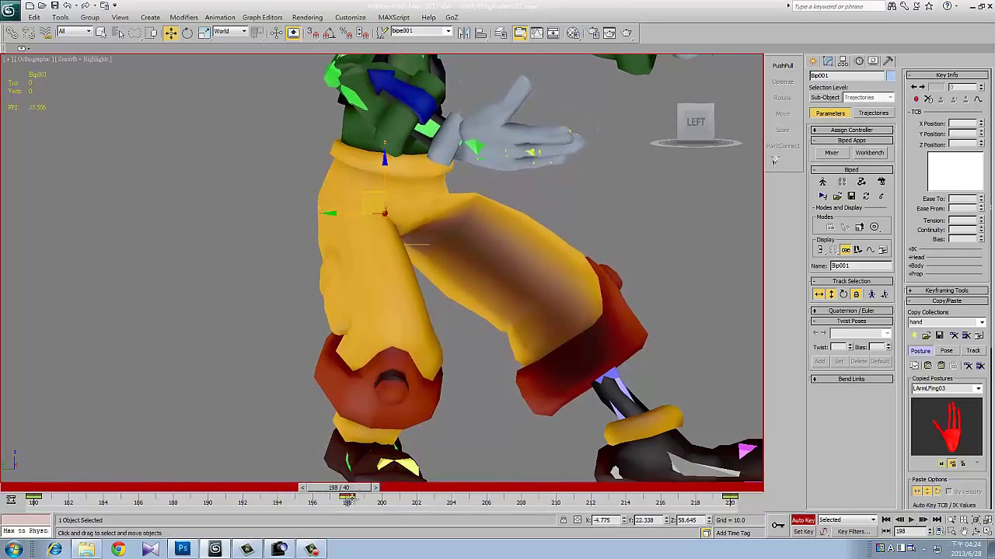
pyautogui.press('/')
pyautogui.press('w')
pyautogui.click(55, 481)
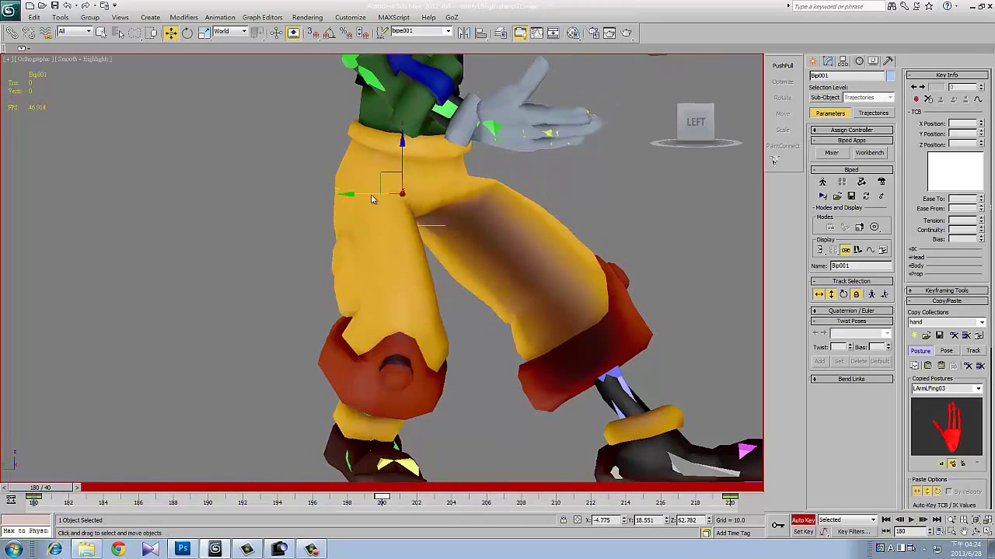
pyautogui.moveTo(371, 199); pyautogui.dragTo(389, 199)
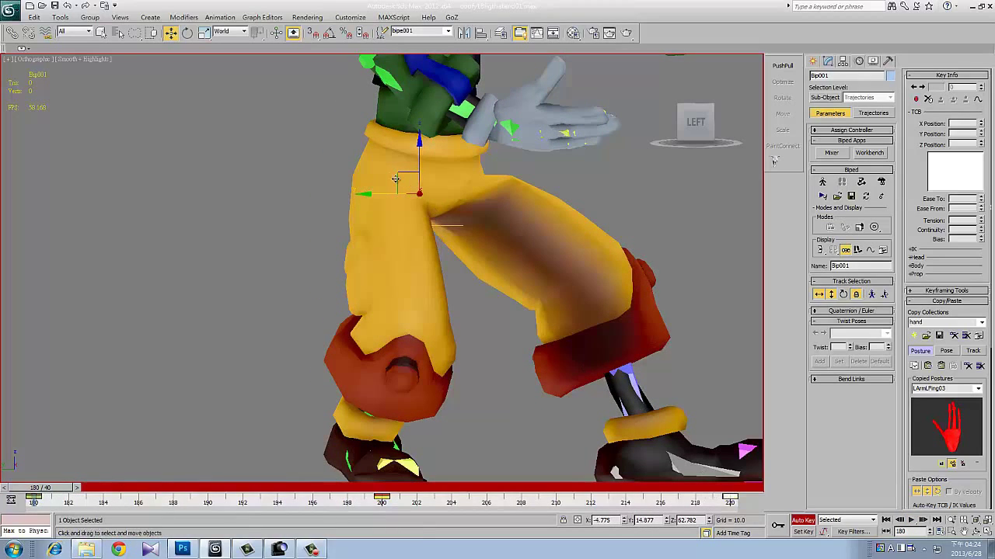
pyautogui.moveTo(39, 488); pyautogui.dragTo(388, 501)
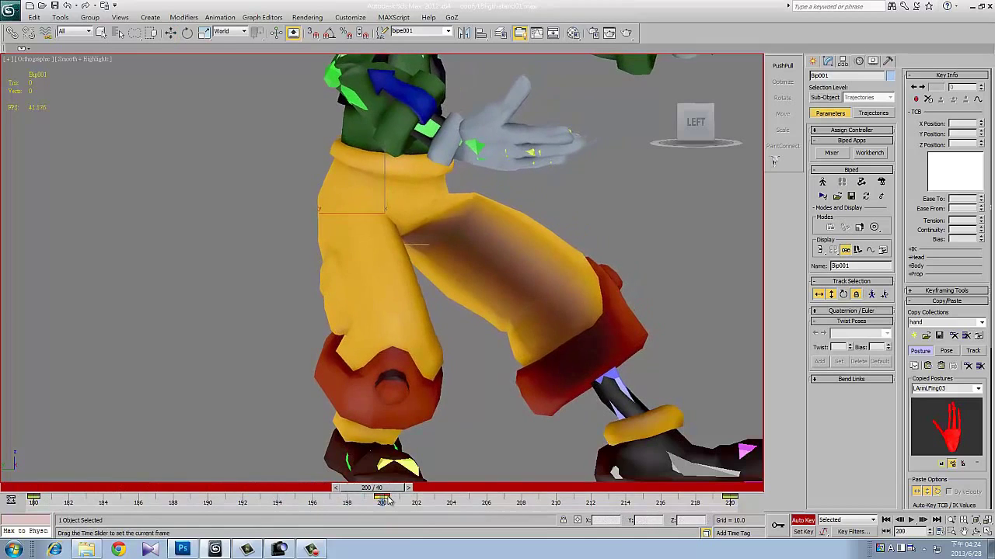
pyautogui.scroll(-2, 384, 251)
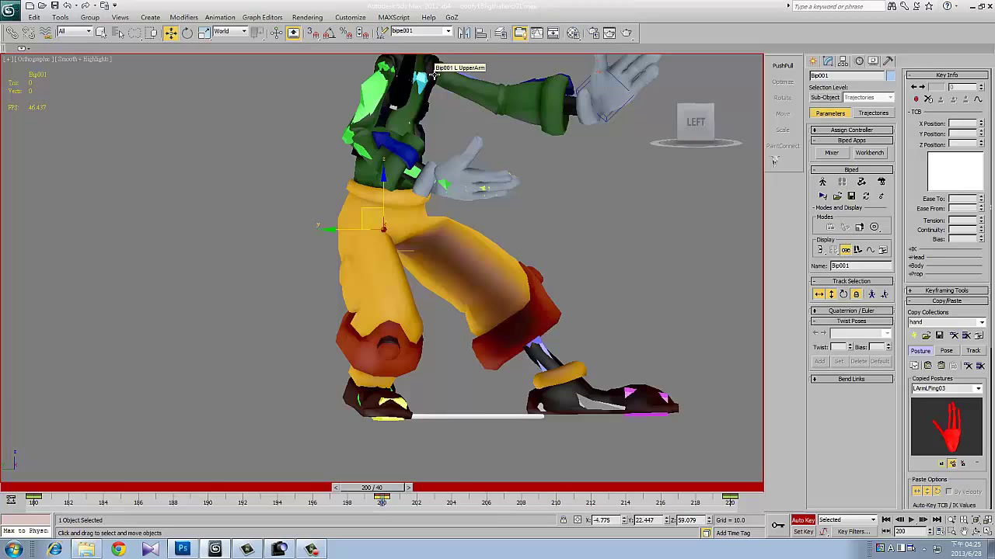
# - Extend the animation end time to frame 230 via Time Configuration and the trackbar
pyautogui.moveTo(399, 490)
pyautogui.mouseDown()
pyautogui.moveTo(526, 489)
pyautogui.moveTo(227, 490)
pyautogui.moveTo(361, 491)
pyautogui.mouseUp()
pyautogui.press('/')
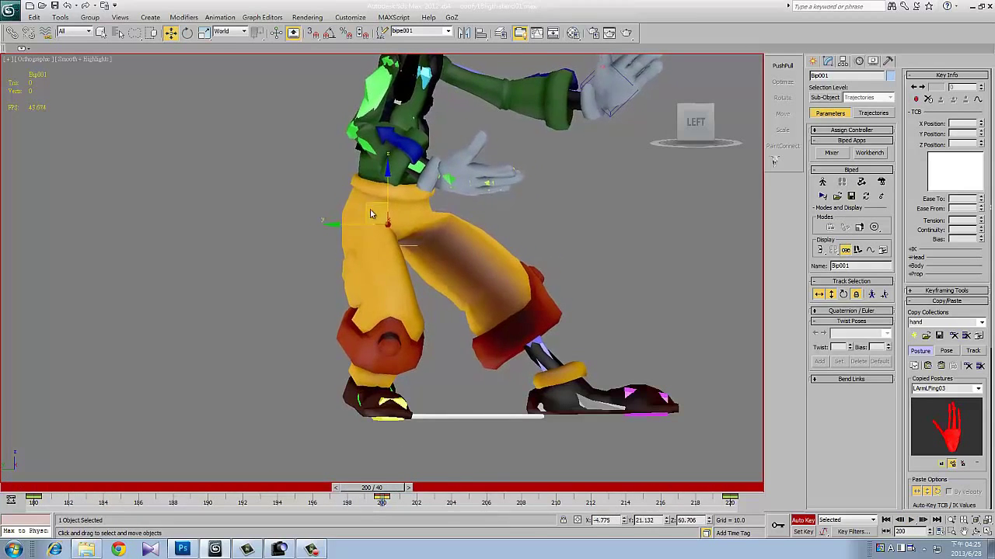
pyautogui.rightClick(912, 521)
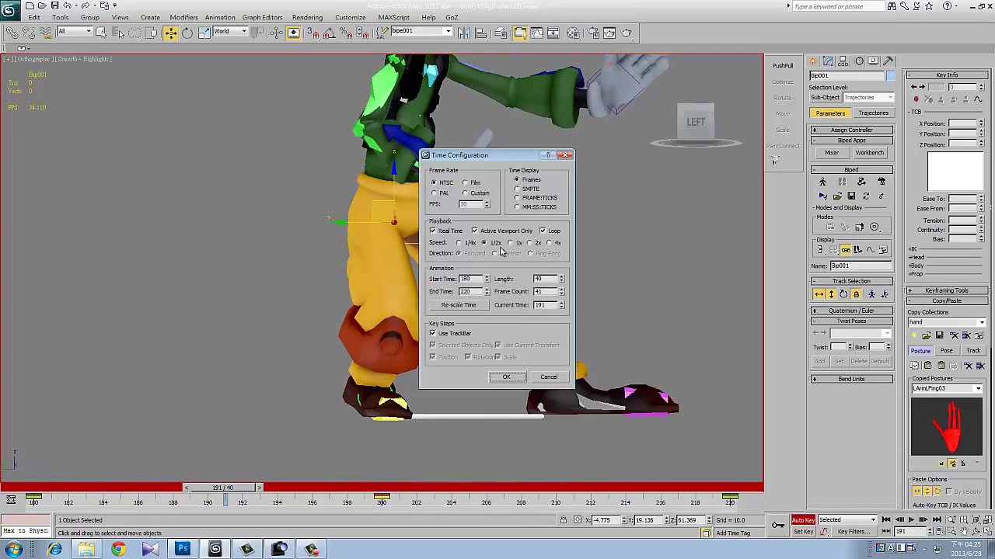
pyautogui.click(507, 378)
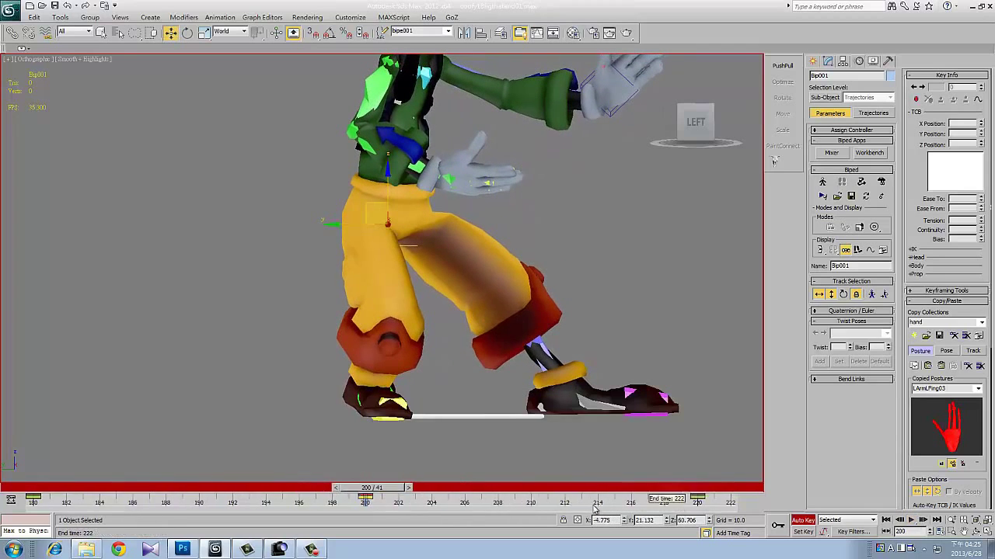
pyautogui.moveTo(537, 509)
pyautogui.keyDown('ctrl'); pyautogui.keyDown('alt'); pyautogui.mouseDown(button='right')
pyautogui.moveTo(557, 513)
pyautogui.moveTo(592, 498)
pyautogui.mouseUp(button='right'); pyautogui.keyUp('alt'); pyautogui.keyUp('ctrl')
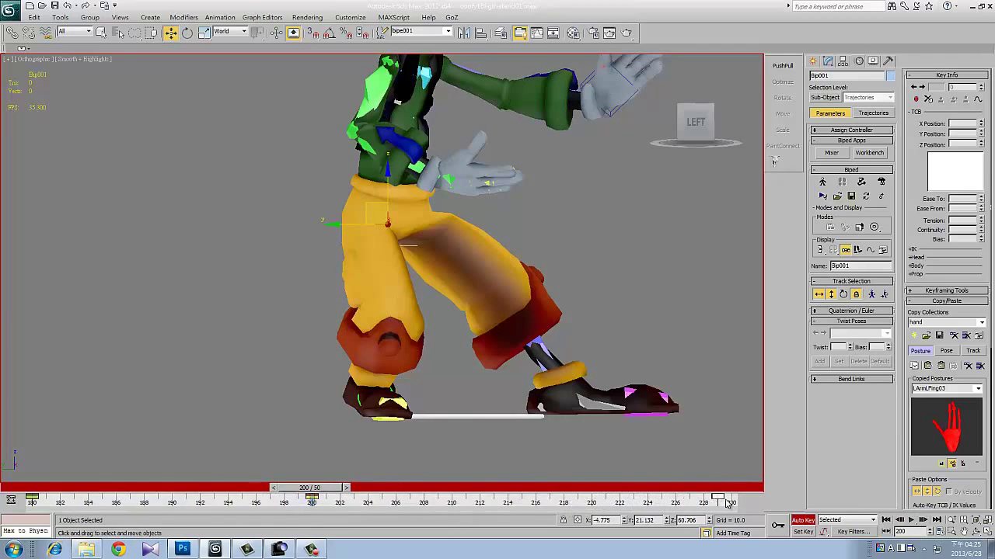
# - Move the frame-200 key to about frame 205 and play back the timing
pyautogui.moveTo(396, 502); pyautogui.dragTo(397, 502)
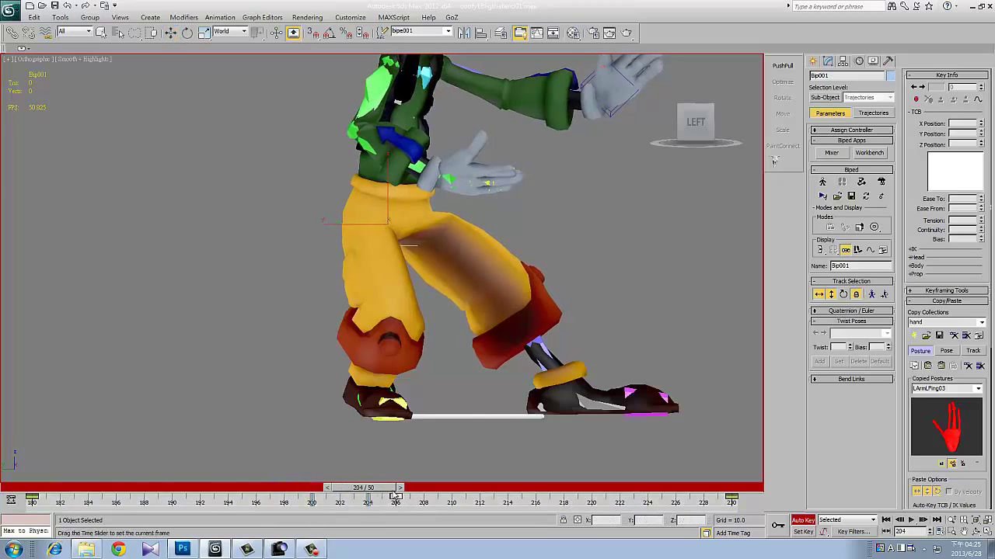
pyautogui.moveTo(311, 487); pyautogui.dragTo(377, 487)
pyautogui.press('/')
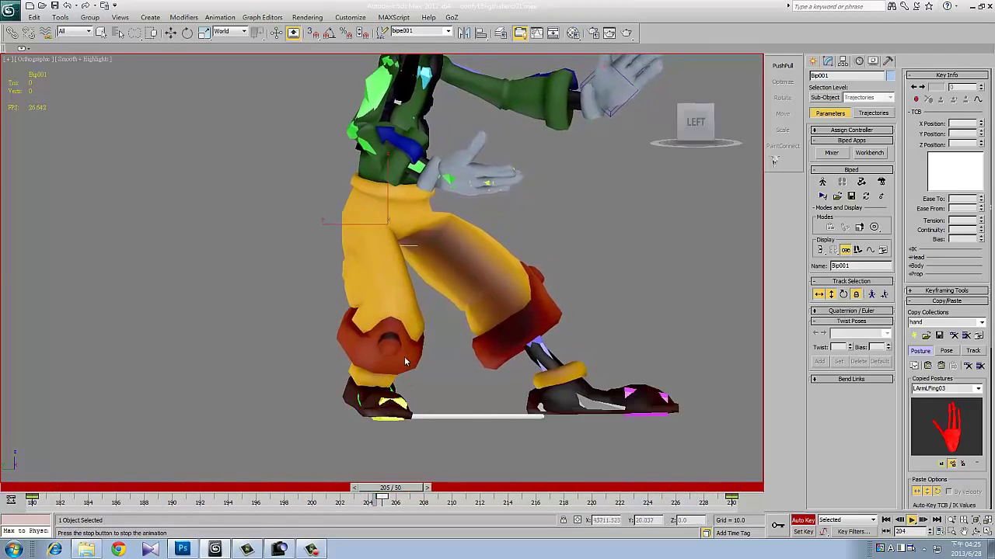
pyautogui.press('/')
# - Turn on the biped root's trajectory display in wireframe and frame its path
pyautogui.press('F3')
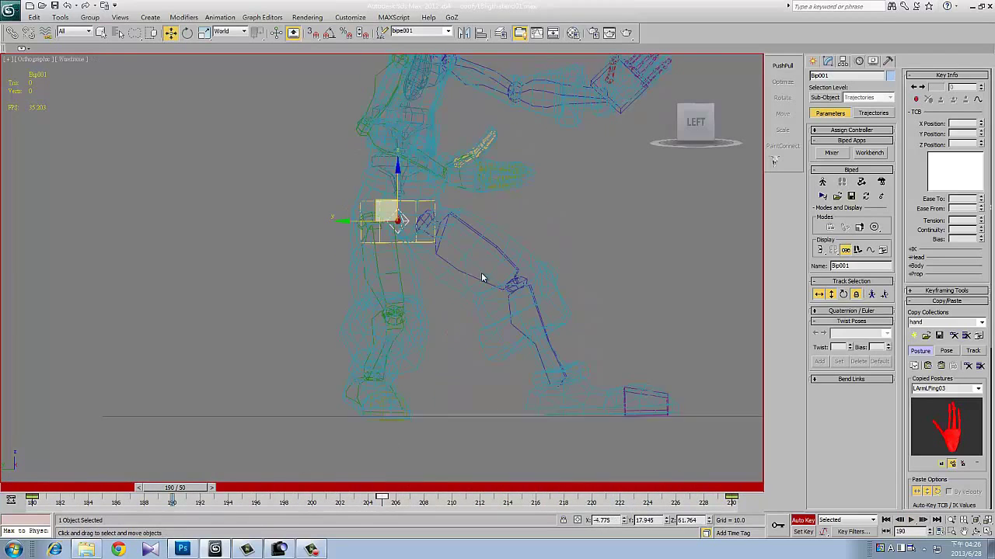
pyautogui.scroll(4, 482, 278)
pyautogui.scroll(3, 435, 269)
pyautogui.click(870, 249)
pyautogui.moveTo(287, 347); pyautogui.dragTo(251, 429, button='middle')
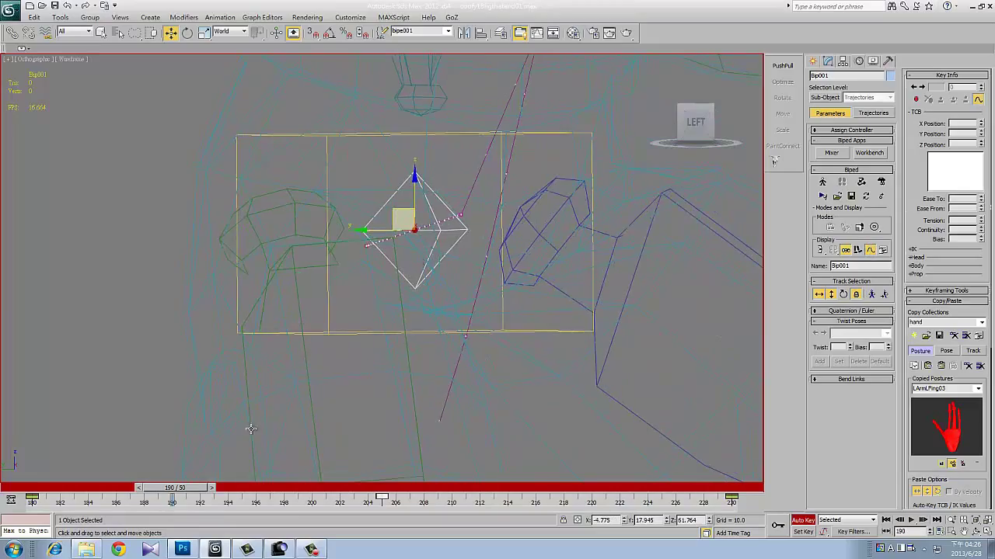
pyautogui.moveTo(168, 488); pyautogui.dragTo(154, 479)
# - Play the loop, pausing at frame 193 to key the root, then return to shaded view
pyautogui.press('/')
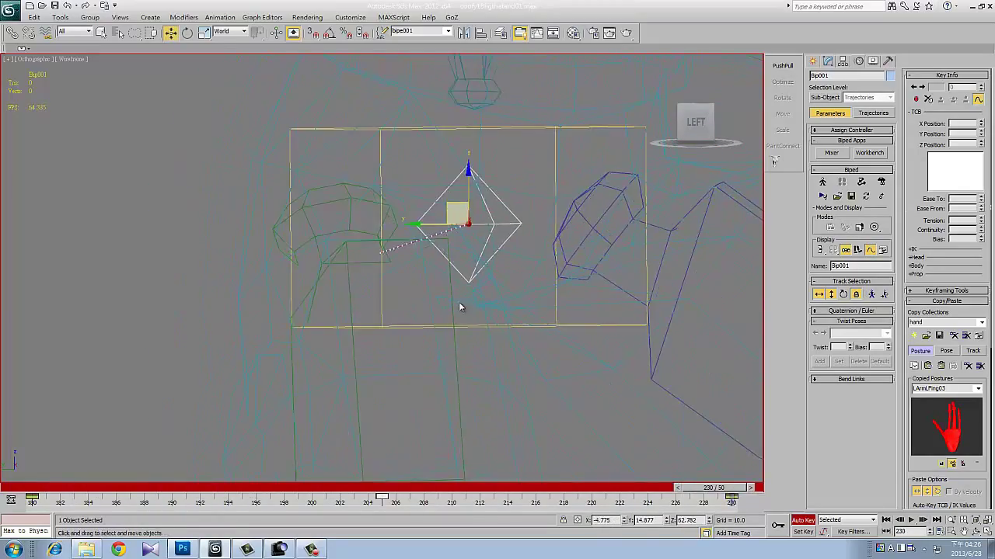
pyautogui.press('w')
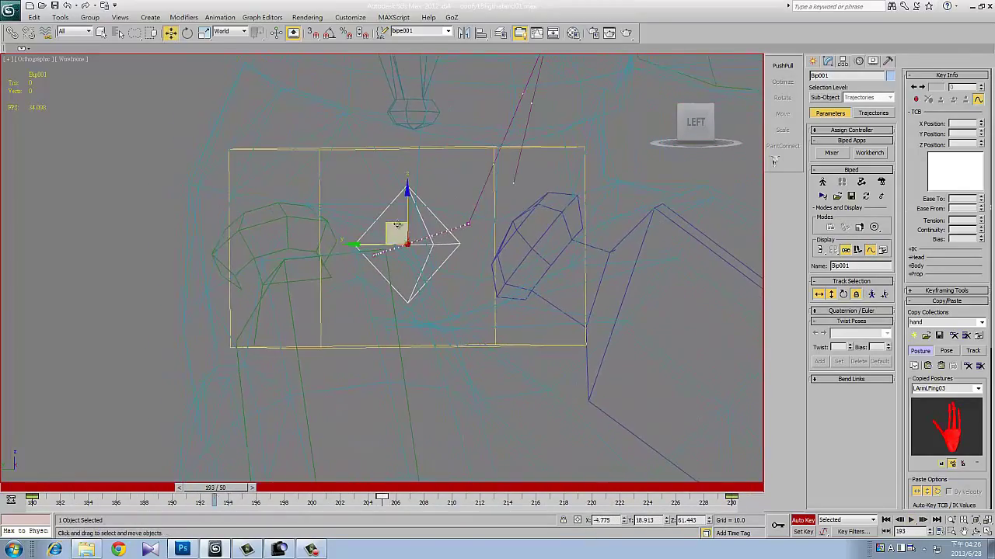
pyautogui.press('/')
pyautogui.press('/')
pyautogui.press('/')
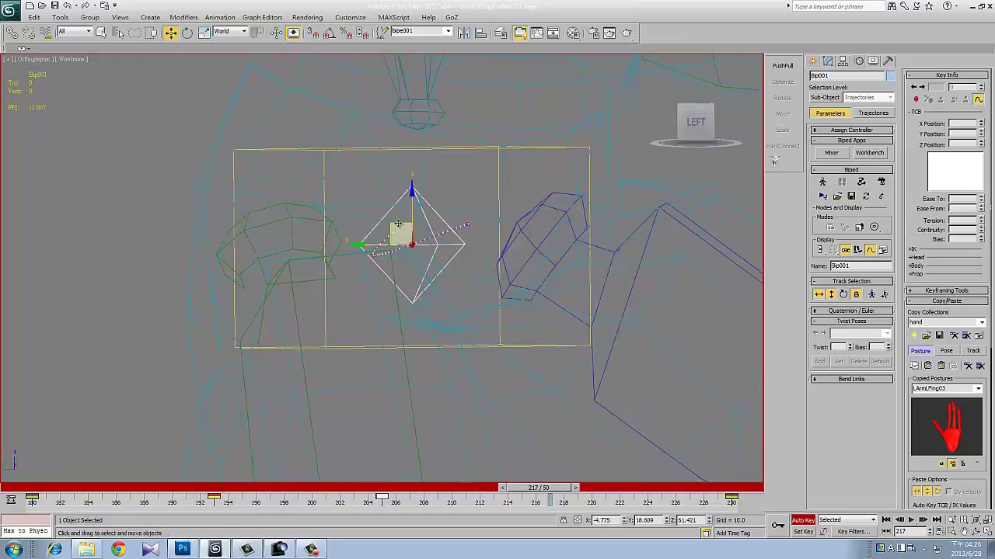
pyautogui.press('/')
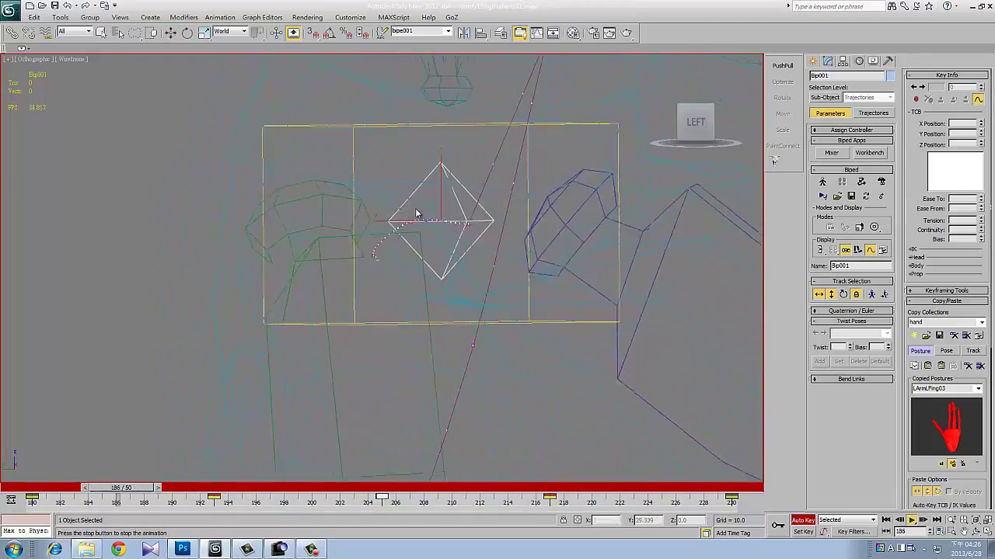
pyautogui.press('F3')
pyautogui.scroll(-5, 429, 223)
pyautogui.scroll(1, 469, 272)
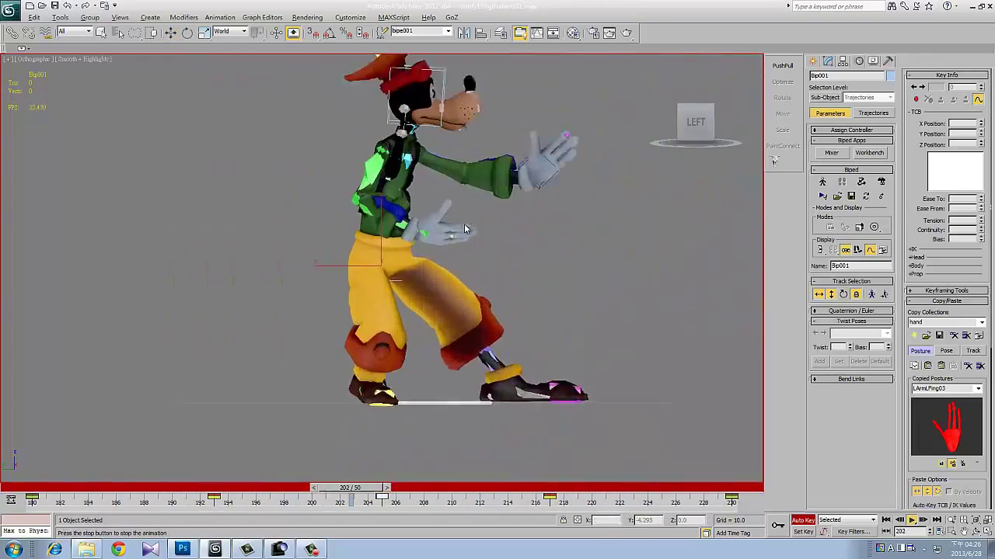
pyautogui.scroll(1, 463, 276)
pyautogui.scroll(1, 515, 307)
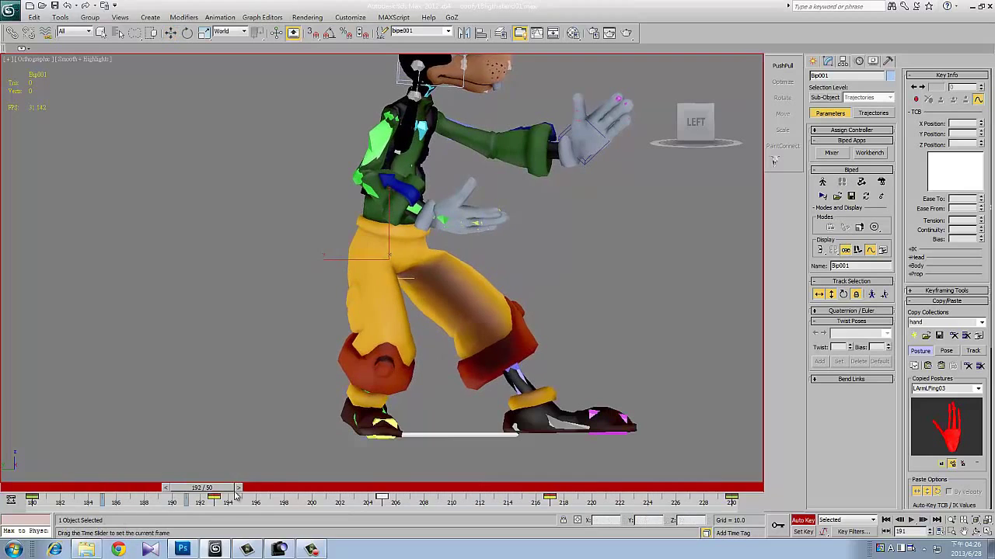
# - Scrub the loop to check poses, zoom in on the root in wireframe, deselect the frame-205 key
pyautogui.press('/')
pyautogui.press('w')
pyautogui.moveTo(215, 487)
pyautogui.mouseDown()
pyautogui.moveTo(404, 483)
pyautogui.moveTo(494, 516)
pyautogui.moveTo(561, 513)
pyautogui.mouseUp()
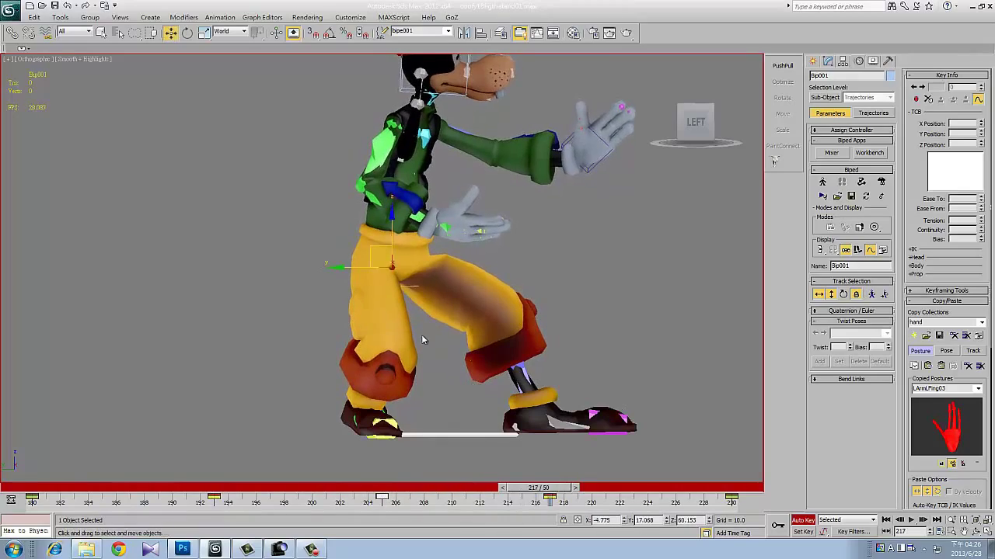
pyautogui.press('F3')
pyautogui.press('z')
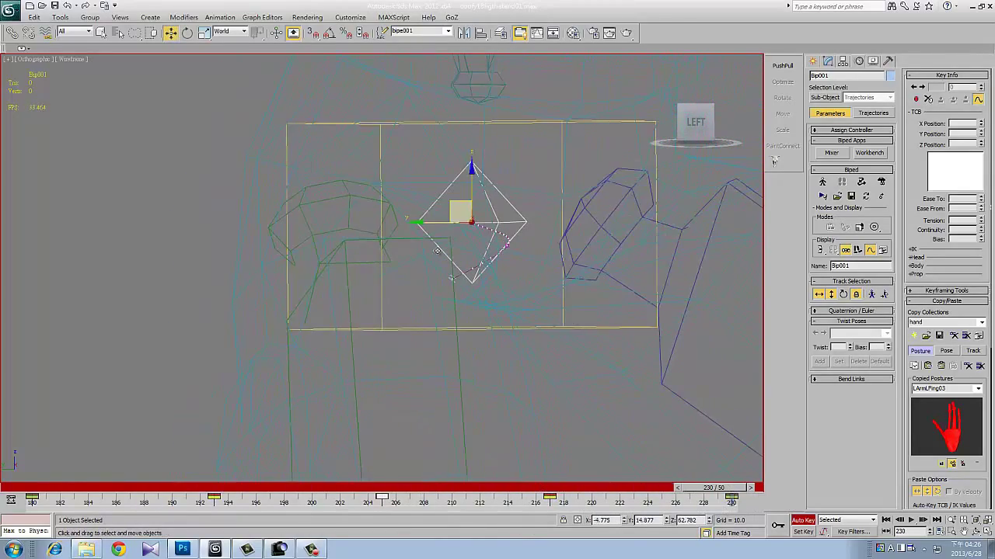
pyautogui.click(731, 499)
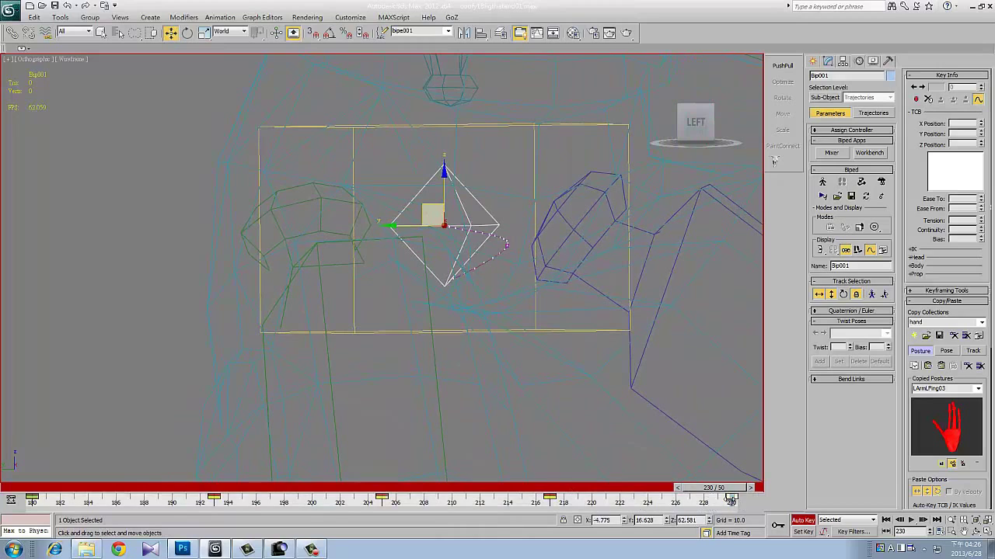
# - In Biped Display Preferences, limit the trajectory to frames before and after the current frame
pyautogui.click(882, 249)
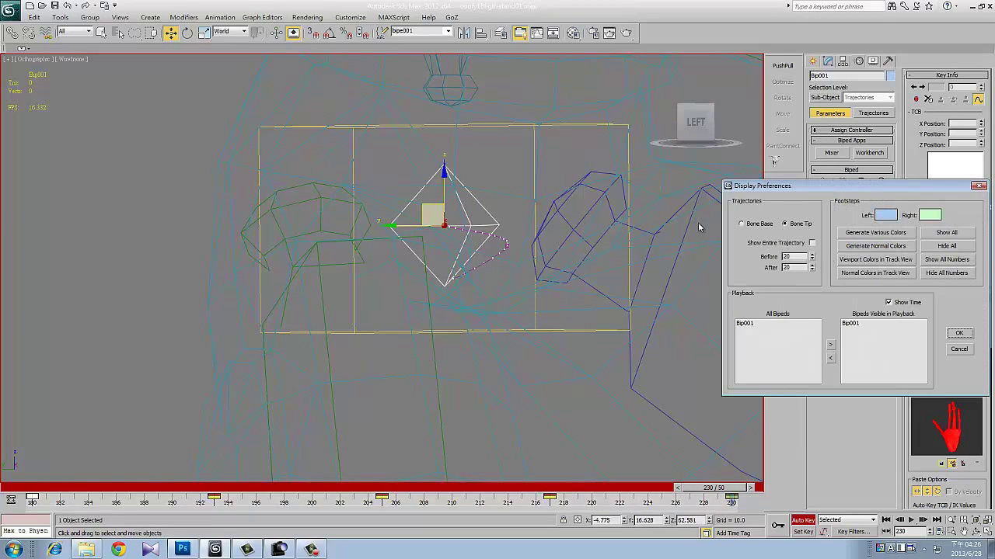
pyautogui.click(811, 244)
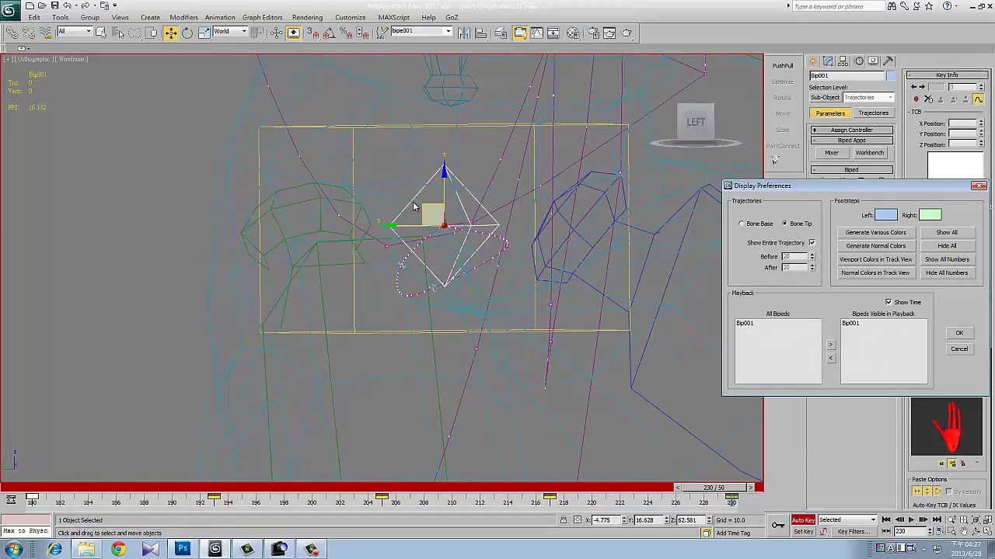
pyautogui.click(811, 243)
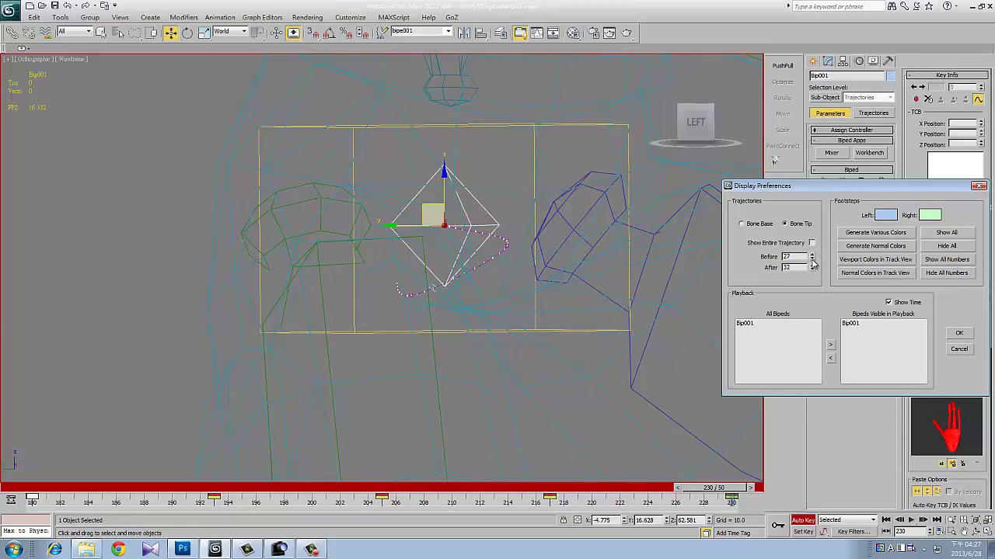
pyautogui.click(962, 334)
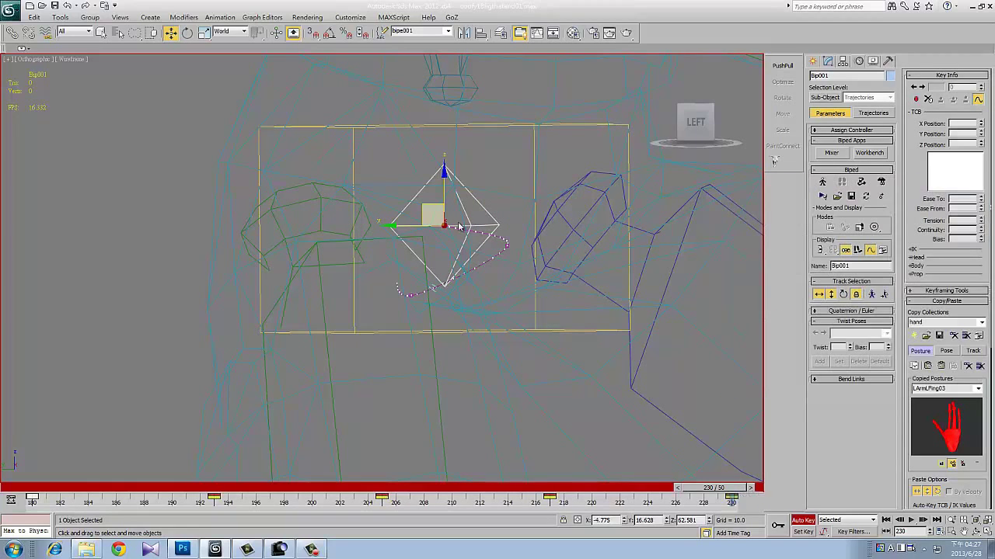
# - Scrub the loop from 180 to 230 and reposition the root at frame 205
pyautogui.moveTo(713, 487); pyautogui.dragTo(336, 487)
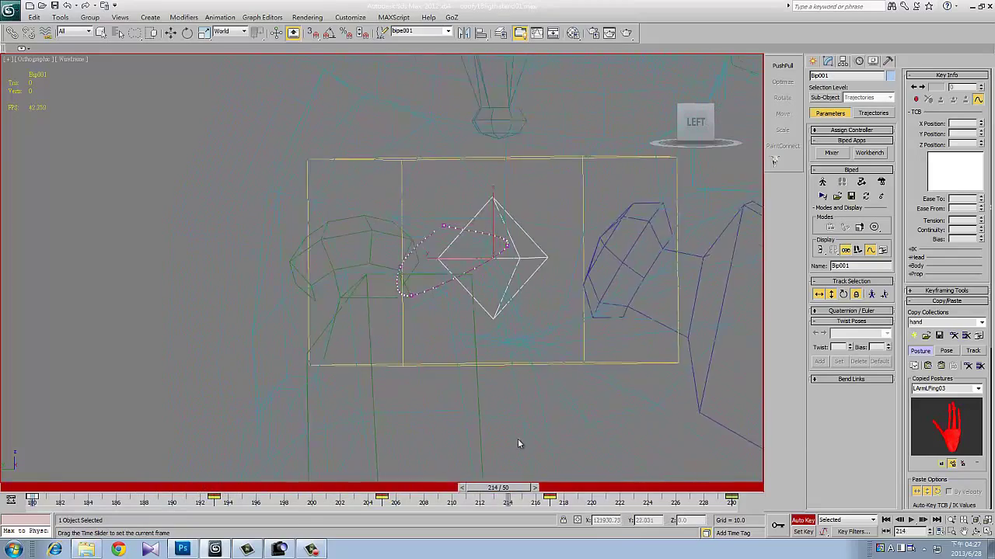
pyautogui.press('w')
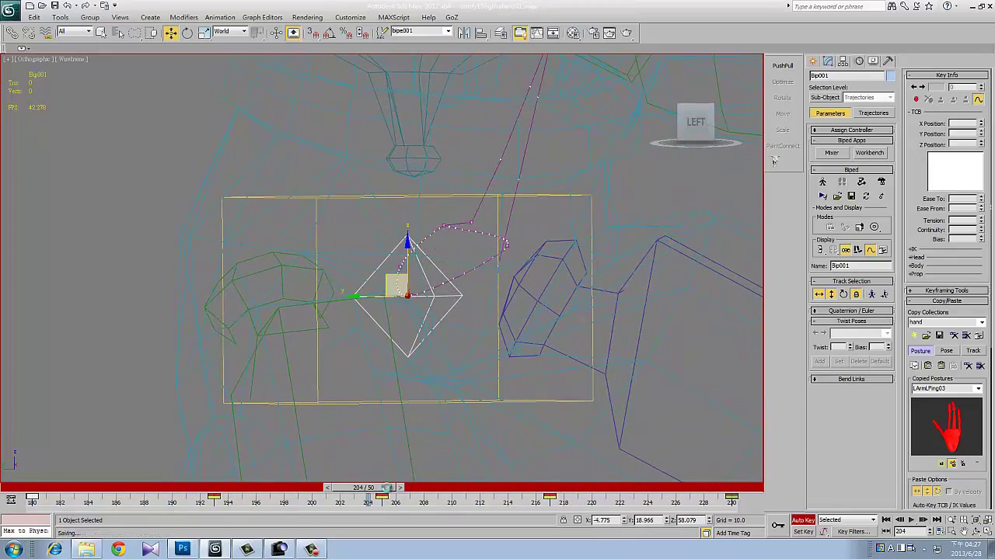
pyautogui.moveTo(363, 487); pyautogui.dragTo(35, 489)
pyautogui.moveTo(402, 487); pyautogui.dragTo(713, 487)
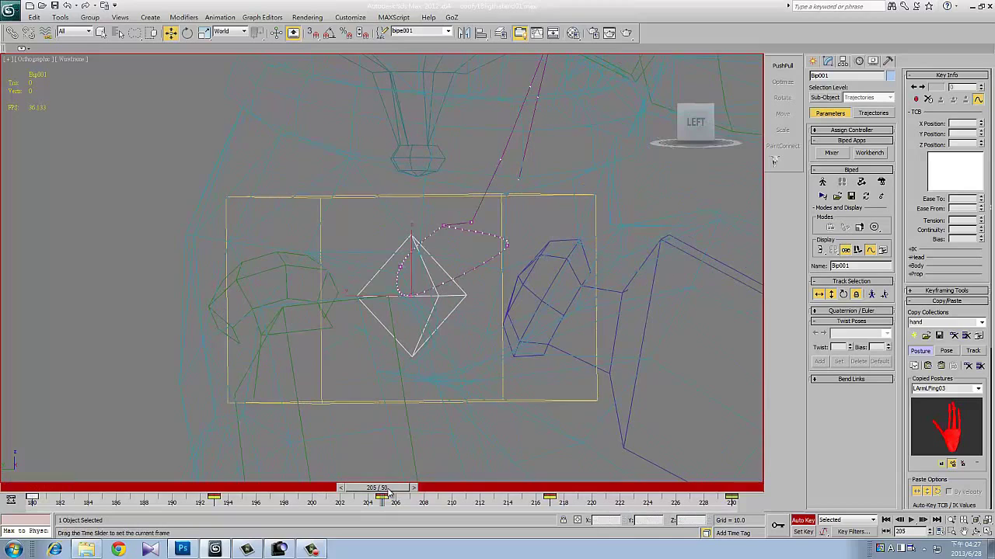
pyautogui.click(391, 494)
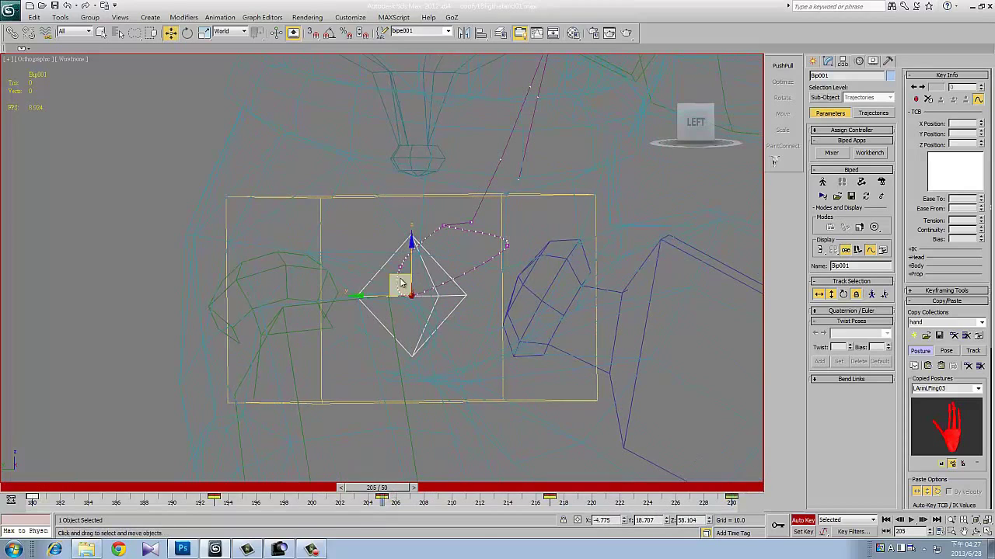
pyautogui.moveTo(419, 256)
pyautogui.keyDown('alt'); pyautogui.mouseDown(button='middle')
pyautogui.moveTo(430, 281)
pyautogui.moveTo(450, 230)
pyautogui.mouseUp(button='middle'); pyautogui.keyUp('alt')
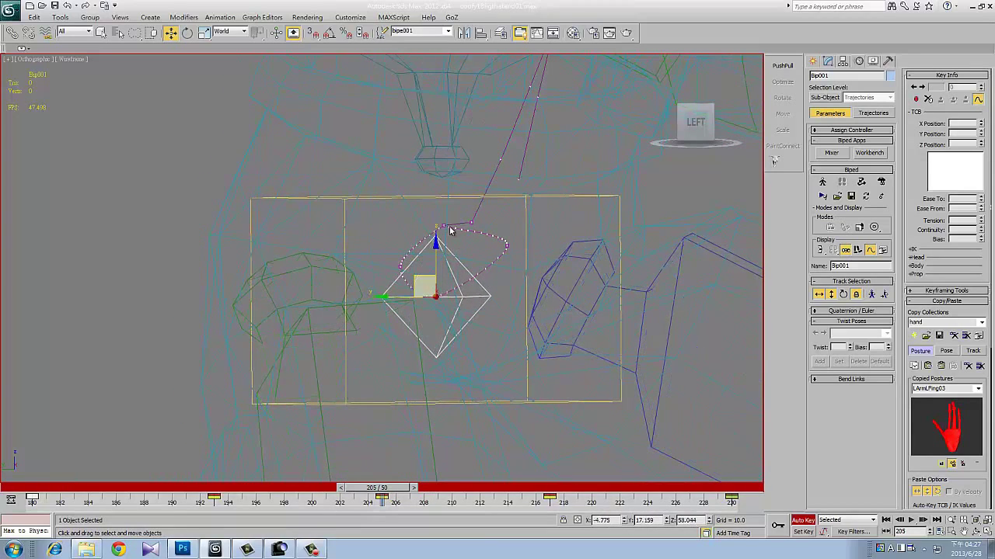
# - Step through the keys at 217, 193 and 205, then switch to smooth shading
pyautogui.press('.')
pyautogui.moveTo(435, 425); pyautogui.dragTo(506, 382, button='middle')
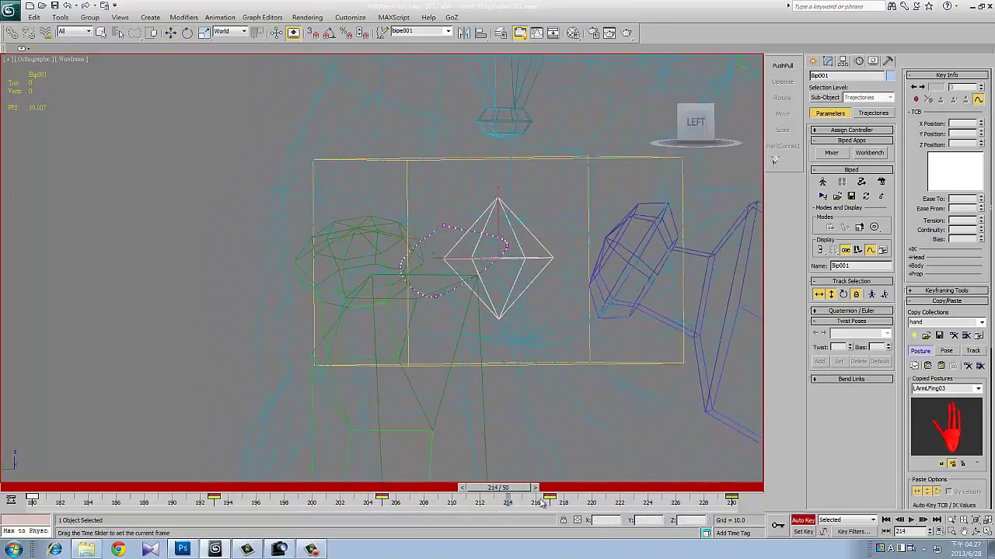
pyautogui.moveTo(159, 492); pyautogui.dragTo(215, 487)
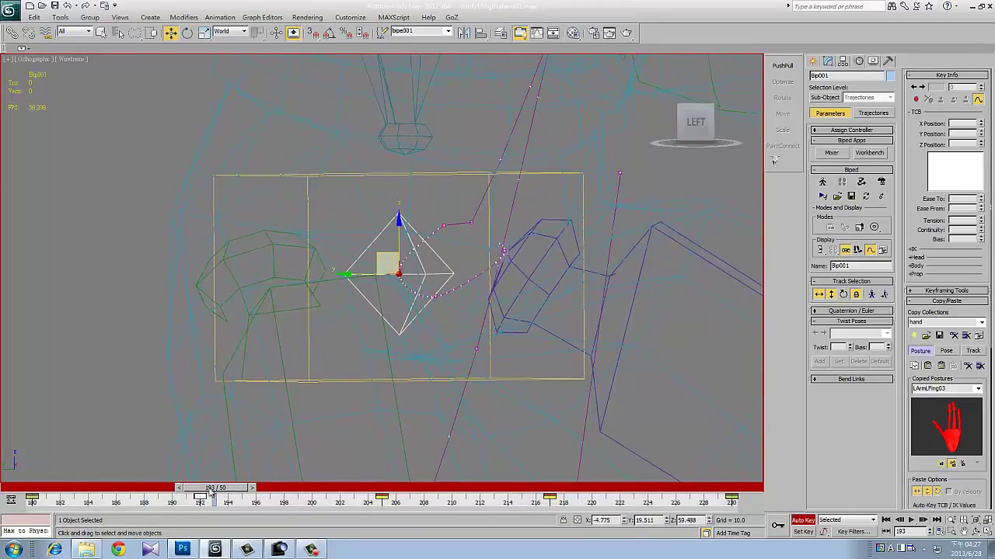
pyautogui.press('.')
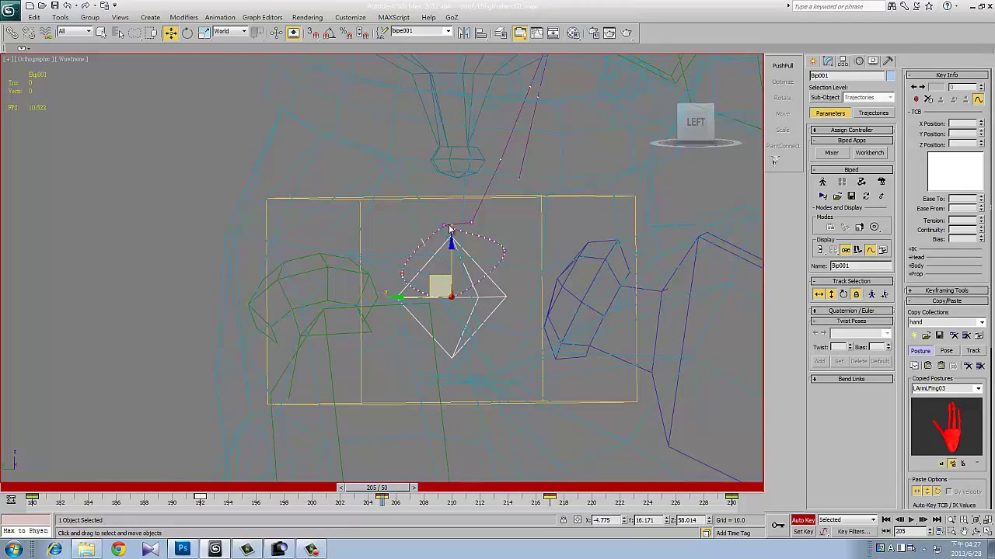
pyautogui.press('F3')
# - Move the pelvis down and left at frame 230
pyautogui.scroll(-5, 458, 190)
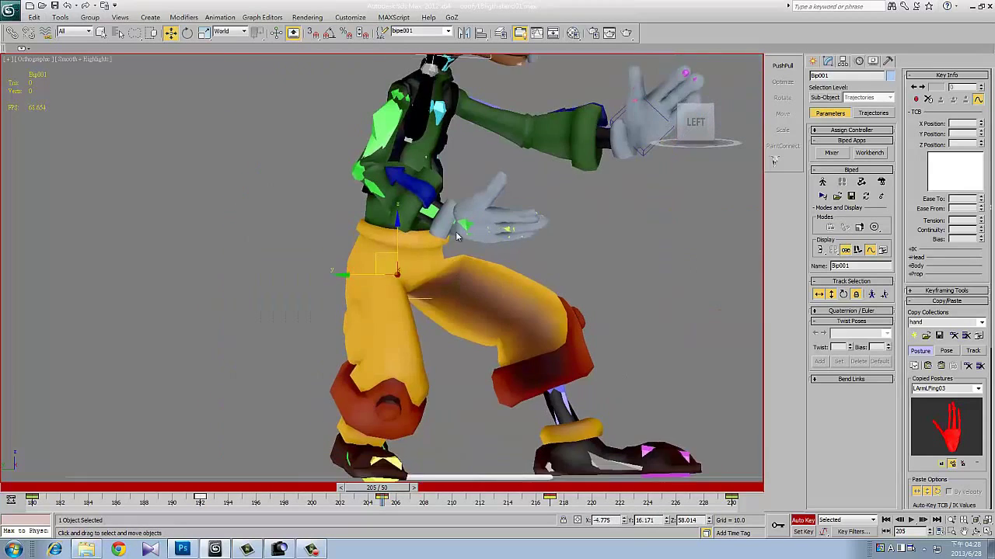
pyautogui.press('/')
pyautogui.scroll(5, 446, 250)
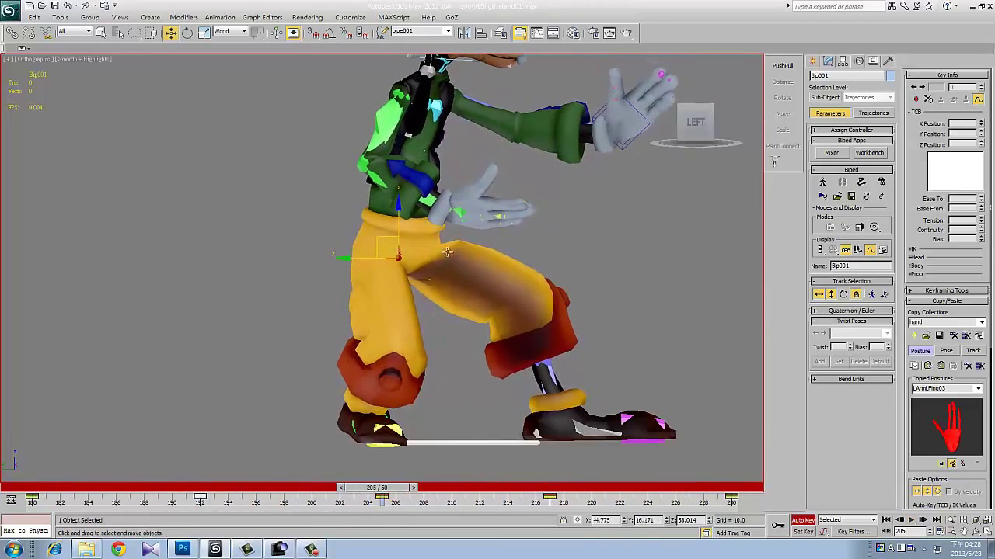
pyautogui.press('w')
pyautogui.moveTo(490, 494); pyautogui.dragTo(559, 495)
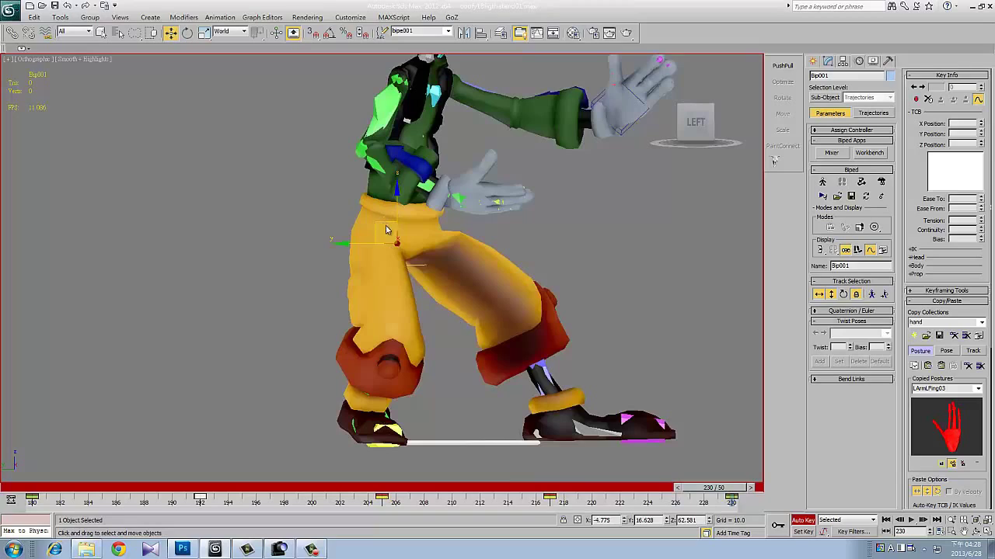
pyautogui.moveTo(386, 230); pyautogui.dragTo(389, 249)
# - Copy the frame-230 pelvis key to frame 221 on the track bar
pyautogui.press('F3')
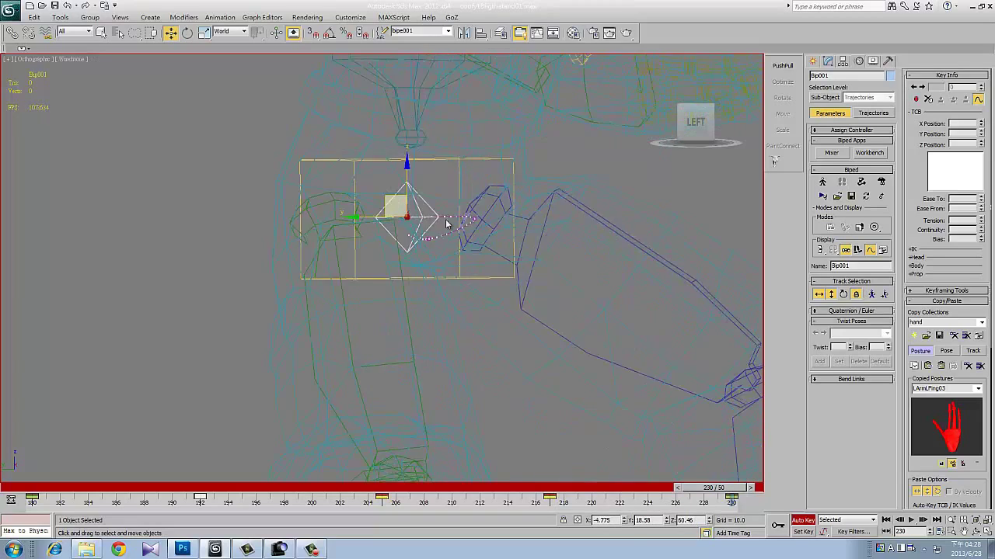
pyautogui.scroll(2, 466, 249)
pyautogui.scroll(2, 501, 278)
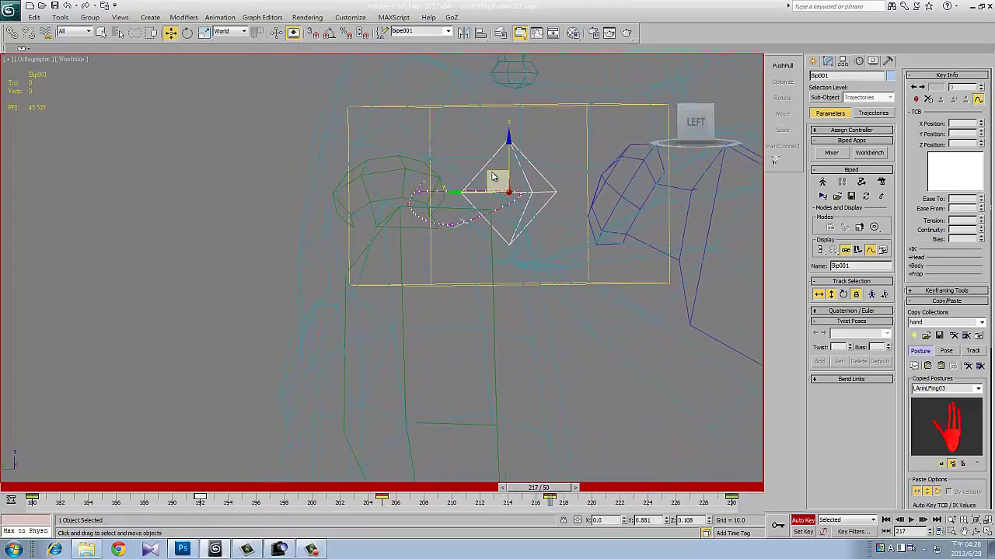
pyautogui.press(',')
pyautogui.press('/')
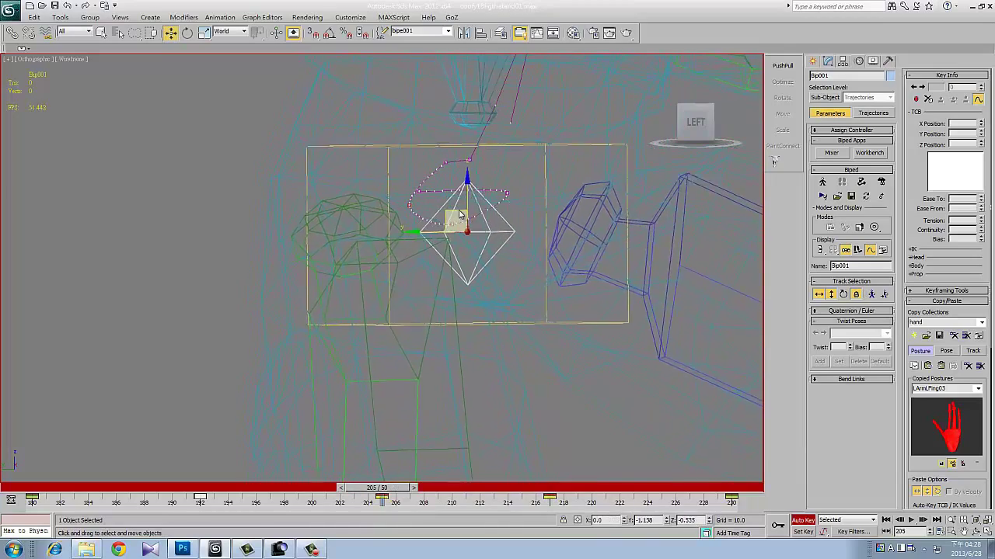
pyautogui.keyDown('shift'); pyautogui.moveTo(731, 498); pyautogui.dragTo(475, 480); pyautogui.keyUp('shift')
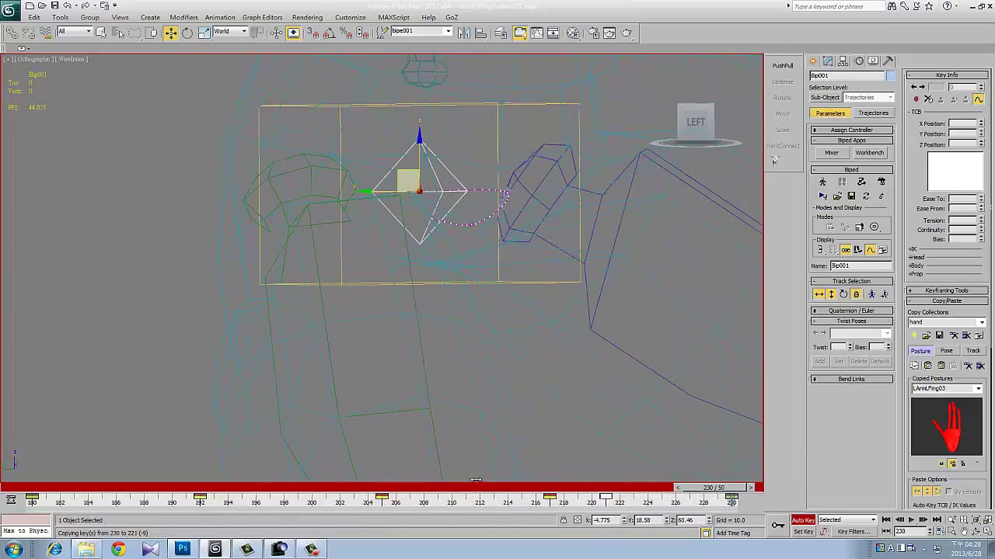
pyautogui.keyDown('shift'); pyautogui.moveTo(34, 483); pyautogui.dragTo(39, 494); pyautogui.keyUp('shift')
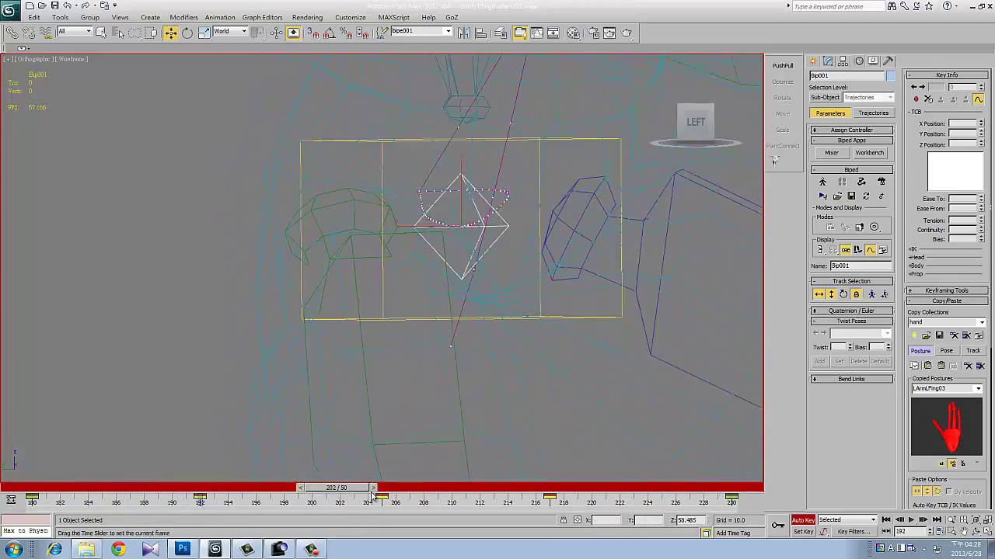
# - Scrub back to frame 193 and play the loop to review the pelvis motion
pyautogui.scroll(1, 469, 210)
pyautogui.scroll(2, 487, 230)
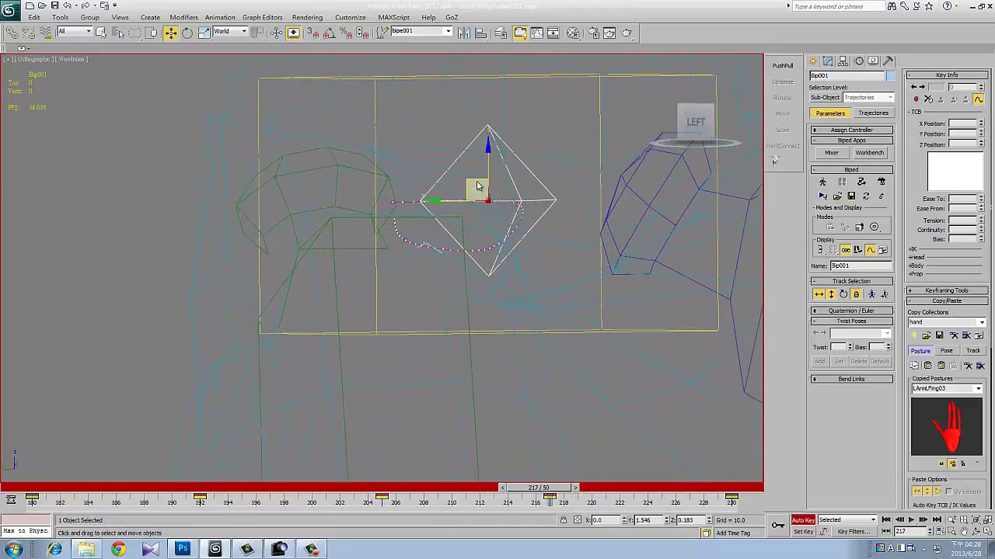
pyautogui.moveTo(606, 487); pyautogui.dragTo(218, 466)
pyautogui.press('w')
pyautogui.press('F3')
pyautogui.scroll(5, 466, 229)
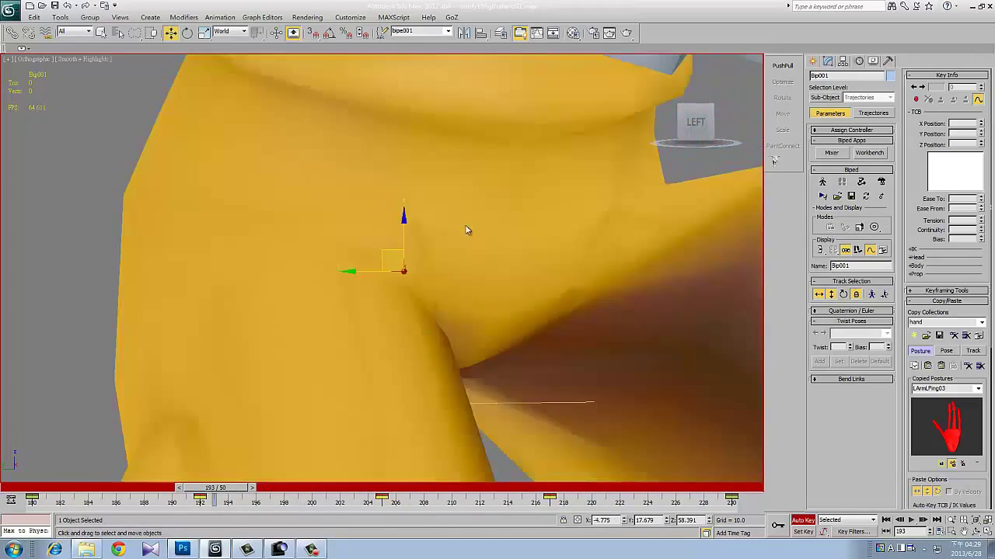
pyautogui.scroll(-5, 466, 229)
pyautogui.press('/')
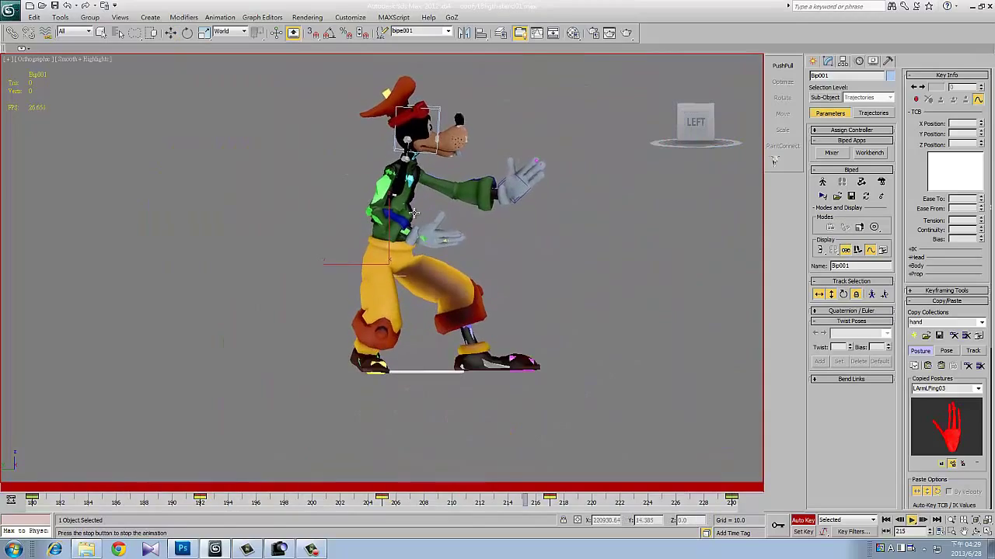
pyautogui.scroll(5, 440, 280)
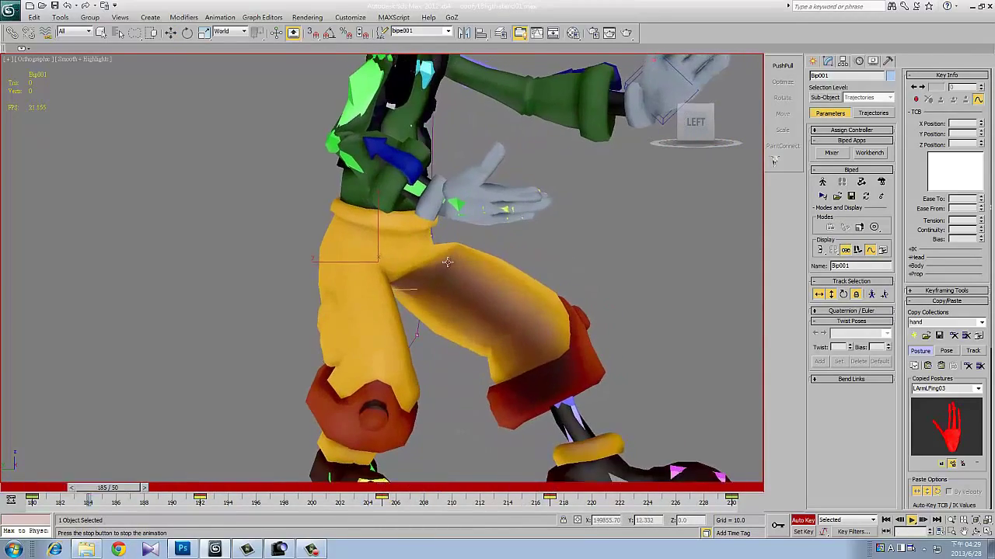
pyautogui.press('F3')
pyautogui.scroll(5, 439, 280)
# - Nudge the pelvis slightly sideways at frame 183, then play the loop in shaded view
pyautogui.moveTo(148, 488)
pyautogui.mouseDown()
pyautogui.moveTo(46, 487)
pyautogui.moveTo(87, 488)
pyautogui.mouseUp()
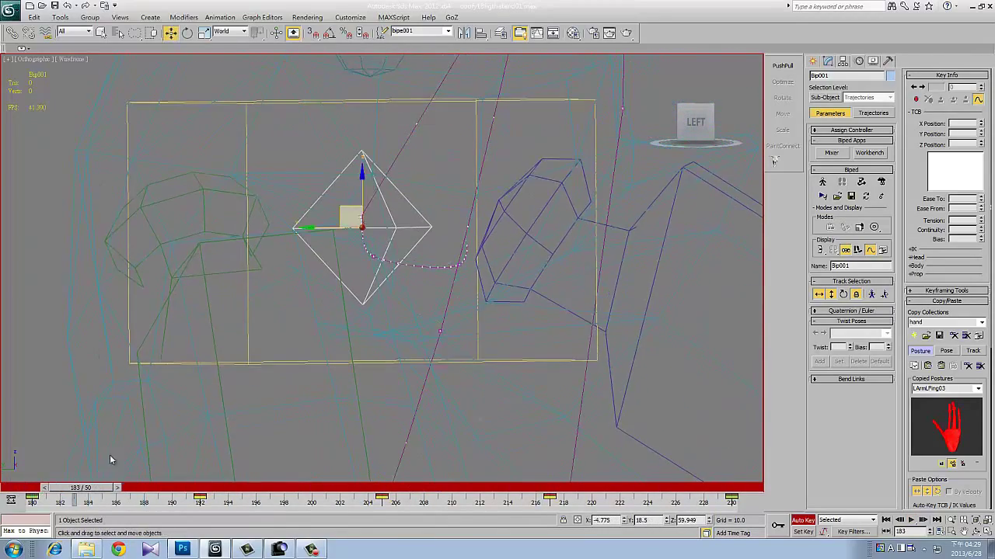
pyautogui.scroll(3, 344, 247)
pyautogui.scroll(2, 349, 236)
pyautogui.moveTo(348, 229); pyautogui.dragTo(339, 227)
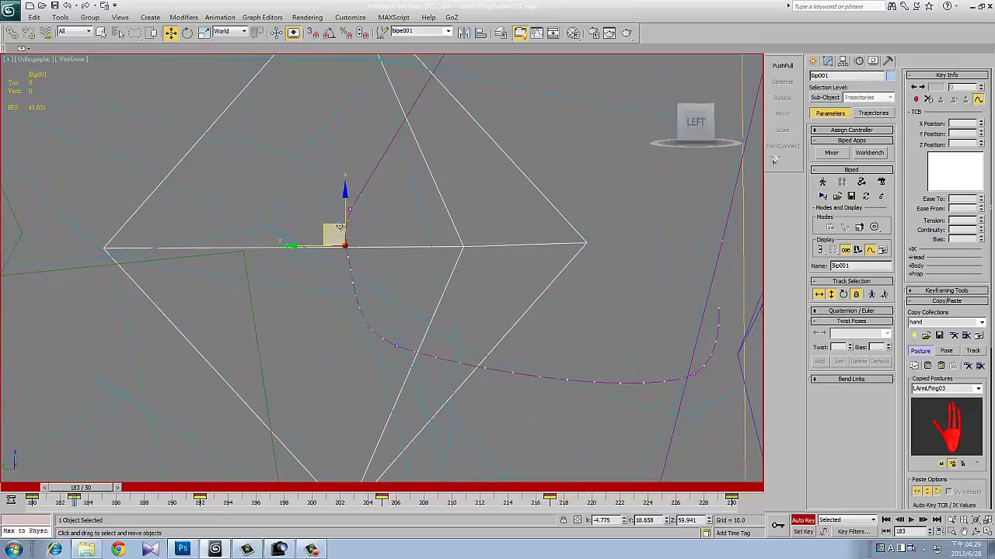
pyautogui.moveTo(91, 488); pyautogui.dragTo(660, 488)
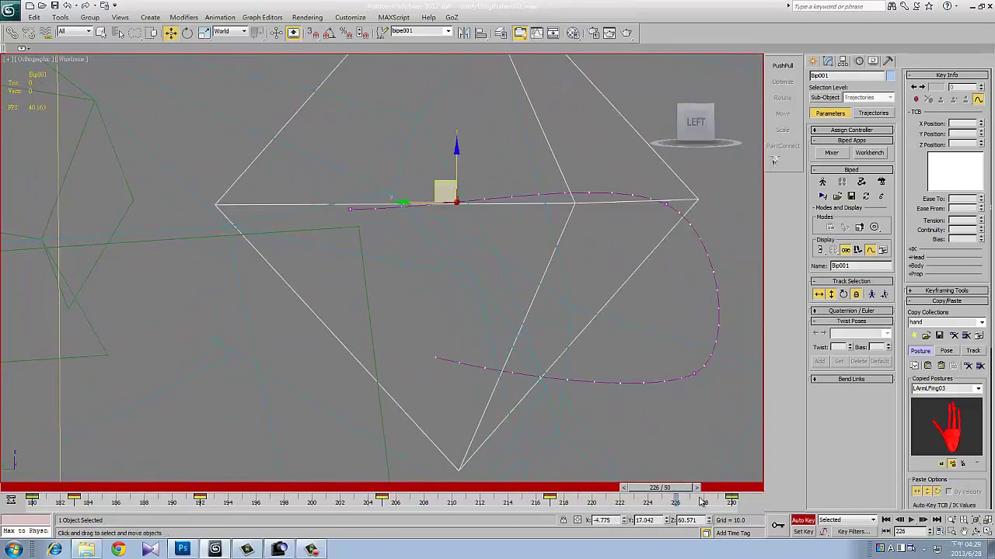
pyautogui.scroll(-1, 389, 204)
pyautogui.scroll(-1, 389, 203)
pyautogui.scroll(-2, 388, 204)
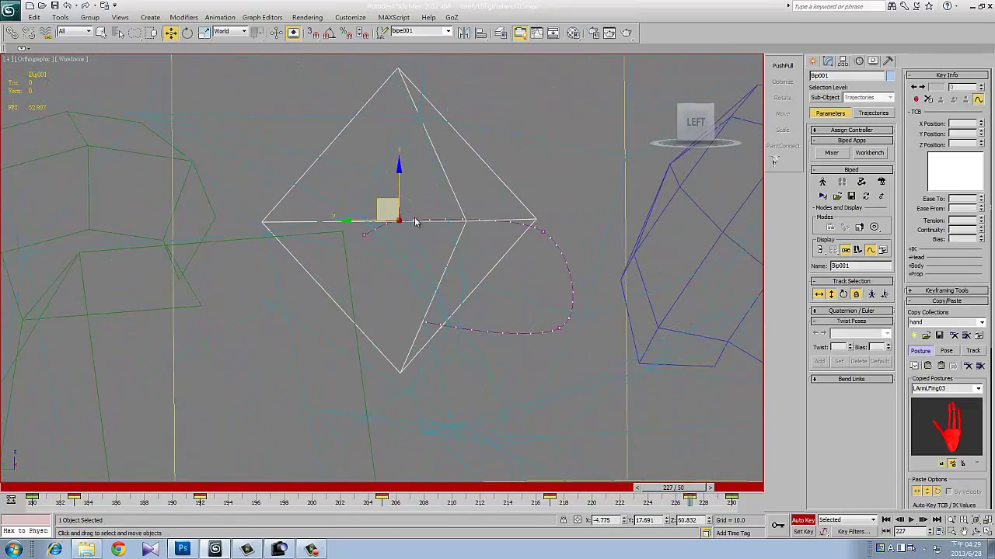
pyautogui.scroll(-1, 389, 203)
pyautogui.press('/')
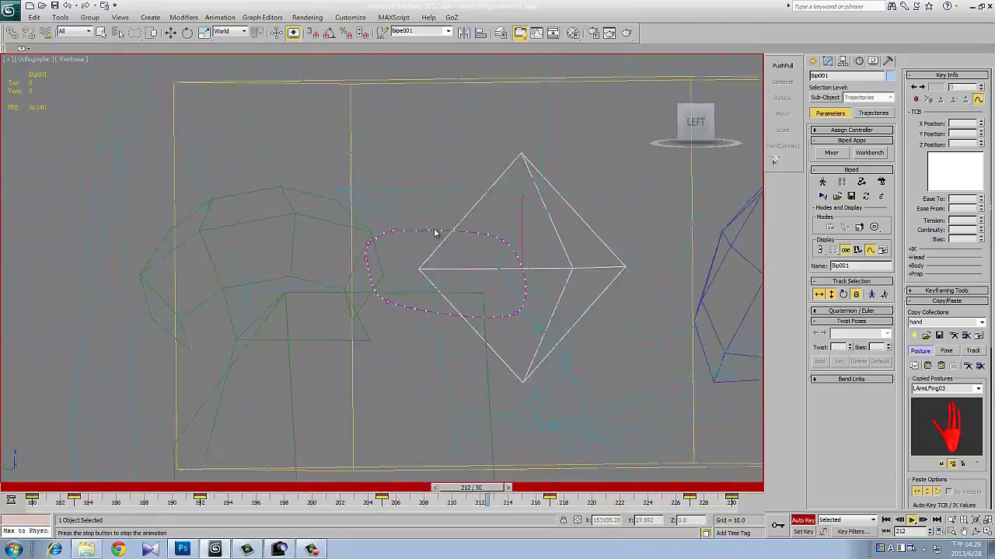
pyautogui.press('F3')
pyautogui.press('z')
pyautogui.scroll(-5, 497, 321)
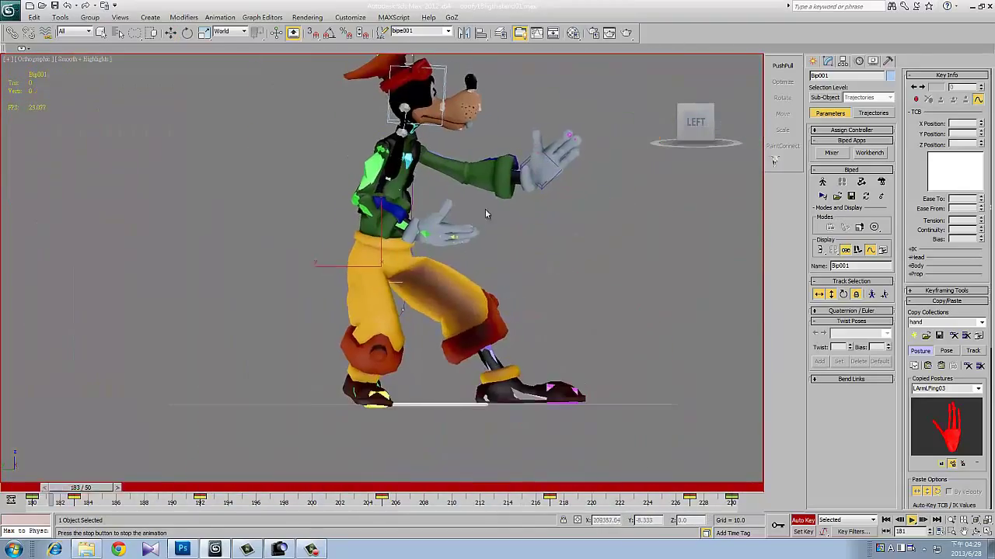
pyautogui.moveTo(485, 209)
pyautogui.keyDown('alt'); pyautogui.mouseDown(button='middle')
pyautogui.moveTo(439, 239)
pyautogui.moveTo(635, 223)
pyautogui.mouseUp(button='middle'); pyautogui.keyUp('alt')
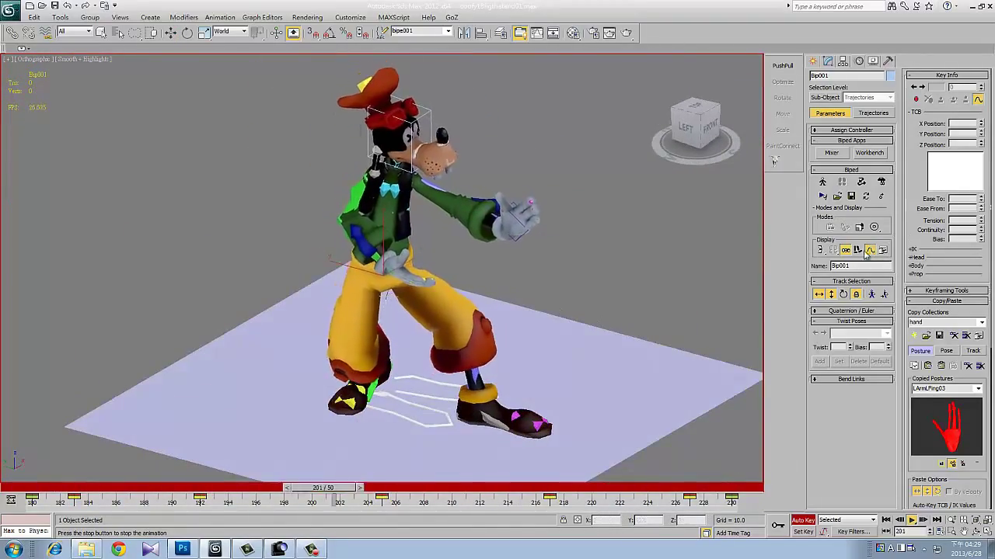
pyautogui.keyDown('alt'); pyautogui.moveTo(534, 233); pyautogui.dragTo(532, 215, button='middle'); pyautogui.keyUp('alt')
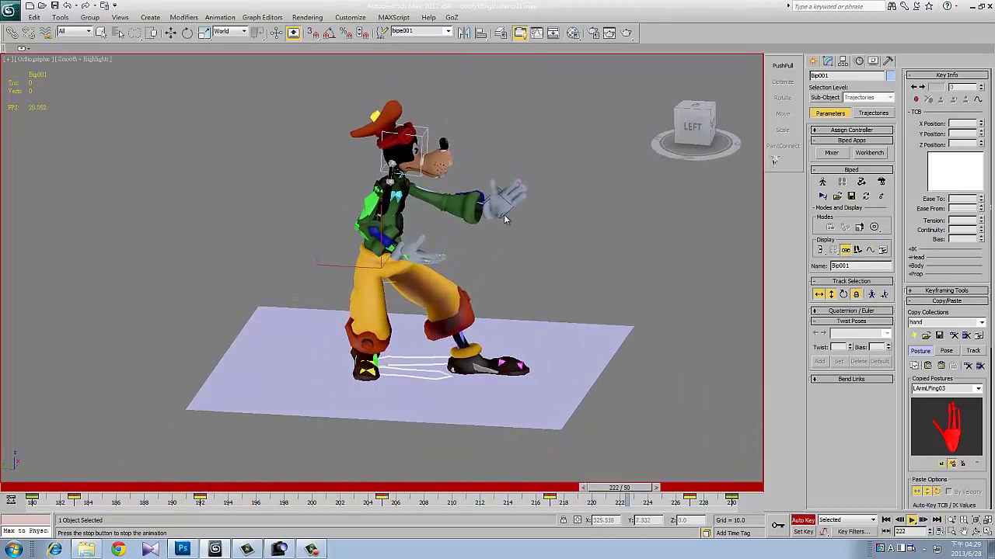
pyautogui.press('w')
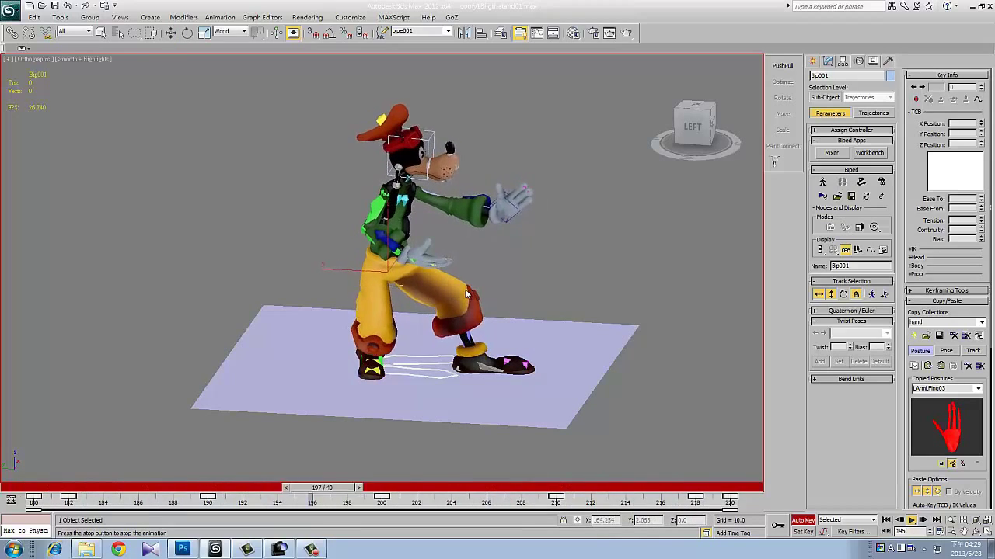
pyautogui.scroll(5, 468, 249)
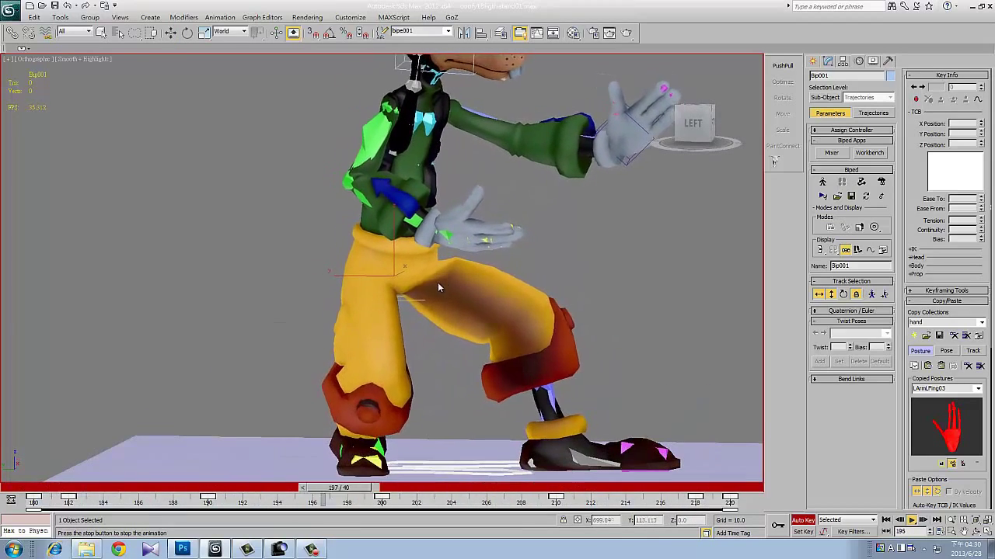
pyautogui.press('/')
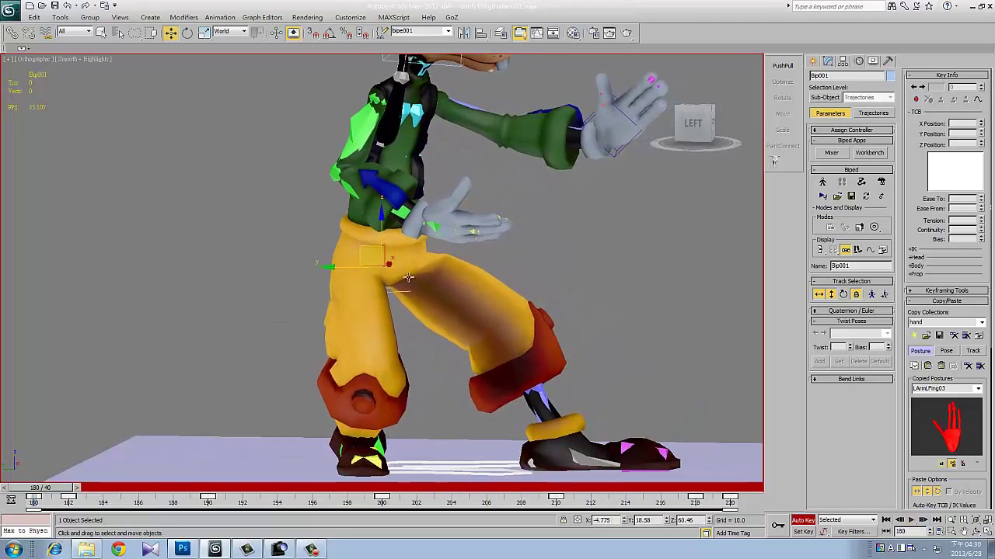
pyautogui.press('w')
# - Check the biped's vertical position curve in the Curve Editor
pyautogui.hotkey('ctrl', 'shift', 'c')
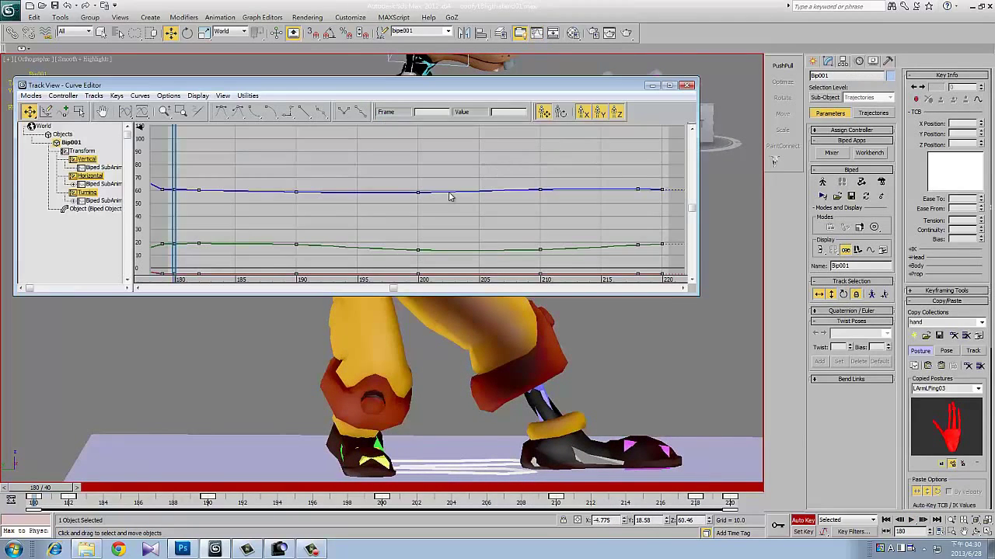
pyautogui.click(88, 160)
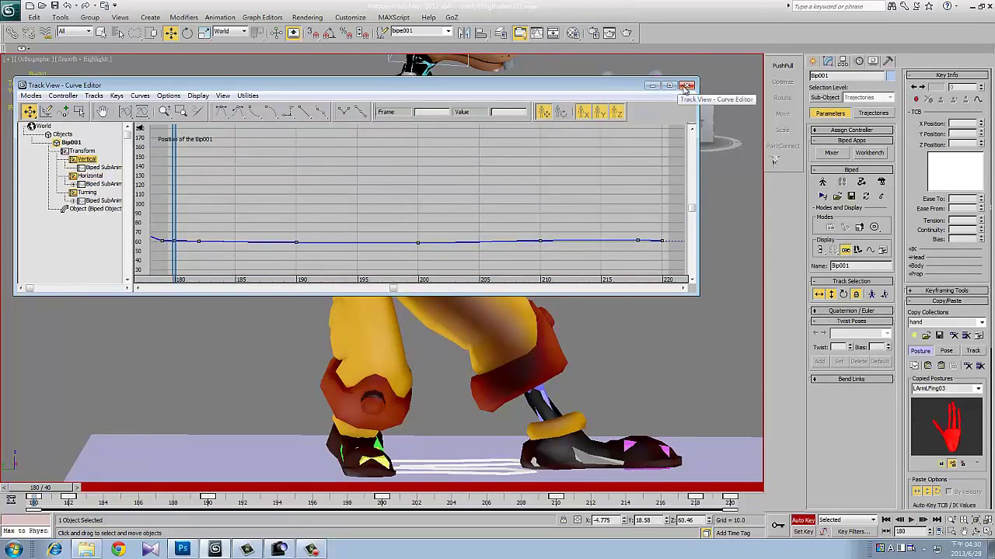
pyautogui.click(686, 85)
# - Save over coofy18figth stand01, confirming the replace, and exit 3ds Max
pyautogui.click(9, 16)
pyautogui.click(31, 123)
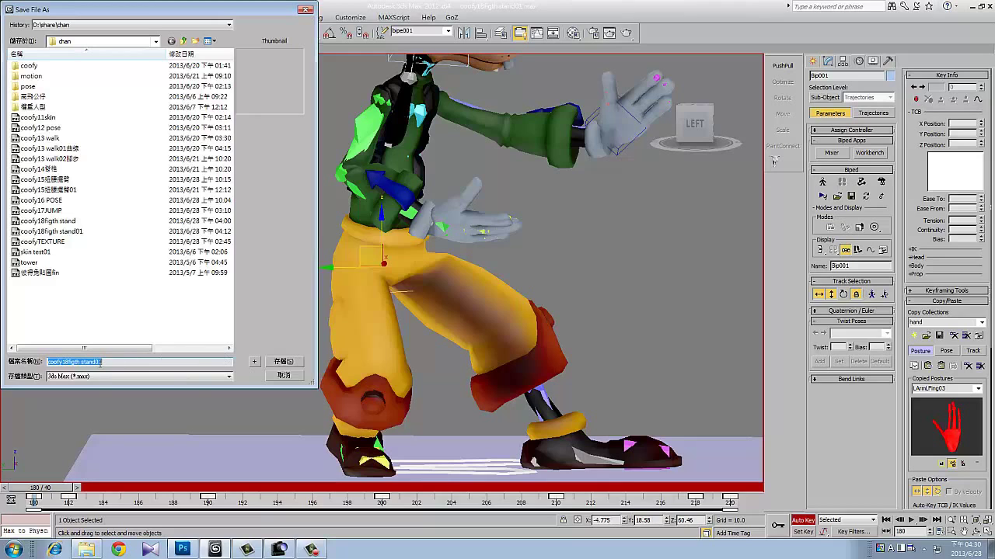
pyautogui.click(281, 362)
pyautogui.click(534, 311)
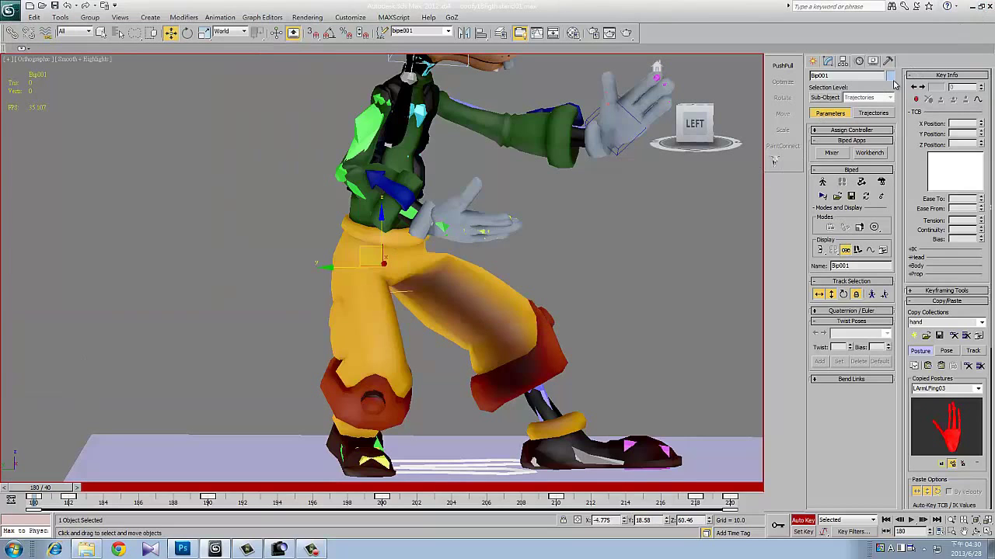
pyautogui.click(988, 6)
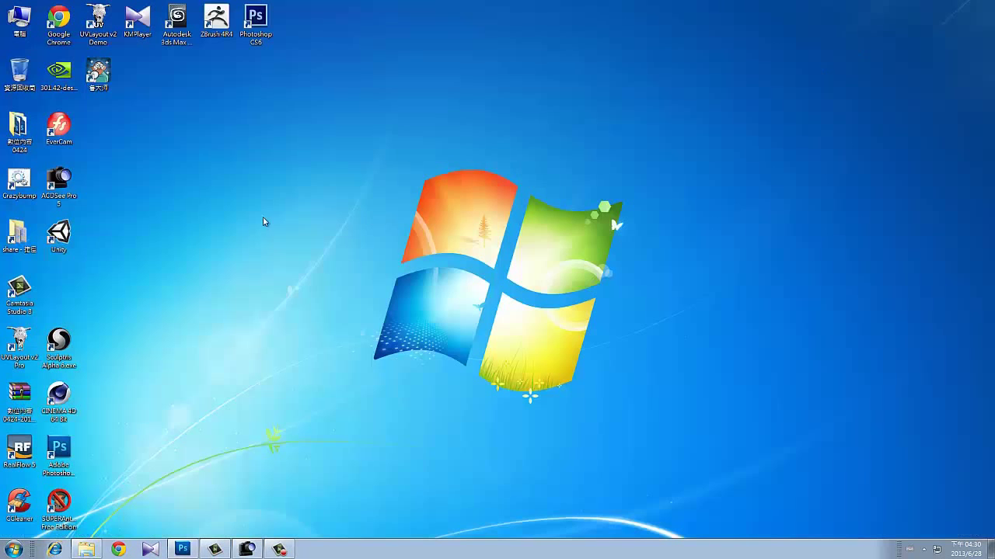
# - Launch 3ds Max from the desktop icon and bring up the recent scenes list
pyautogui.click(185, 28)
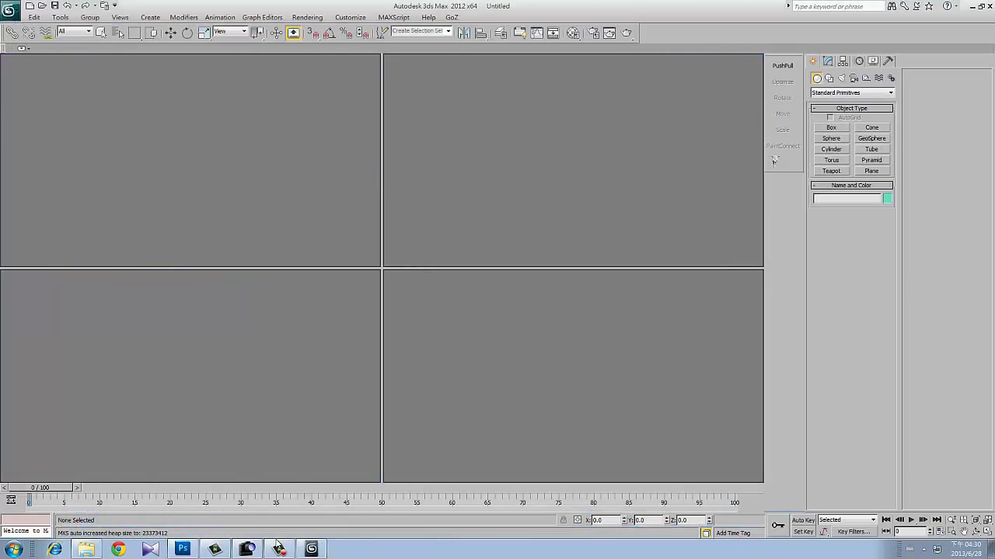
pyautogui.click(9, 10)
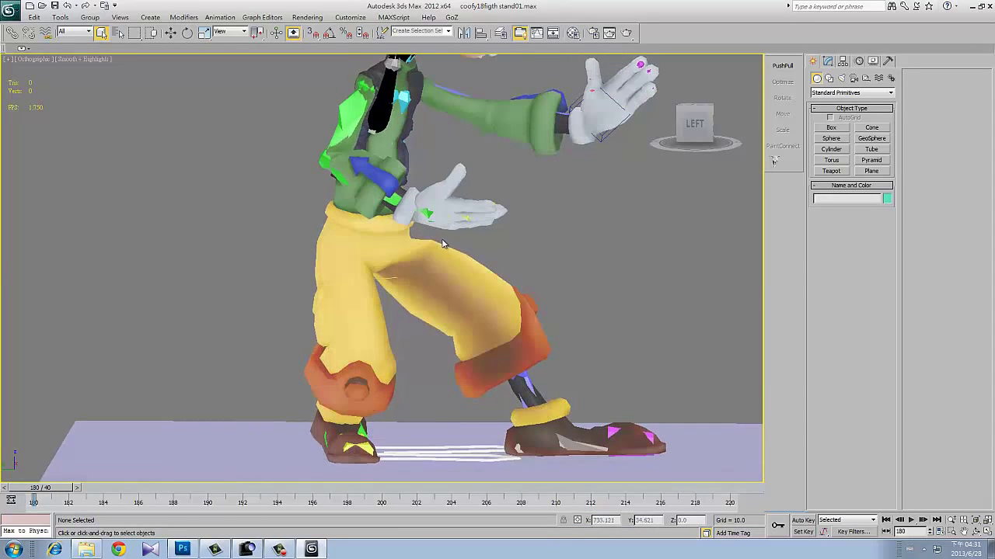
# - Darken the ambient light colour in Environment and Effects
pyautogui.press('8')
pyautogui.click(173, 263)
pyautogui.moveTo(302, 109); pyautogui.dragTo(302, 95)
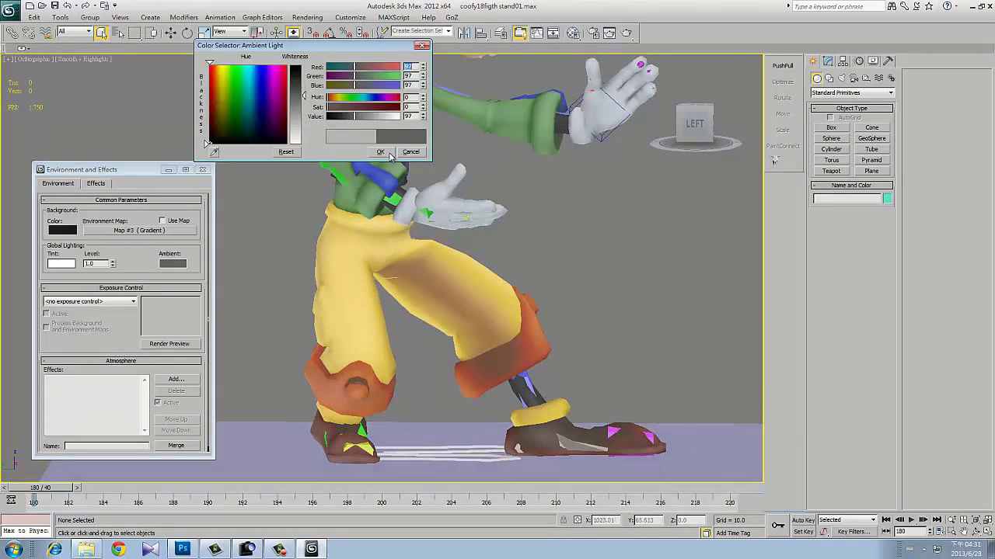
pyautogui.click(380, 152)
pyautogui.click(203, 169)
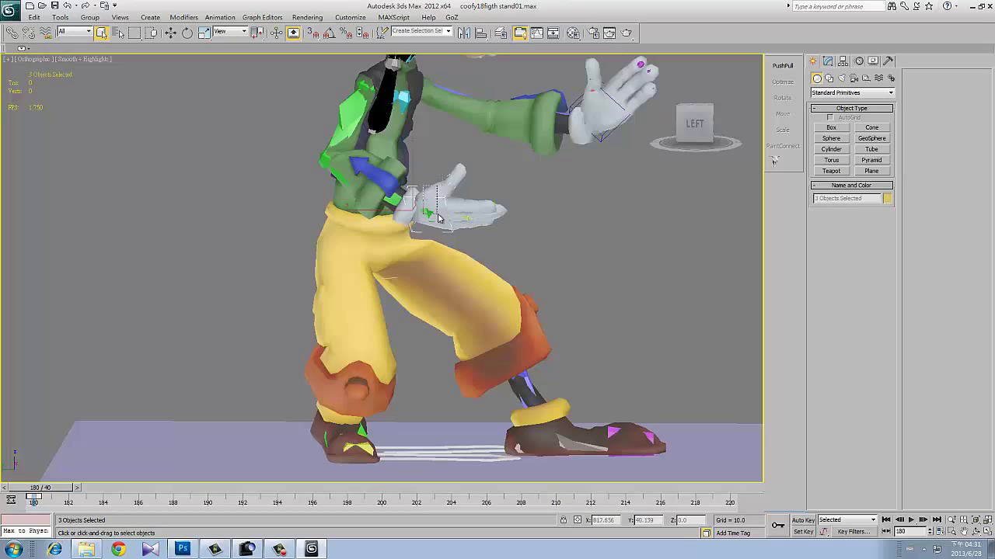
# - Inspect the material's diffuse texture map in the Material Editor
pyautogui.press('m')
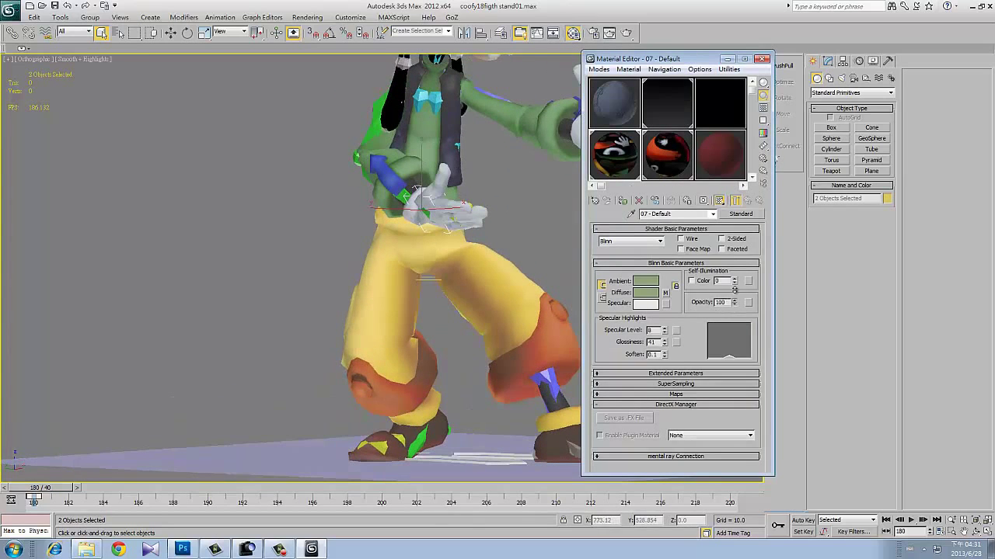
pyautogui.click(666, 292)
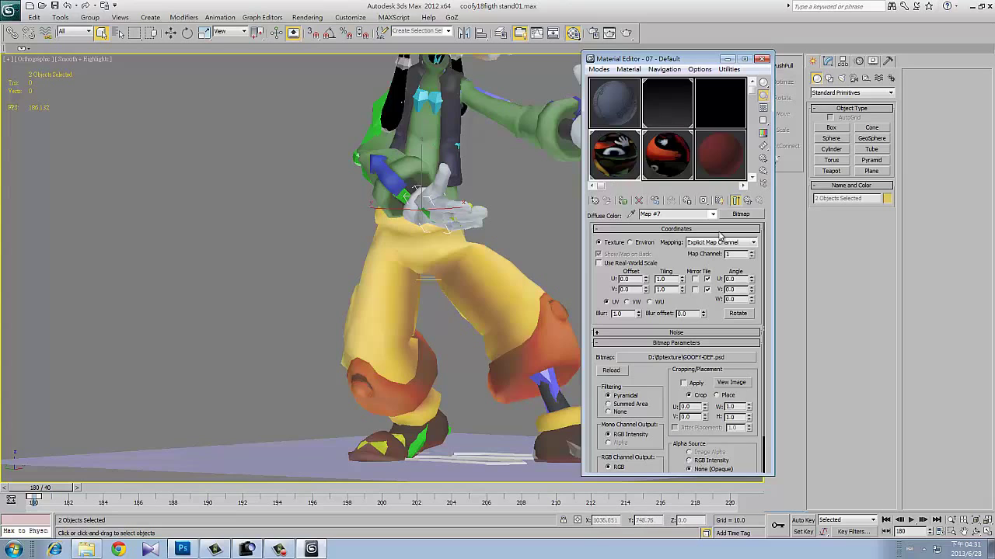
pyautogui.click(720, 201)
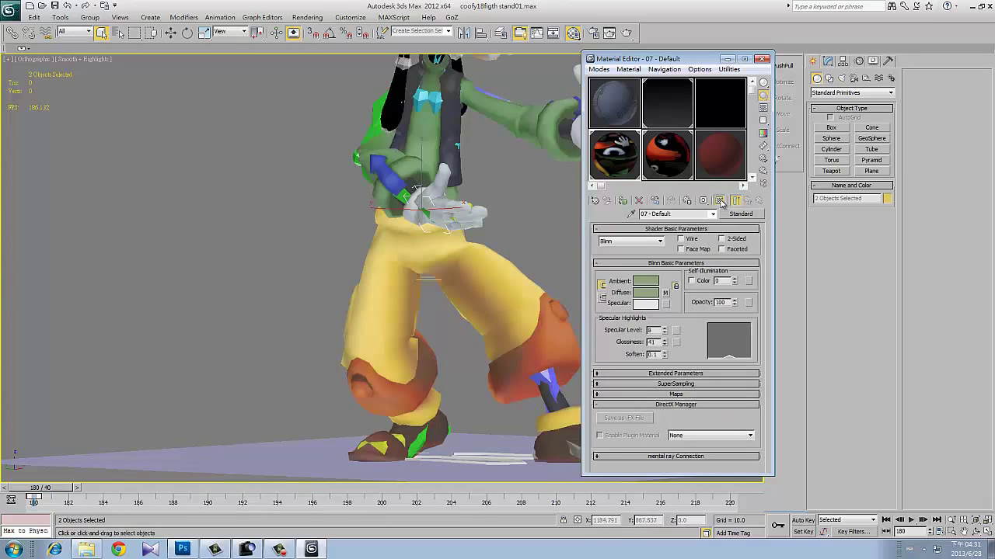
pyautogui.scroll(-3, 497, 292)
pyautogui.scroll(3, 496, 292)
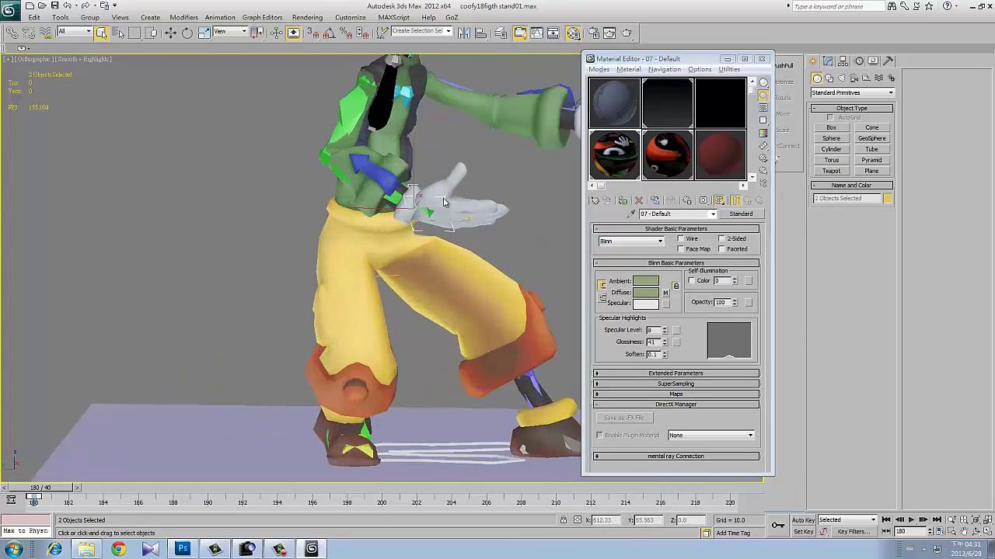
# - Adjust the ambient colour again, close the Material Editor, and view the character's left side
pyautogui.press('8')
pyautogui.click(172, 264)
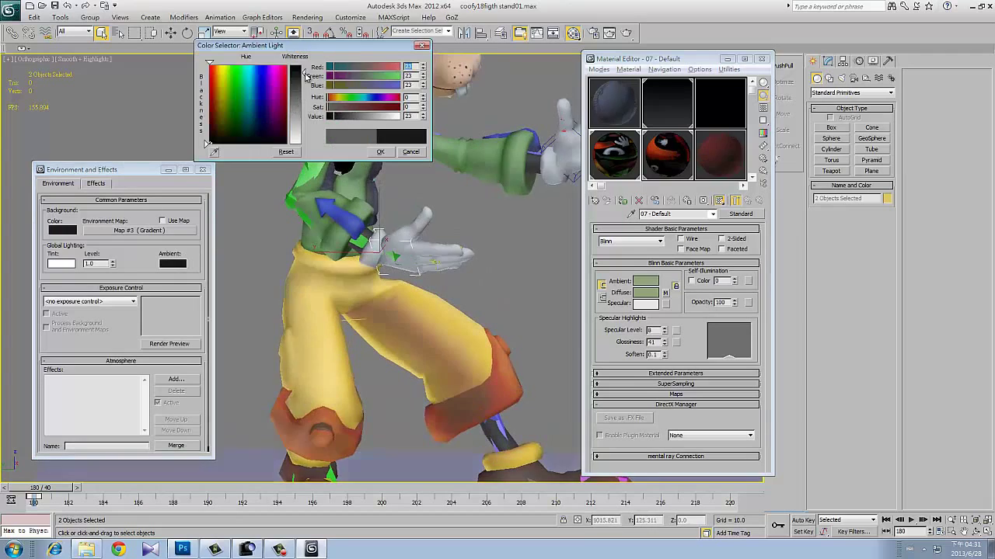
pyautogui.click(381, 152)
pyautogui.click(762, 58)
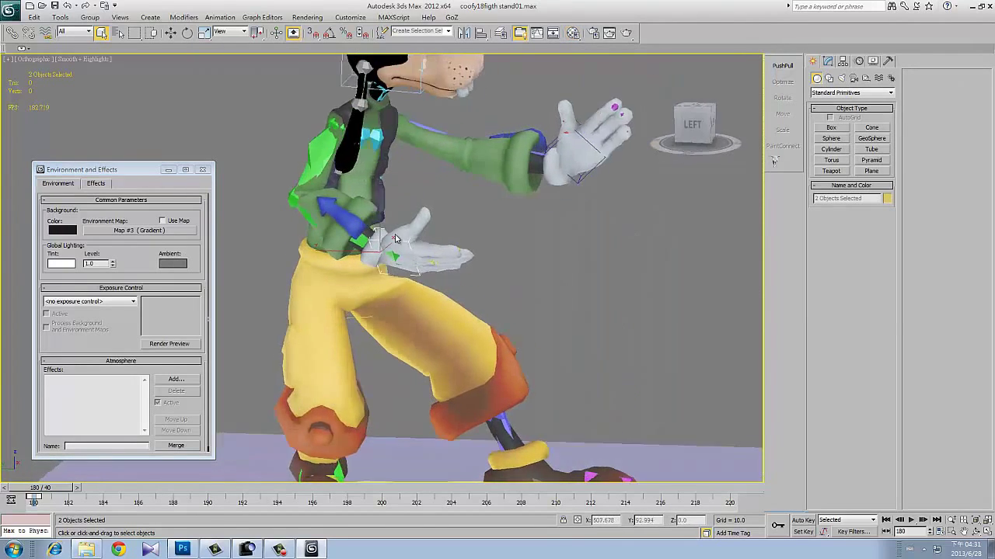
pyautogui.keyDown('alt'); pyautogui.moveTo(467, 272); pyautogui.dragTo(311, 233, button='middle'); pyautogui.keyUp('alt')
# - Enable hardware shading with shadows in the viewport and clear the selection
pyautogui.click(86, 59)
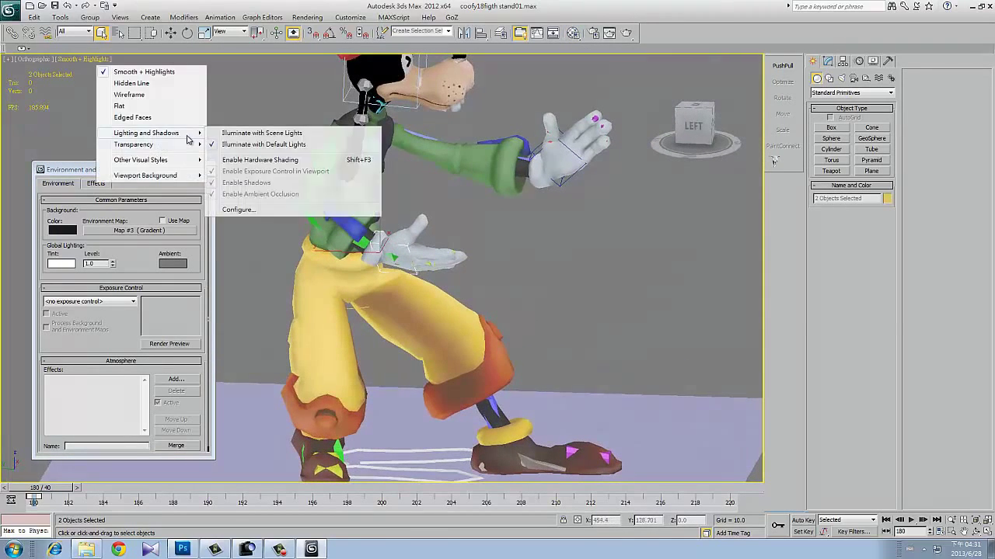
pyautogui.click(254, 159)
pyautogui.click(86, 59)
pyautogui.click(406, 265)
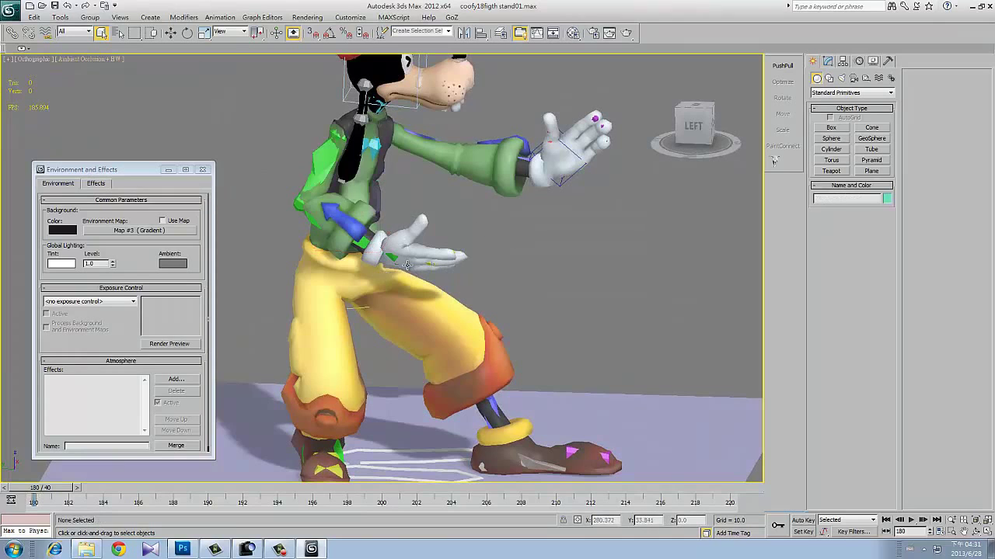
pyautogui.scroll(2, 456, 239)
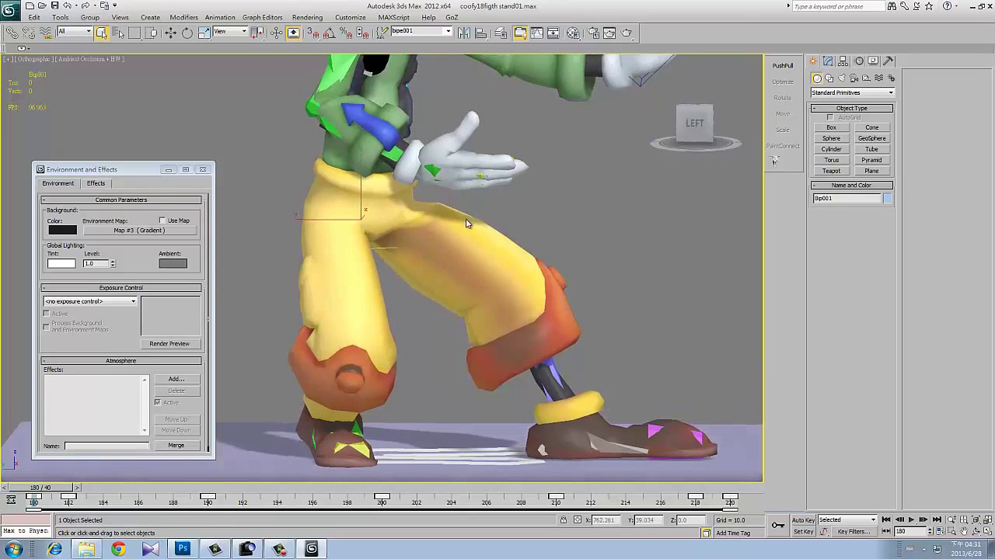
# - Switch to the Perspective view, play the animation, and scrub back to about frame 199
pyautogui.press('p')
pyautogui.scroll(-3, 473, 233)
pyautogui.scroll(3, 466, 225)
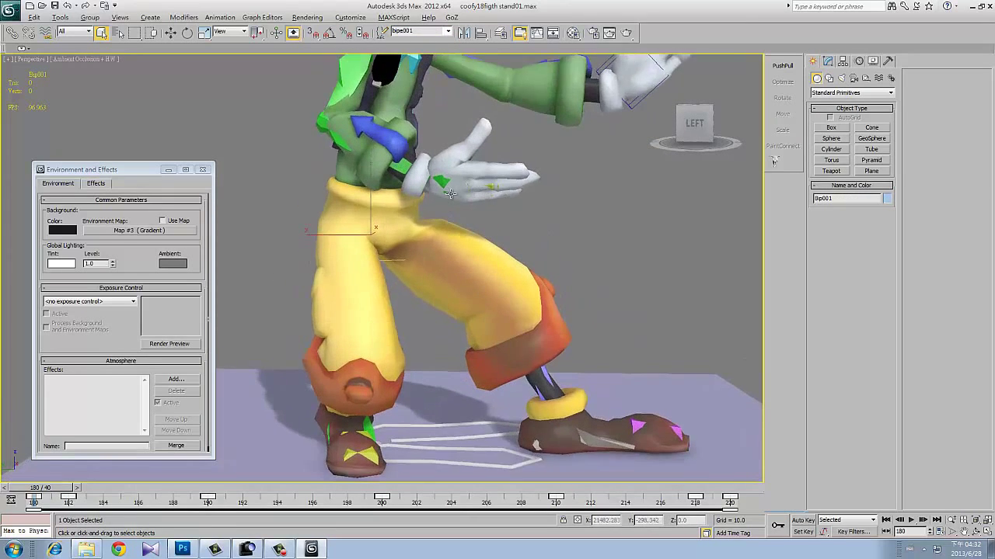
pyautogui.scroll(1, 440, 211)
pyautogui.press('/')
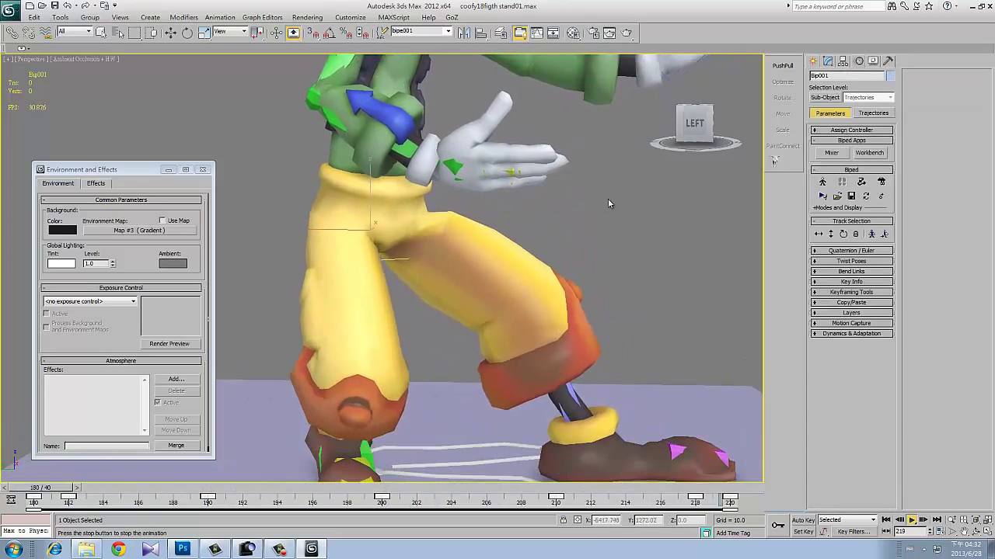
pyautogui.rightClick(698, 498)
pyautogui.click(731, 442)
pyautogui.rightClick(64, 500)
pyautogui.press('Escape')
pyautogui.press('/')
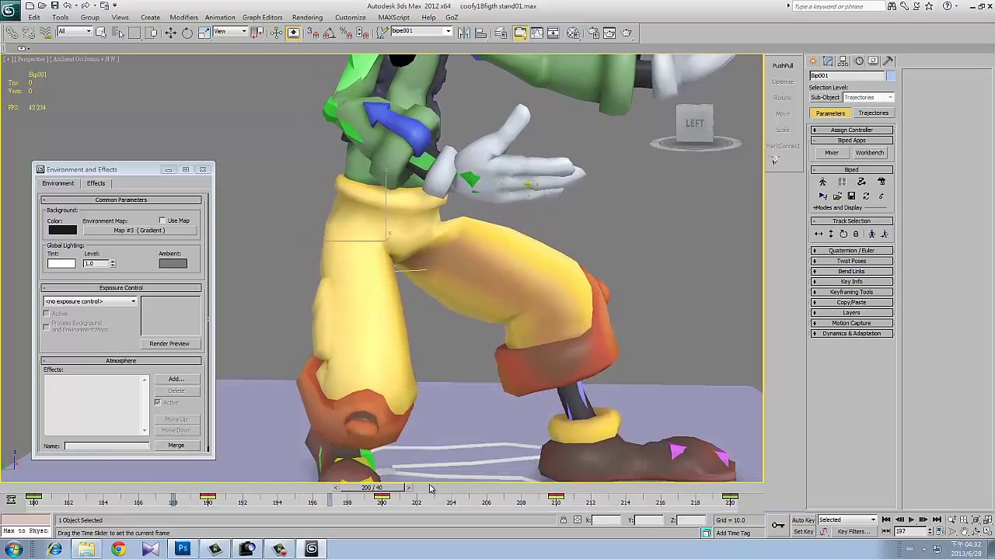
pyautogui.moveTo(432, 487)
pyautogui.mouseDown()
pyautogui.moveTo(405, 504)
pyautogui.moveTo(567, 489)
pyautogui.moveTo(724, 494)
pyautogui.moveTo(209, 496)
pyautogui.mouseUp()
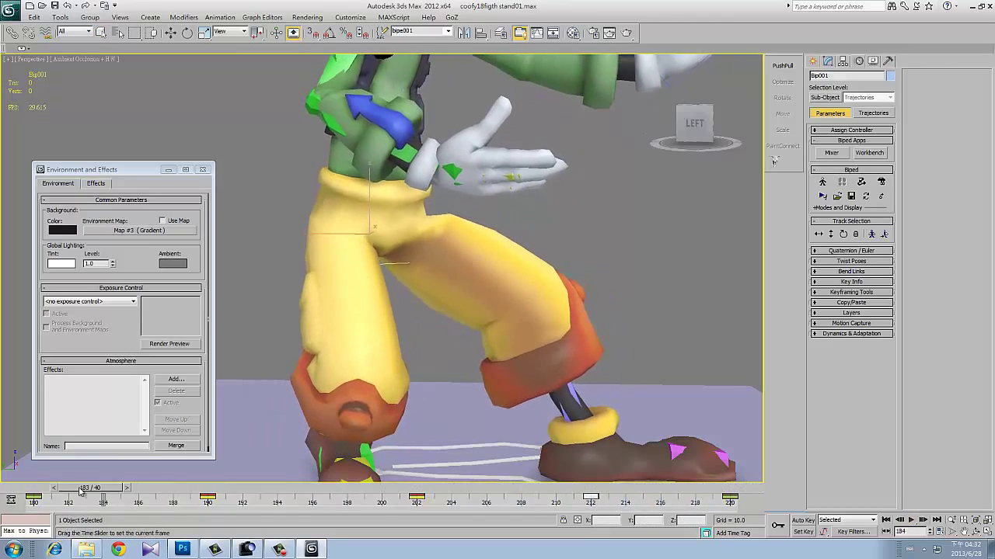
# - Show the viewport in wireframe and change the biped's display mode
pyautogui.press('F3')
pyautogui.scroll(5, 422, 211)
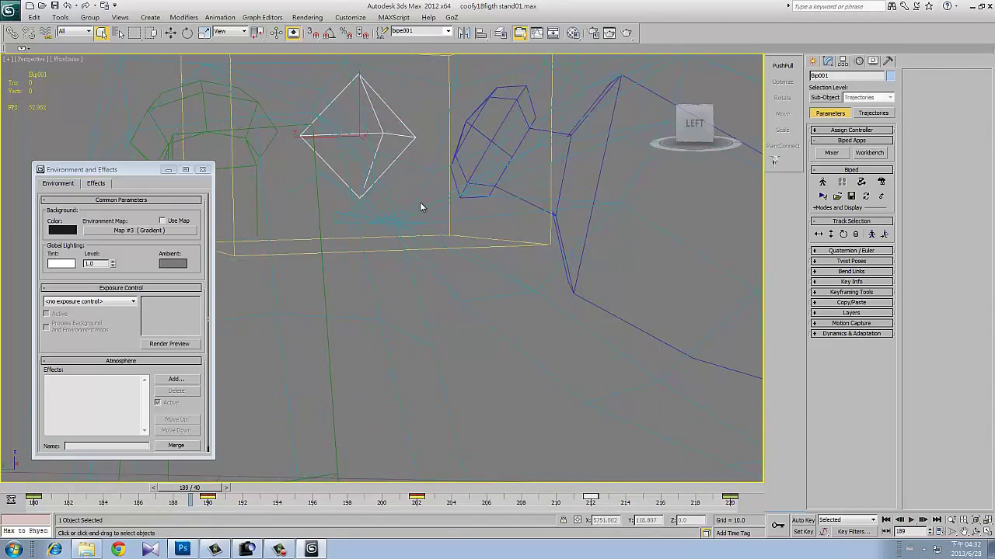
pyautogui.click(837, 208)
pyautogui.click(871, 251)
# - Zoom in and scrub the timeline forward to about frame 211, then back to frame 190
pyautogui.scroll(-5, 412, 202)
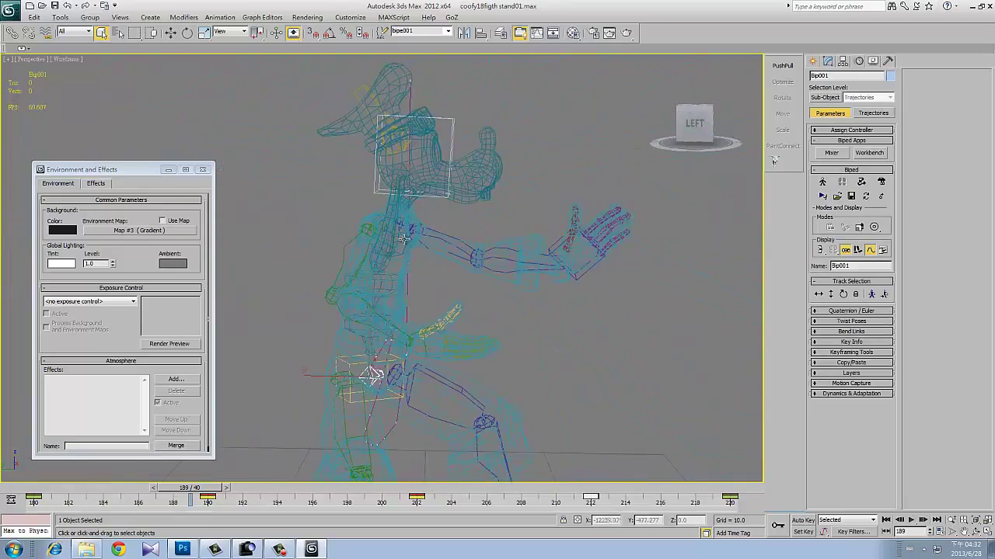
pyautogui.scroll(3, 402, 226)
pyautogui.scroll(5, 392, 169)
pyautogui.scroll(-3, 404, 184)
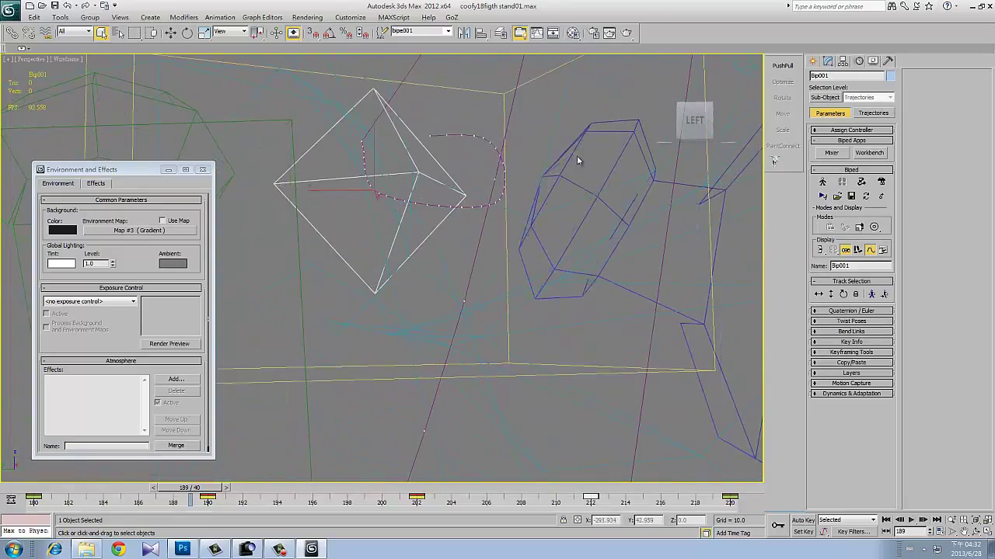
pyautogui.scroll(3, 577, 155)
pyautogui.scroll(-5, 444, 145)
pyautogui.scroll(5, 435, 195)
pyautogui.scroll(3, 428, 166)
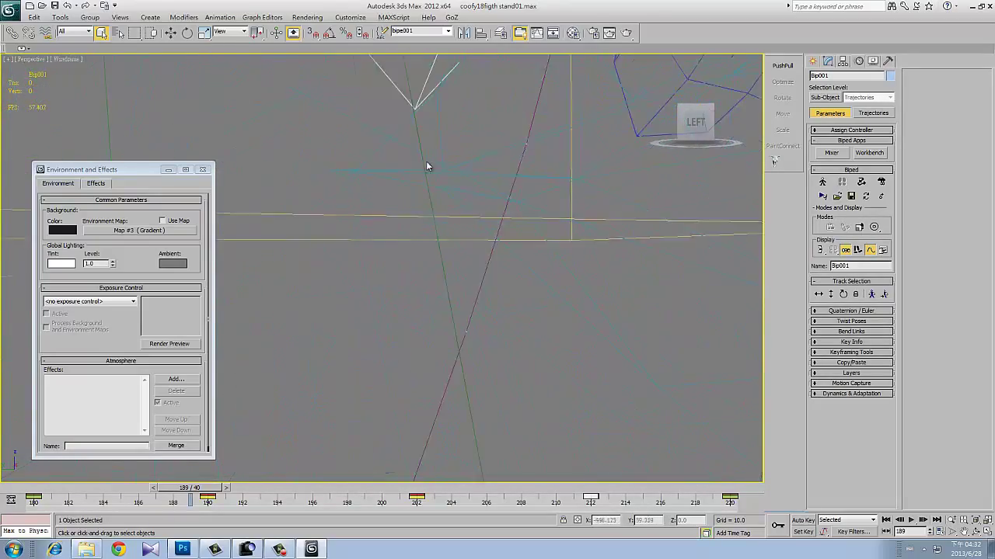
pyautogui.scroll(-2, 430, 233)
pyautogui.moveTo(189, 487); pyautogui.dragTo(554, 487)
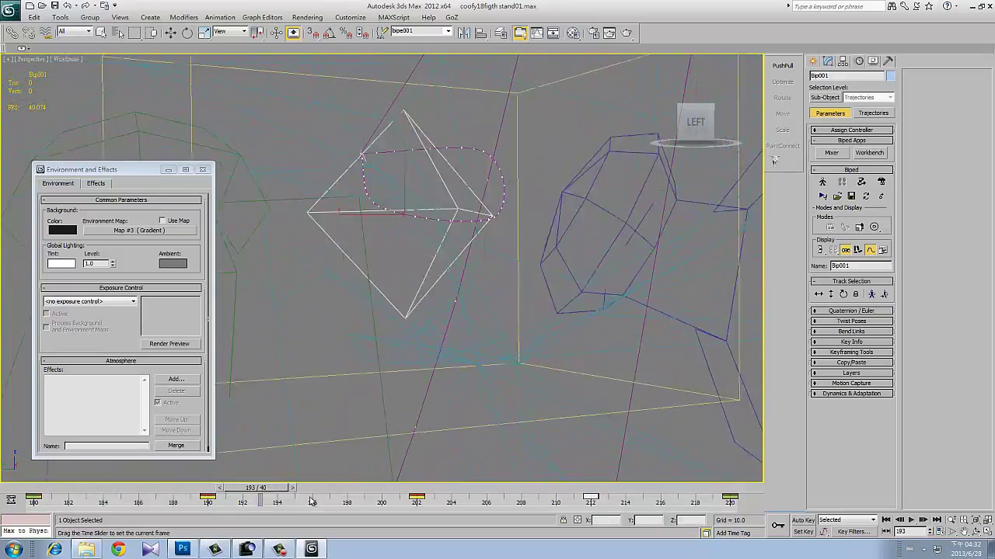
pyautogui.moveTo(609, 467)
pyautogui.mouseDown()
pyautogui.moveTo(375, 459)
pyautogui.moveTo(232, 470)
pyautogui.moveTo(164, 503)
pyautogui.moveTo(597, 497)
pyautogui.mouseUp()
# - With Auto Key on, move the centre of mass to the left and replay the animation
pyautogui.click(802, 520)
pyautogui.click(393, 253)
pyautogui.moveTo(471, 138); pyautogui.dragTo(443, 126)
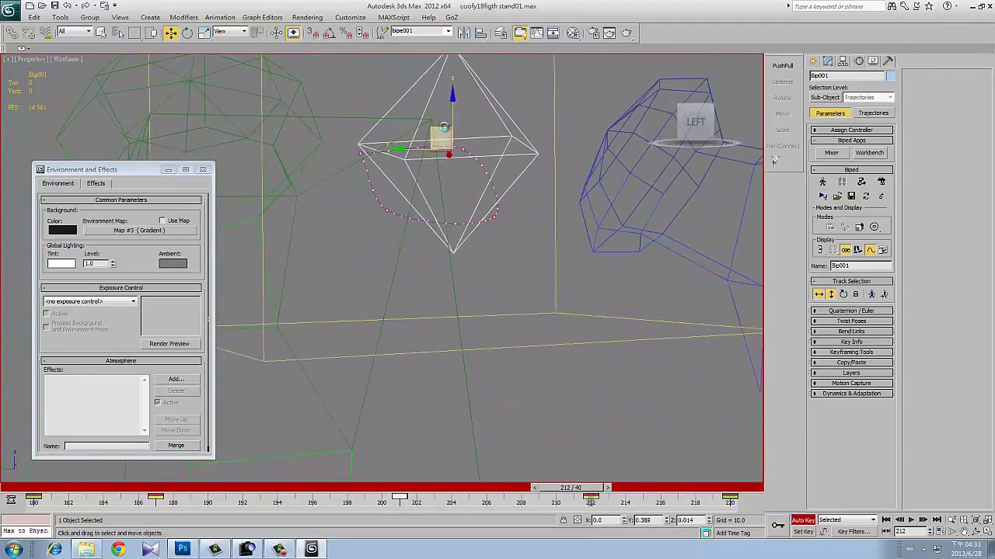
pyautogui.press('/')
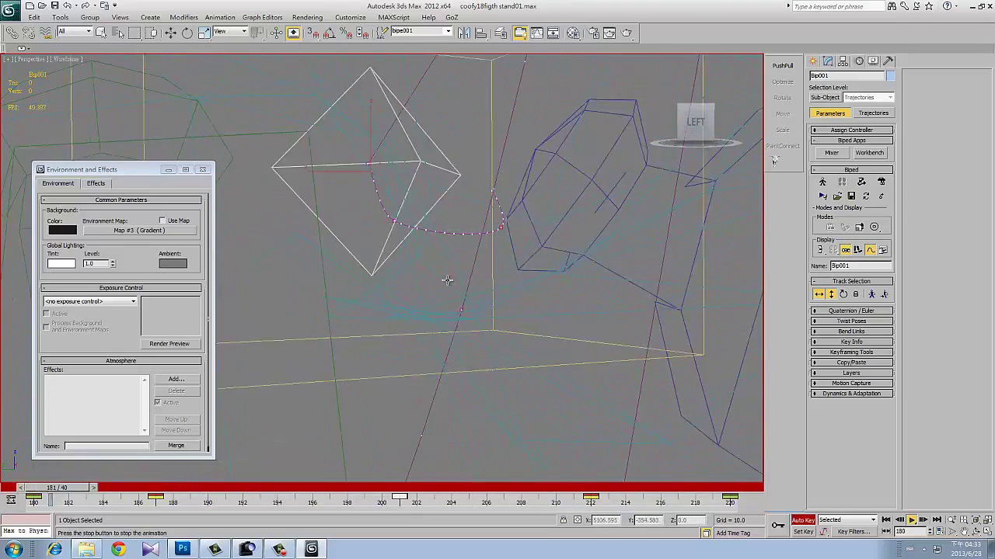
pyautogui.click(536, 32)
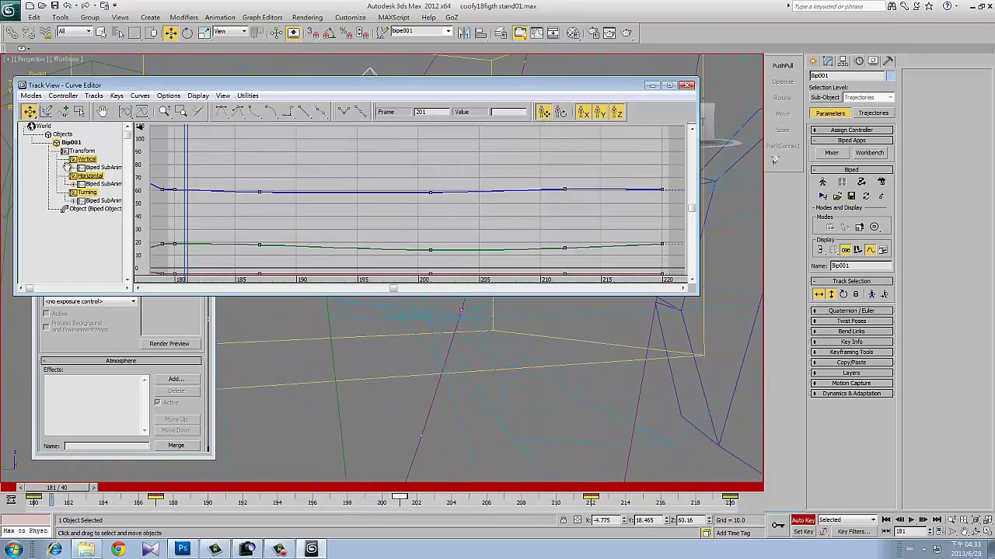
# - Isolate Bip001's vertical position curve, zoom it to fit, and raise the key at frame 187
pyautogui.click(565, 186)
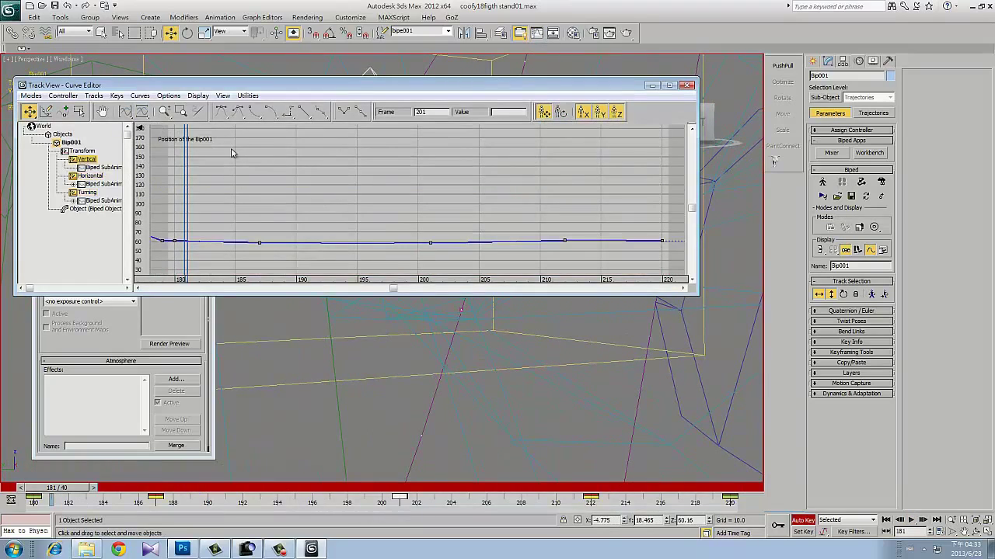
pyautogui.click(167, 115)
pyautogui.moveTo(425, 249); pyautogui.dragTo(425, 216)
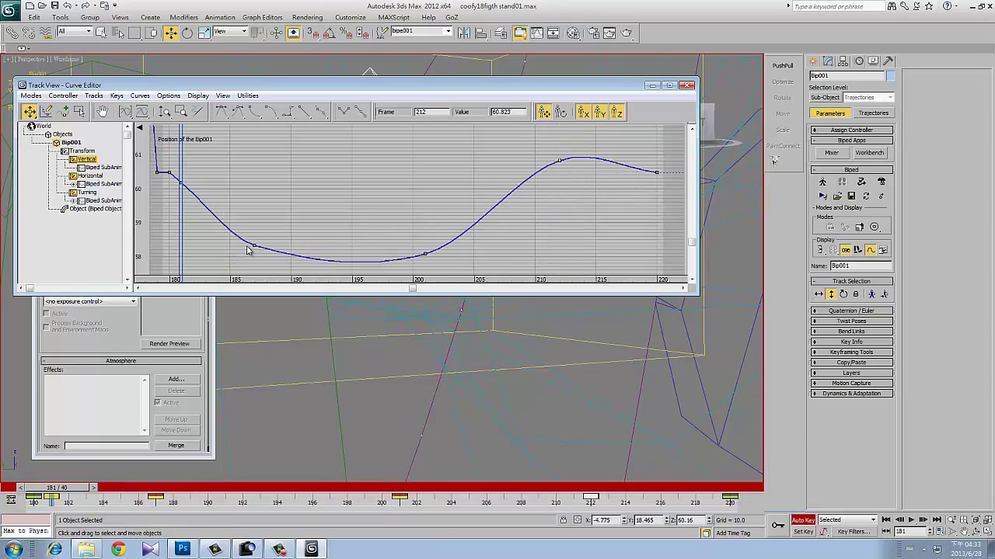
pyautogui.moveTo(254, 245); pyautogui.dragTo(256, 244)
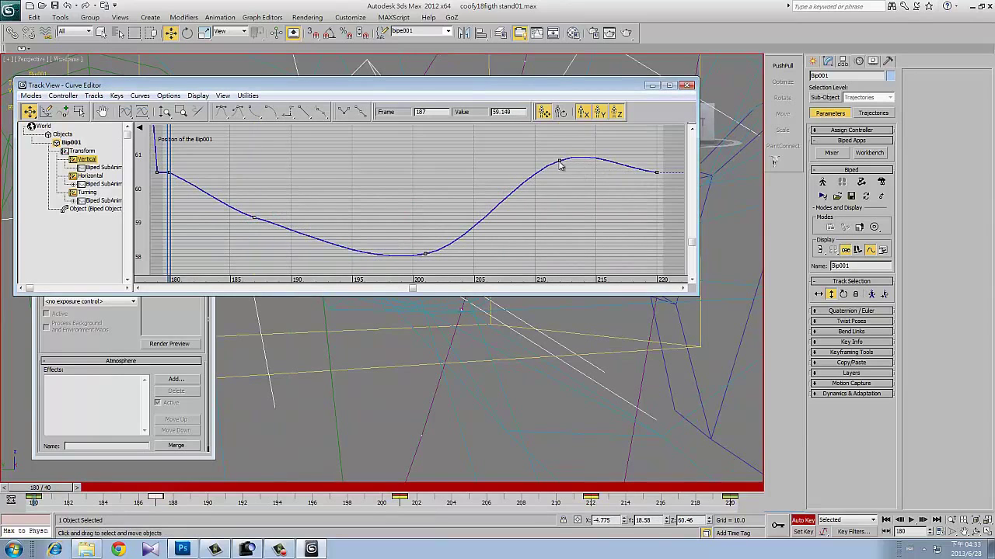
# - Inspect the key settings at frames 180 and 187, then close the key dialog and Curve Editor
pyautogui.rightClick(657, 171)
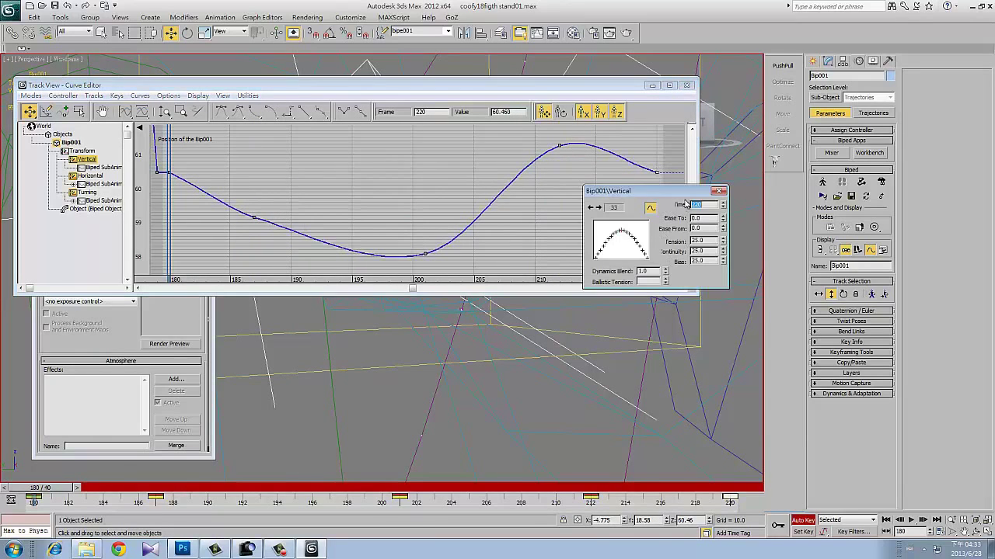
pyautogui.scroll(3, 361, 364)
pyautogui.scroll(2, 361, 364)
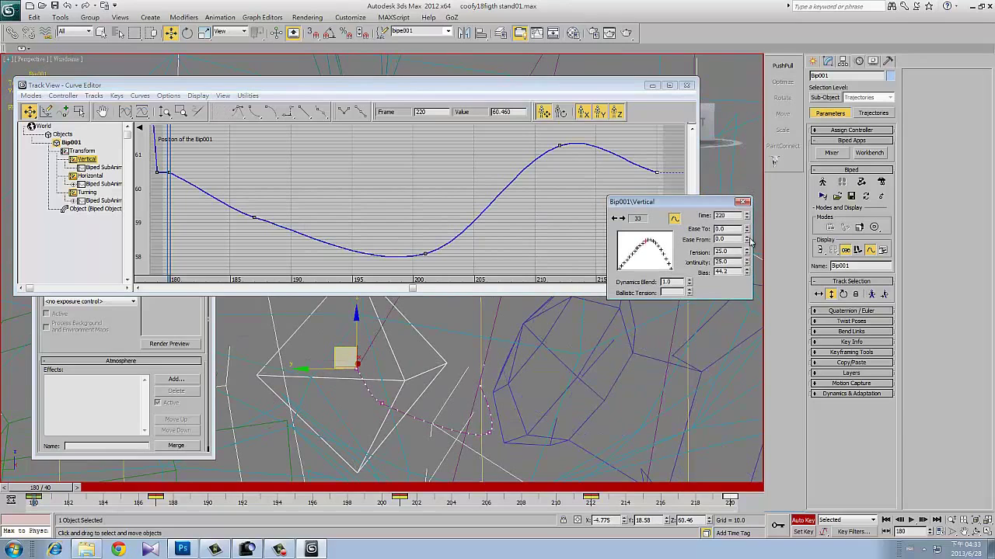
pyautogui.click(746, 333)
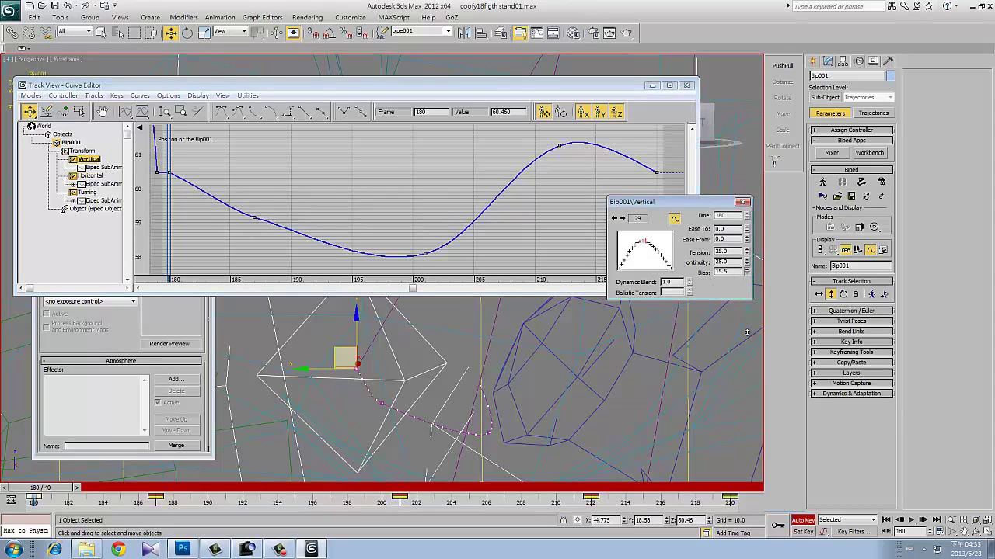
pyautogui.click(254, 217)
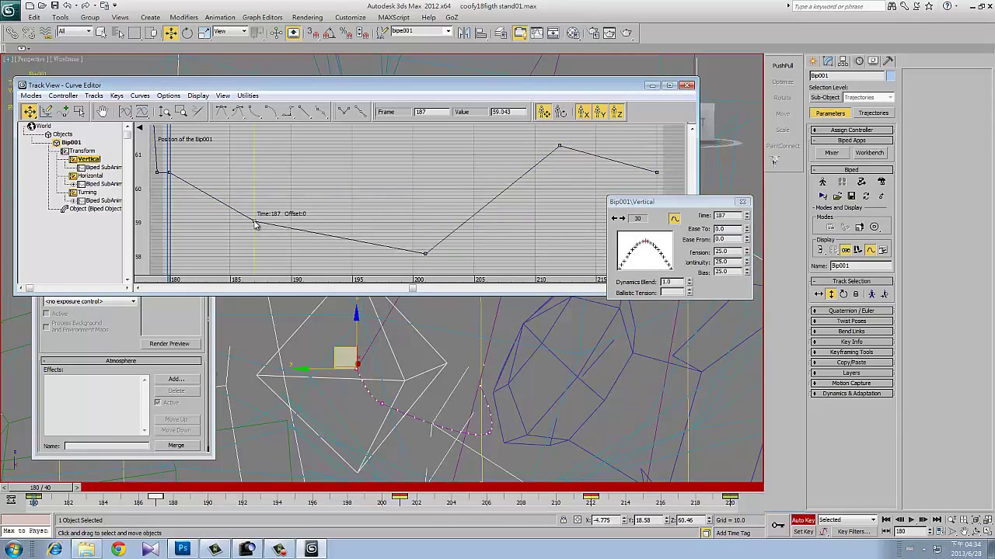
pyautogui.click(742, 203)
pyautogui.click(686, 85)
# - Isolate the horizontal position curve, zoom it to fit, and set its keys to smooth tangents
pyautogui.press('/')
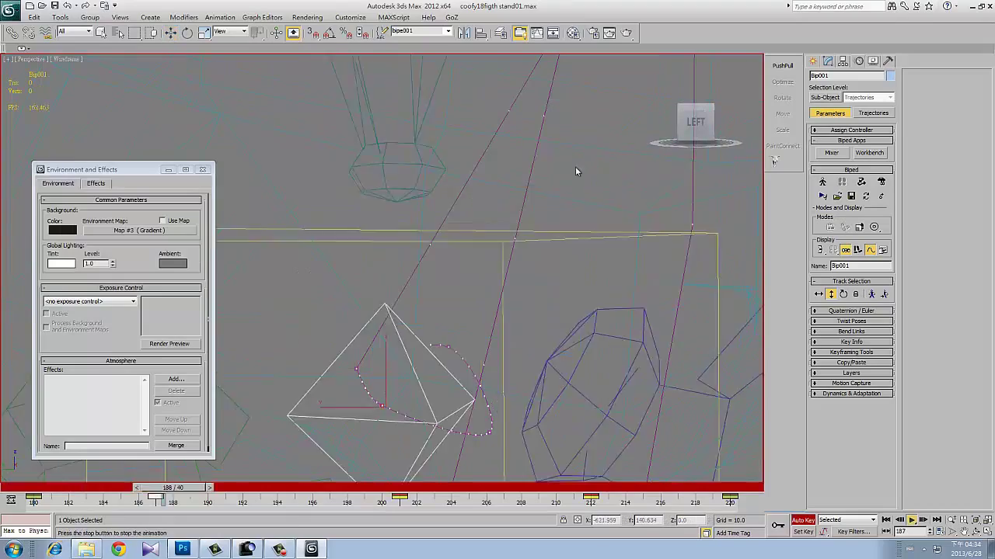
pyautogui.press('w')
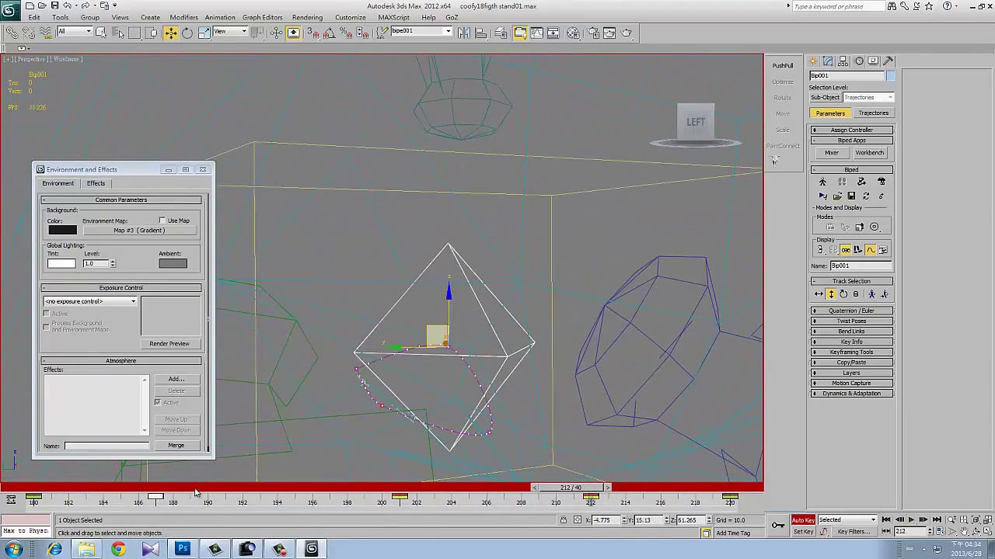
pyautogui.click(520, 33)
pyautogui.click(119, 184)
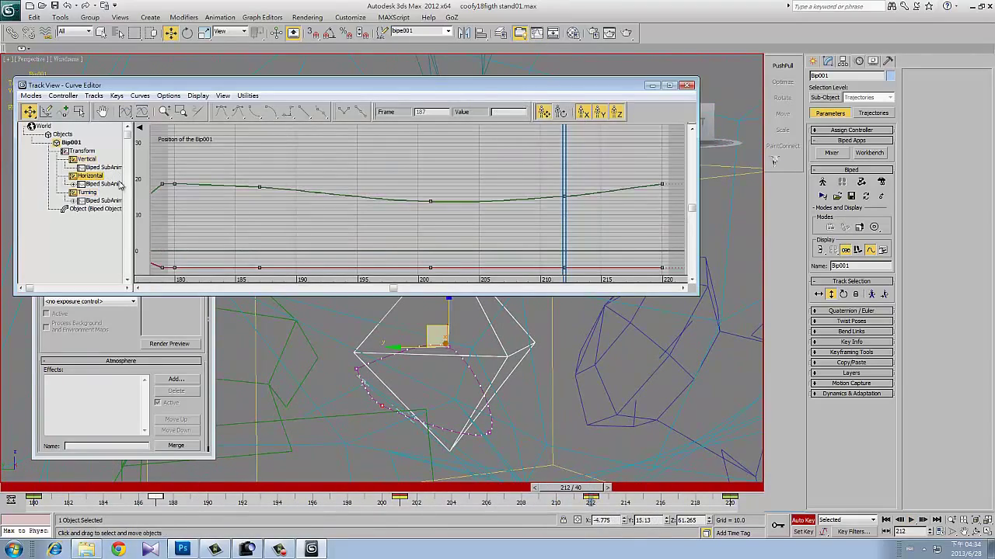
pyautogui.click(165, 112)
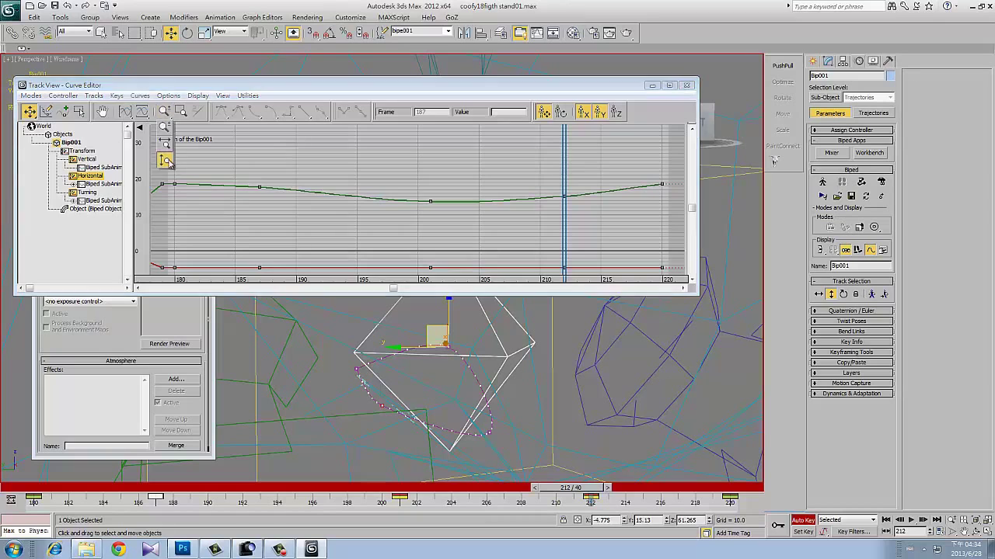
pyautogui.moveTo(444, 233)
pyautogui.mouseDown()
pyautogui.moveTo(452, 190)
pyautogui.moveTo(354, 200)
pyautogui.mouseUp()
pyautogui.rightClick(354, 200)
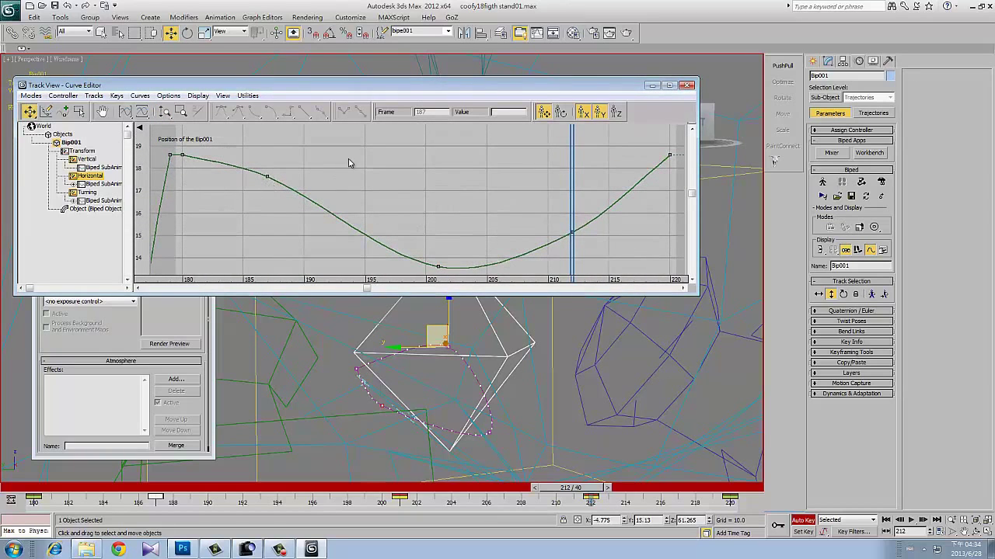
pyautogui.click(570, 183)
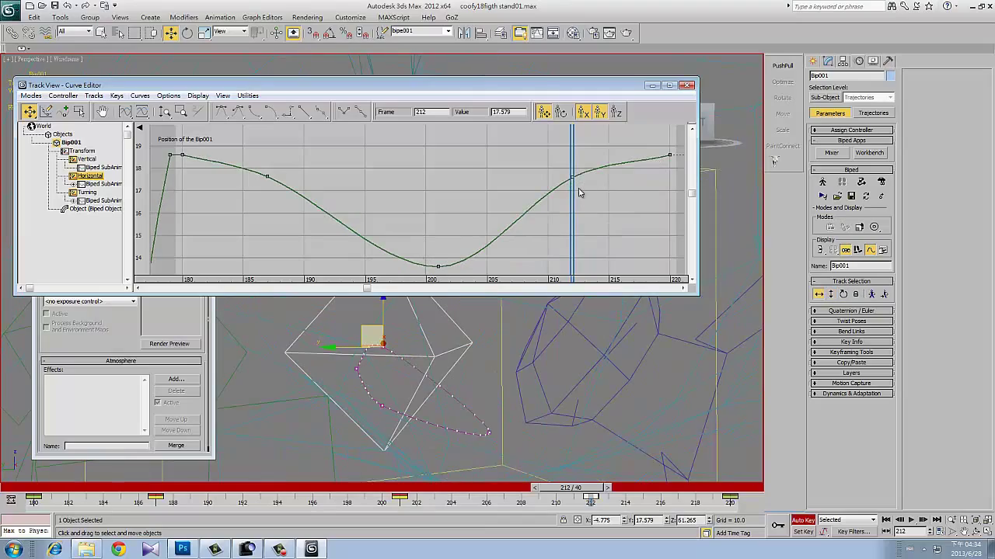
# - Move the horizontal sway key from frame 209 to 216 and replay the loop
pyautogui.press('/')
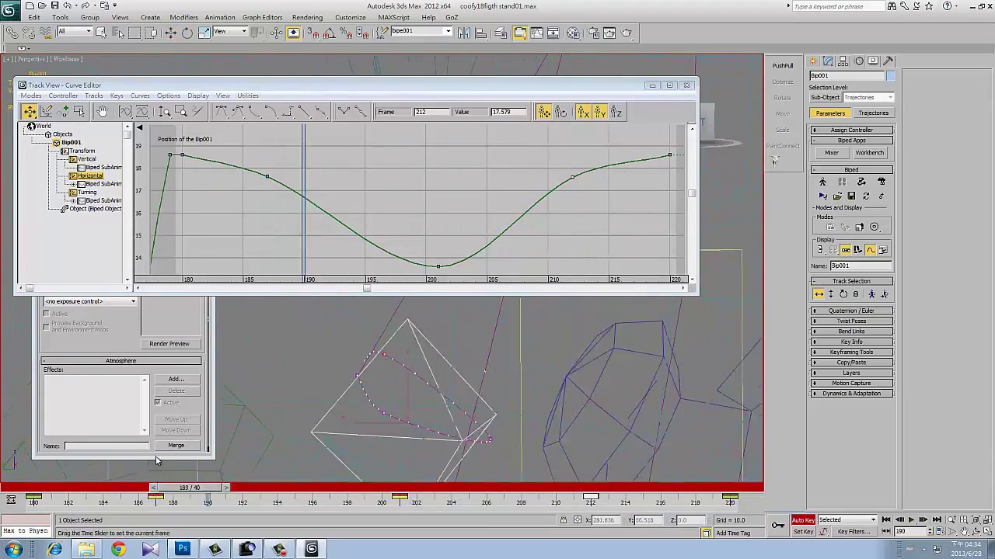
pyautogui.press('w')
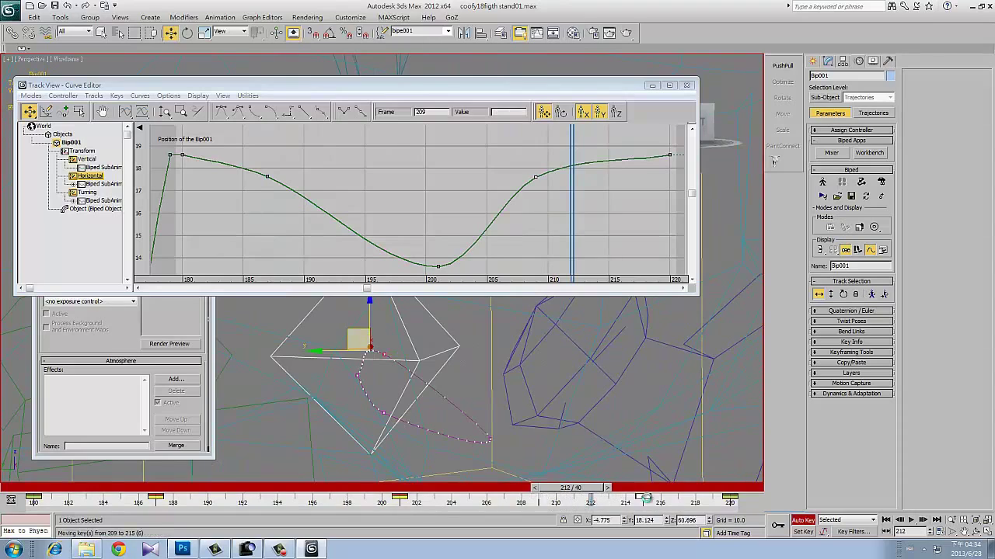
pyautogui.moveTo(644, 498); pyautogui.dragTo(660, 498)
pyautogui.moveTo(570, 488)
pyautogui.mouseDown()
pyautogui.moveTo(371, 487)
pyautogui.moveTo(670, 487)
pyautogui.moveTo(123, 487)
pyautogui.moveTo(138, 498)
pyautogui.moveTo(191, 467)
pyautogui.mouseUp()
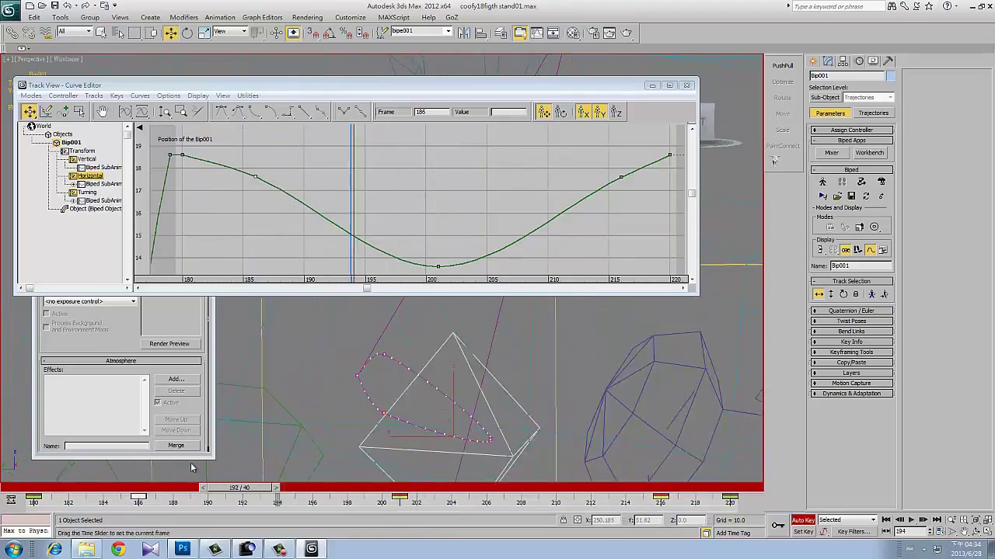
pyautogui.press('/')
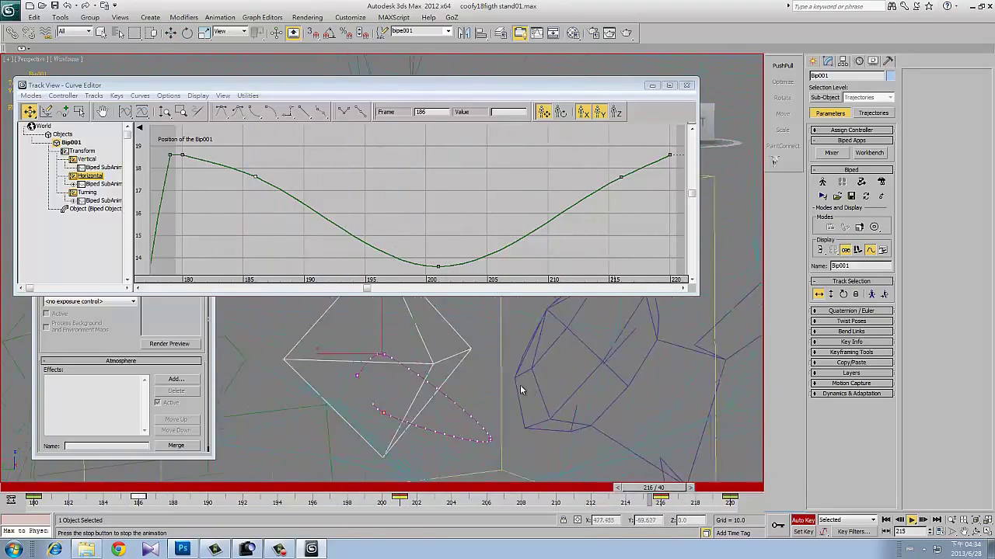
pyautogui.press('/')
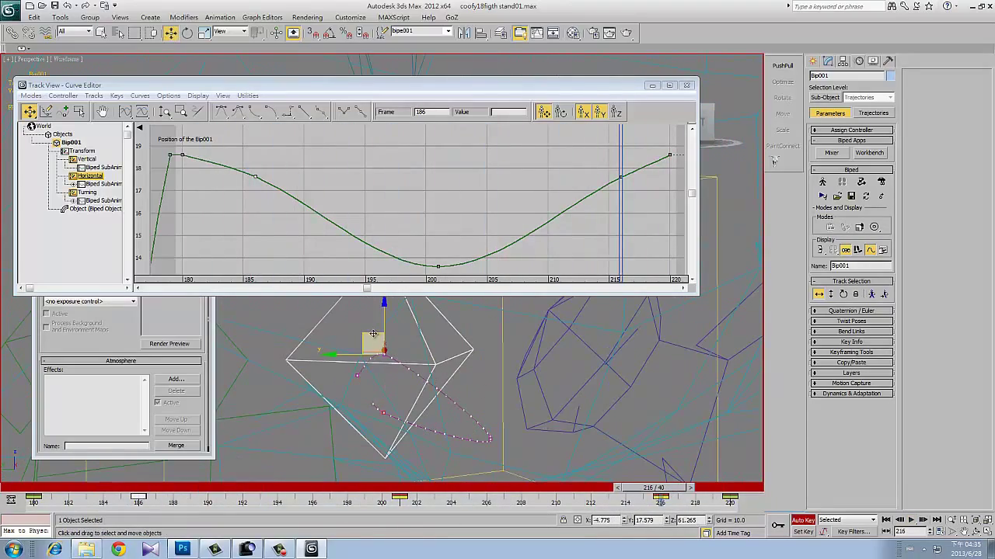
pyautogui.press('/')
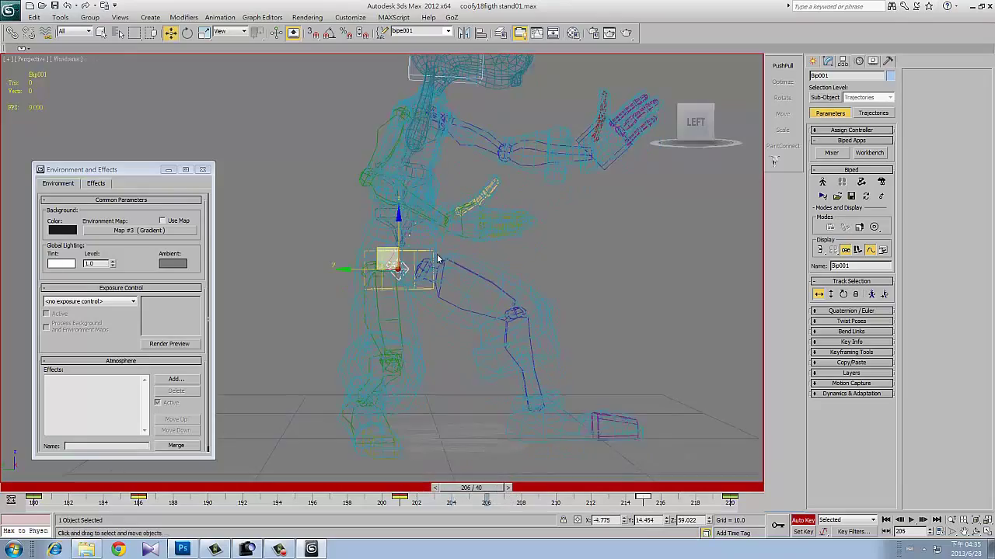
# - Go back to frame 194, frame the character, and play it with Ambient Occlusion shading
pyautogui.scroll(2, 441, 247)
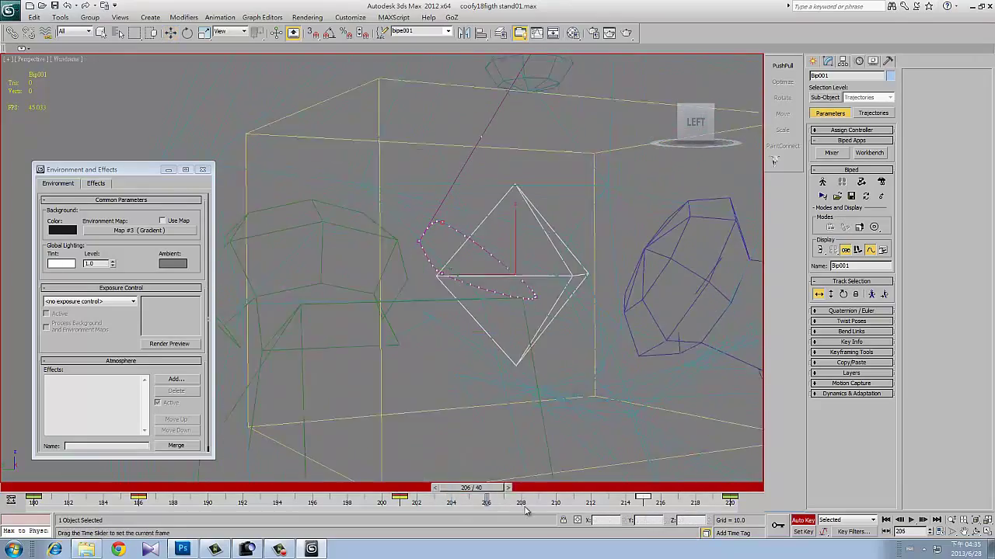
pyautogui.press('w')
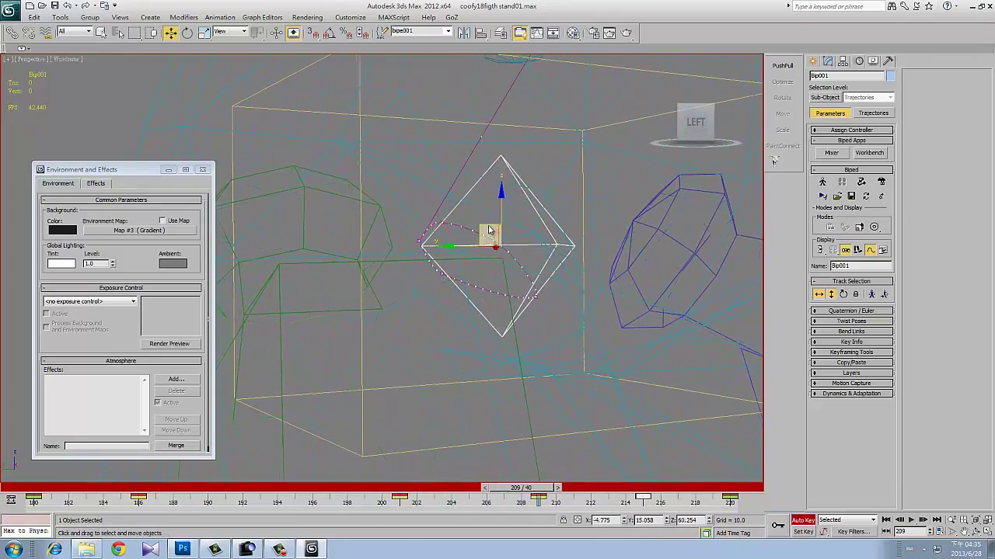
pyautogui.moveTo(521, 487); pyautogui.dragTo(276, 487)
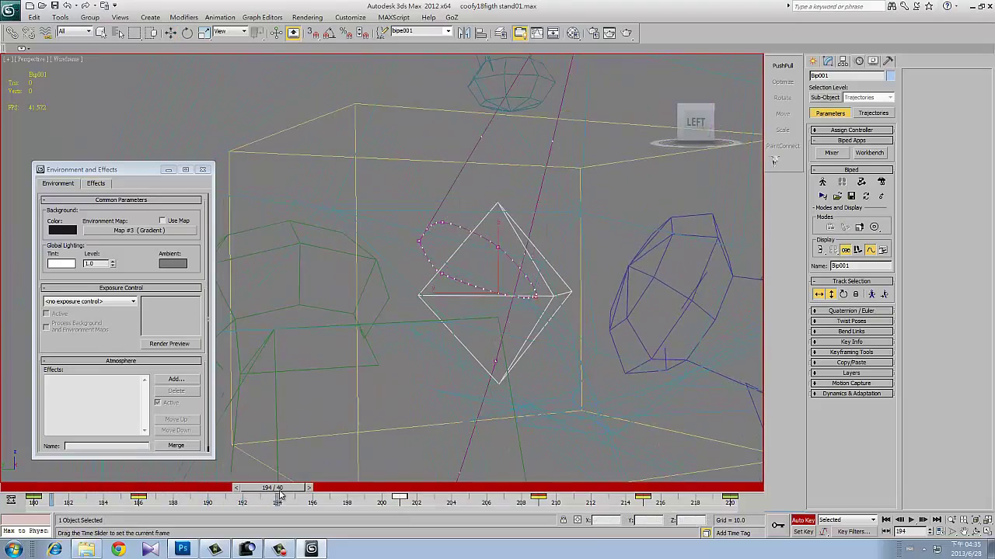
pyautogui.moveTo(484, 273); pyautogui.dragTo(485, 282, button='middle')
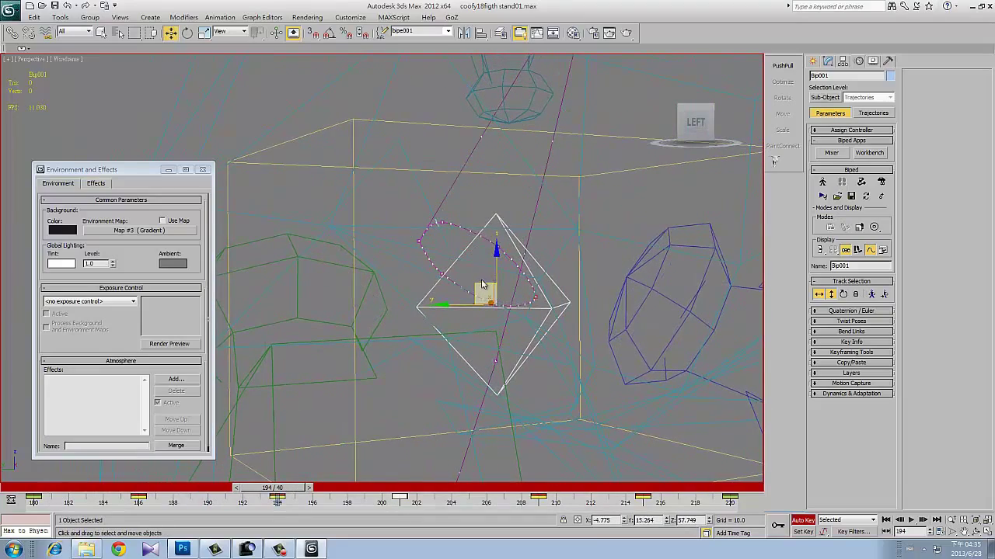
pyautogui.press('/')
pyautogui.press('F3')
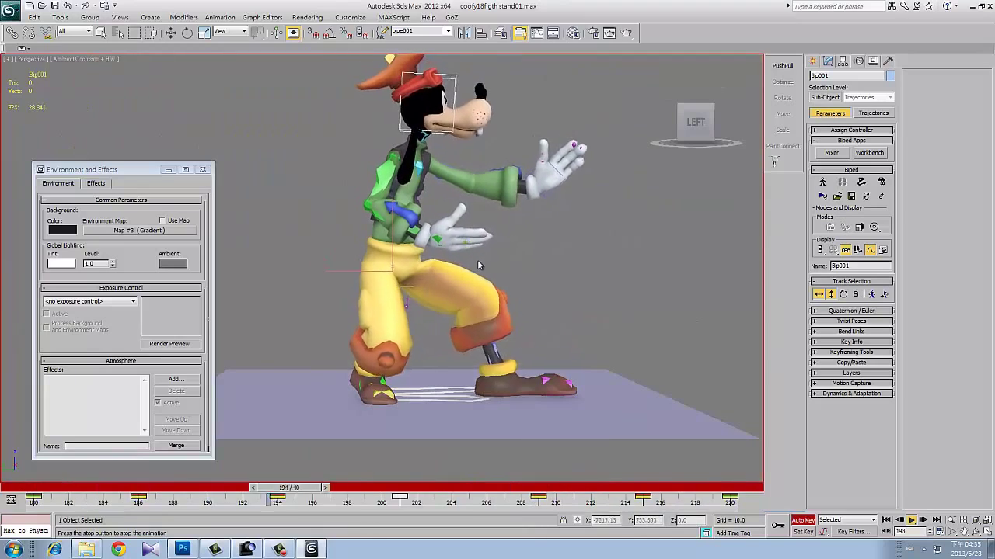
pyautogui.moveTo(548, 259)
pyautogui.keyDown('alt'); pyautogui.mouseDown(button='middle')
pyautogui.moveTo(344, 259)
pyautogui.moveTo(367, 253)
pyautogui.mouseUp(button='middle'); pyautogui.keyUp('alt')
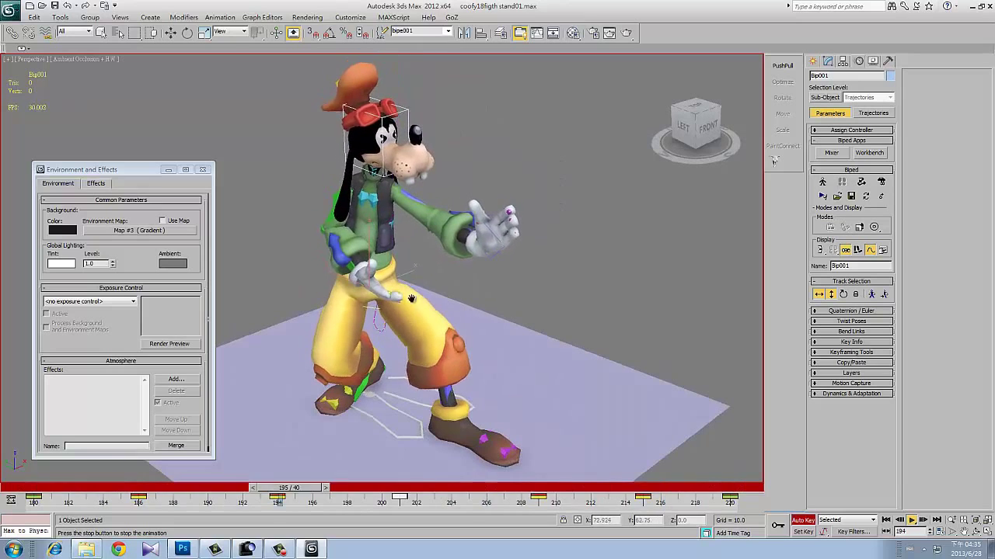
pyautogui.keyDown('alt'); pyautogui.moveTo(367, 253); pyautogui.dragTo(456, 39, button='middle'); pyautogui.keyUp('alt')
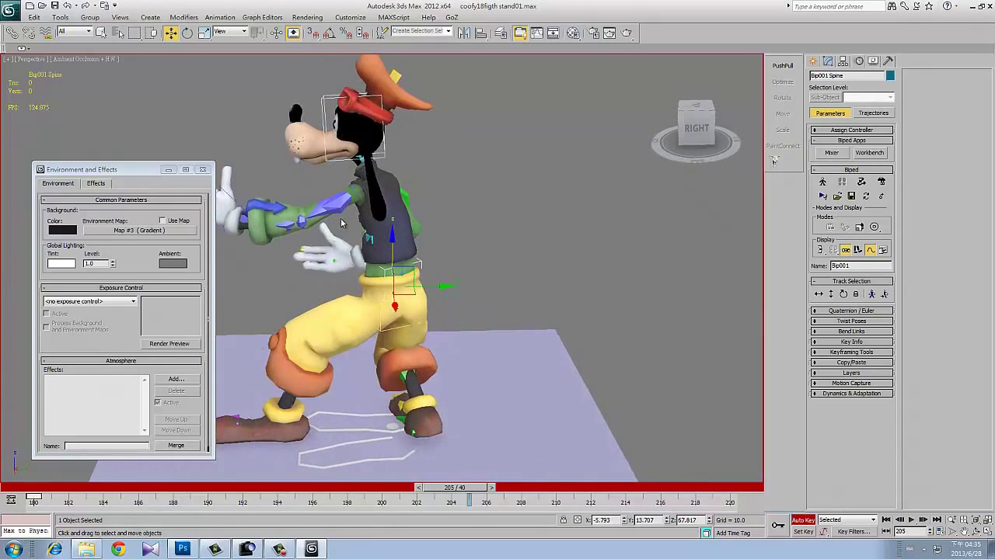
pyautogui.rightClick(416, 240)
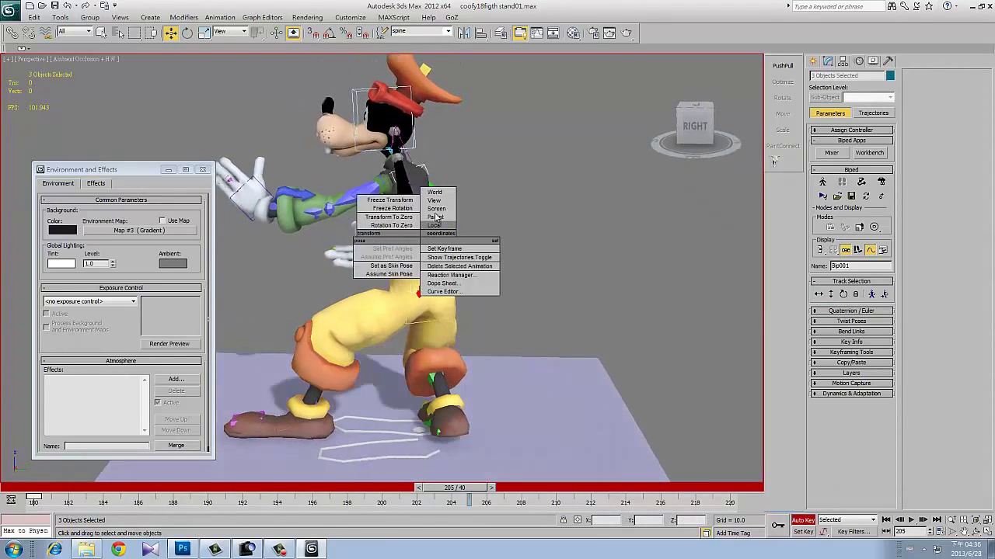
pyautogui.click(442, 249)
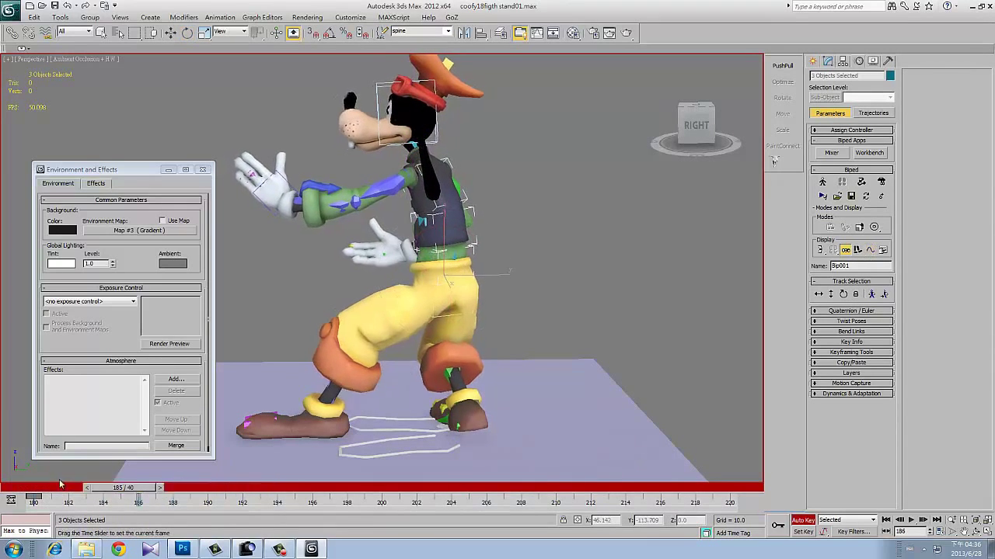
pyautogui.moveTo(189, 488); pyautogui.dragTo(503, 488)
pyautogui.keyDown('alt'); pyautogui.moveTo(551, 436); pyautogui.dragTo(633, 307, button='middle'); pyautogui.keyUp('alt')
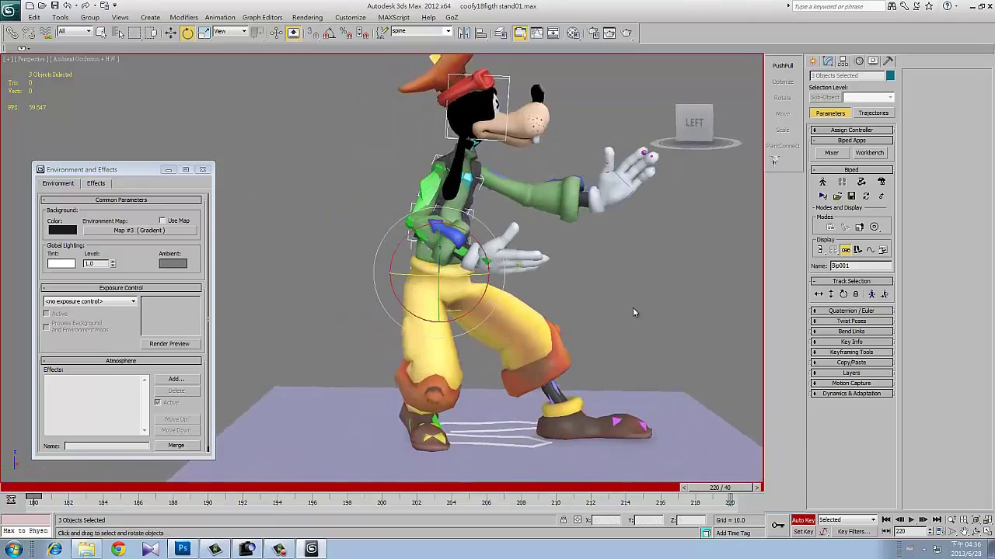
pyautogui.moveTo(503, 487)
pyautogui.mouseDown()
pyautogui.moveTo(243, 488)
pyautogui.moveTo(877, 476)
pyautogui.mouseUp()
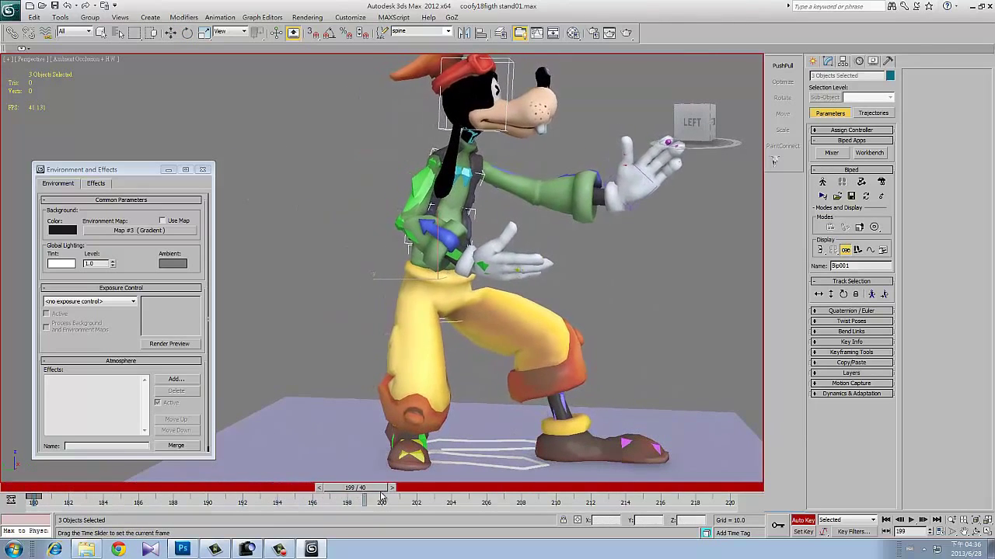
# - At frame 209, twist the upper spine slightly and tilt Bip001 Spine about 4 degrees
pyautogui.press('e')
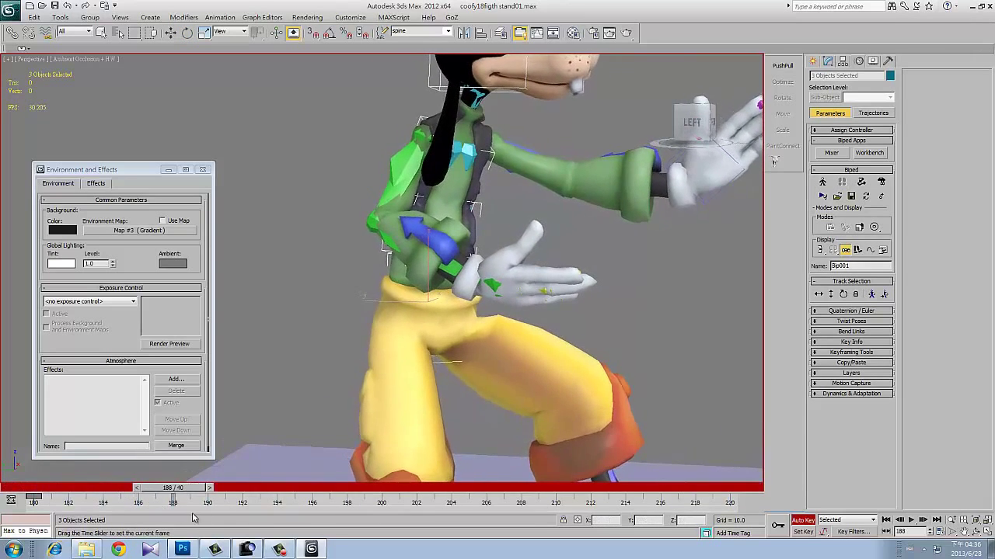
pyautogui.press('e')
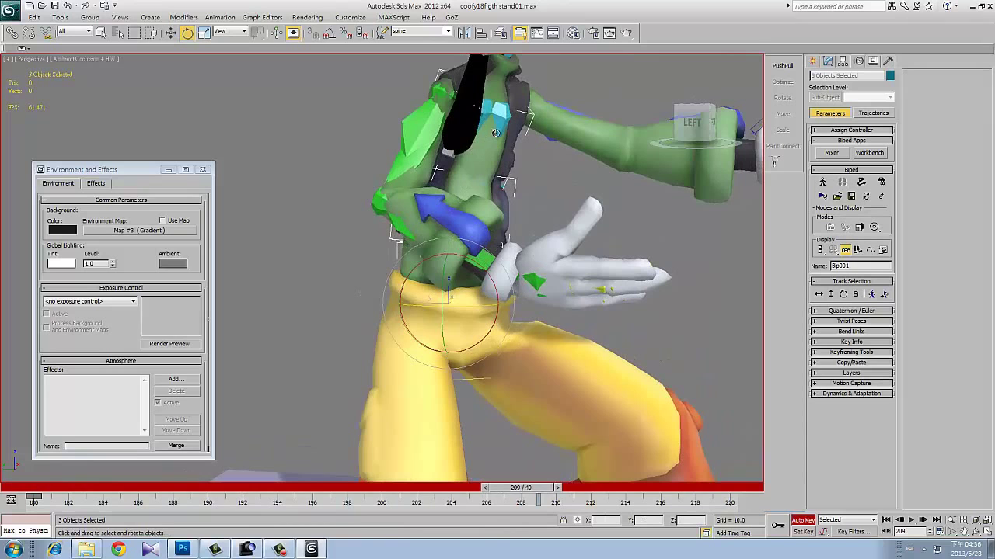
pyautogui.moveTo(485, 136); pyautogui.dragTo(488, 124)
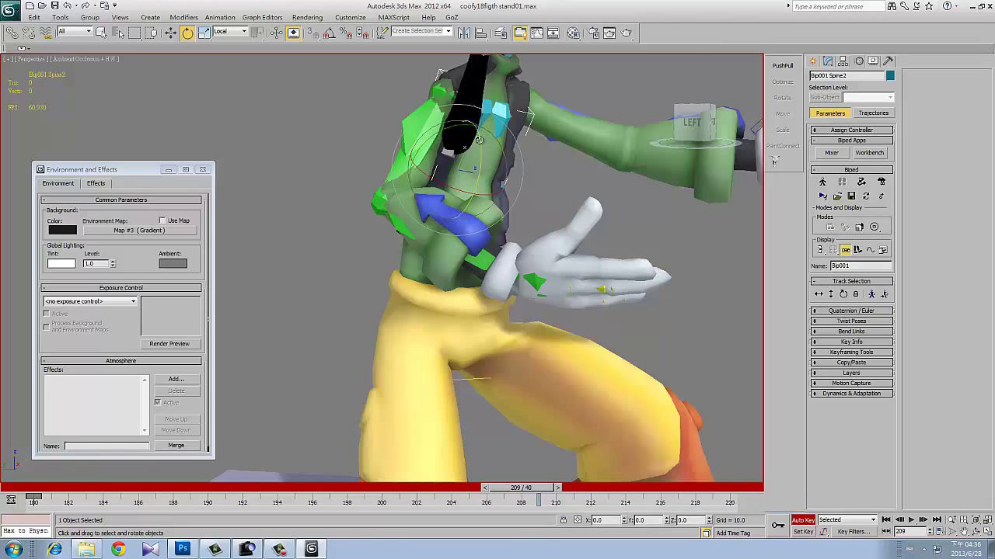
pyautogui.keyDown('alt'); pyautogui.moveTo(488, 125); pyautogui.dragTo(466, 264, button='middle'); pyautogui.keyUp('alt')
pyautogui.moveTo(466, 272); pyautogui.dragTo(472, 276)
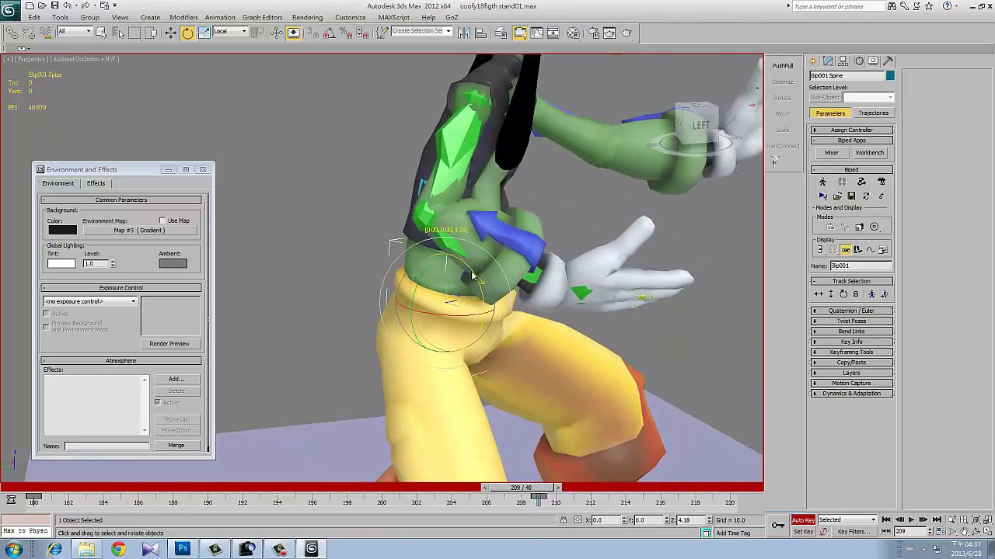
pyautogui.moveTo(472, 276)
pyautogui.keyDown('alt'); pyautogui.mouseDown(button='middle')
pyautogui.moveTo(481, 178)
pyautogui.moveTo(526, 220)
pyautogui.mouseUp(button='middle'); pyautogui.keyUp('alt')
pyautogui.click(481, 178)
pyautogui.press('.')
pyautogui.press('.')
pyautogui.press('.')
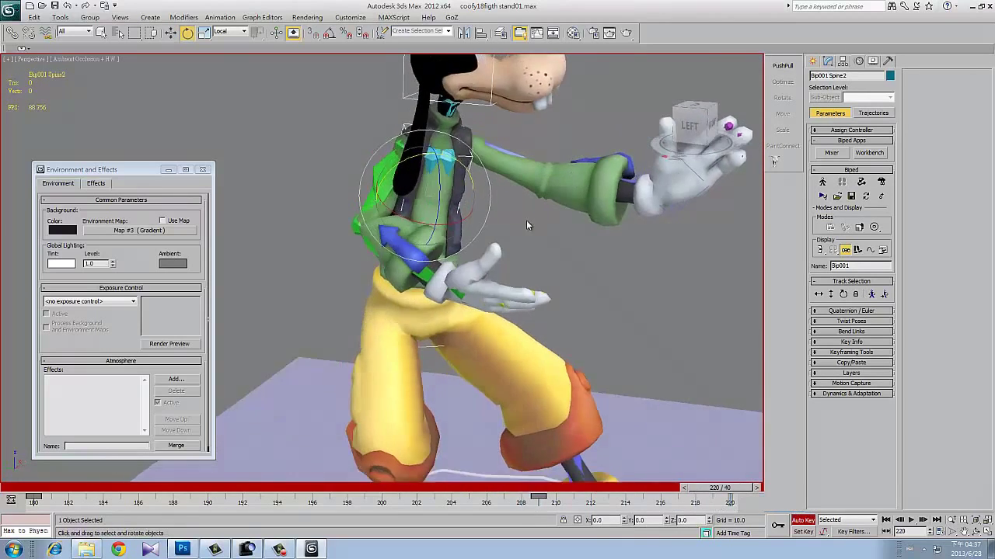
pyautogui.press(',')
pyautogui.press(',')
pyautogui.press(',')
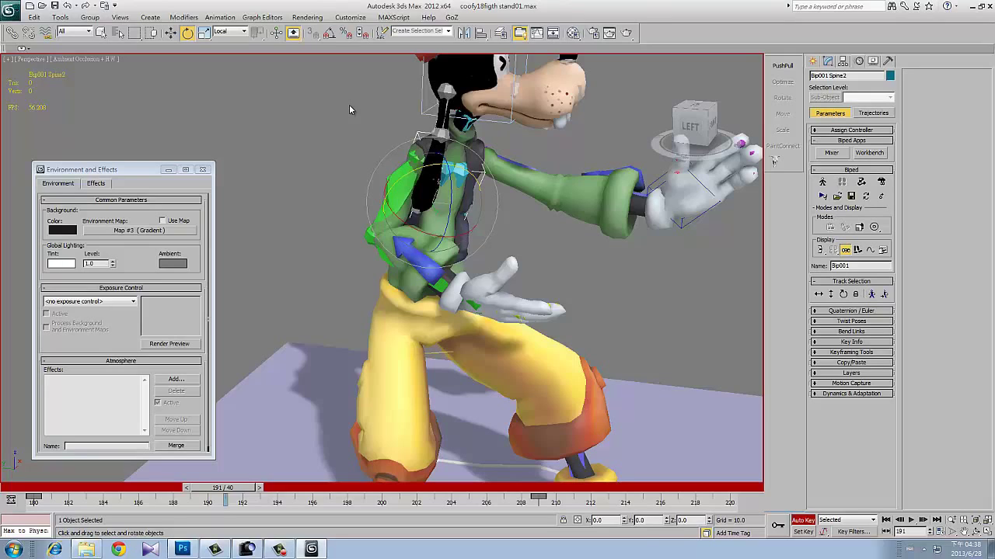
# - Rotate Bip001 Spine1 at frame 194, easing it back about 2.4 degrees
pyautogui.moveTo(287, 498)
pyautogui.mouseDown()
pyautogui.moveTo(540, 499)
pyautogui.moveTo(277, 500)
pyautogui.mouseUp()
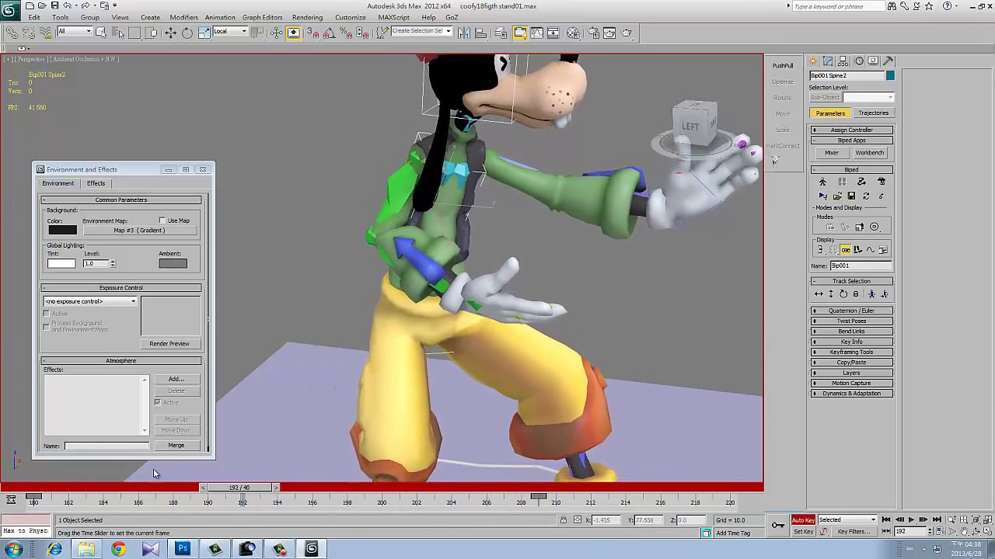
pyautogui.press('e')
pyautogui.keyDown('alt'); pyautogui.moveTo(451, 238); pyautogui.dragTo(440, 268, button='middle'); pyautogui.keyUp('alt')
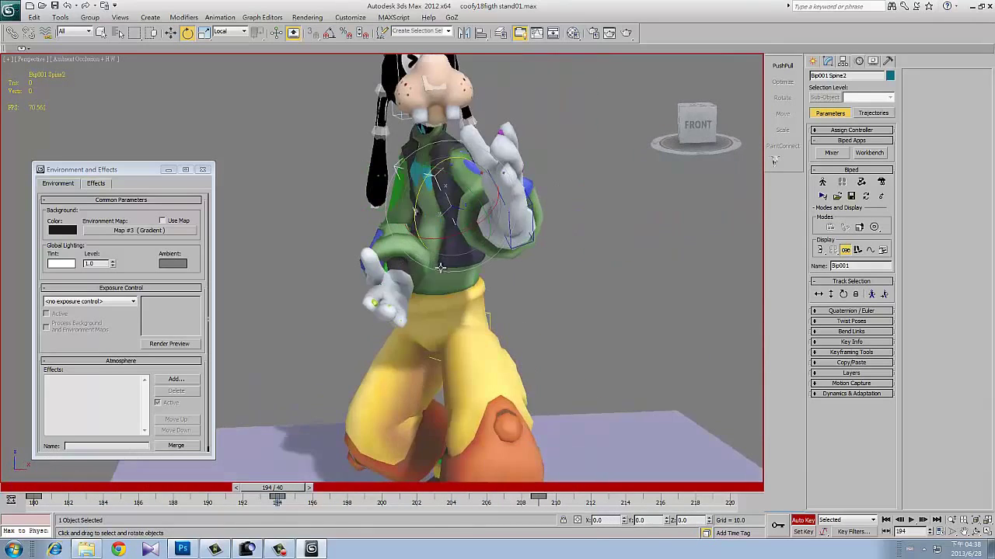
pyautogui.click(432, 182)
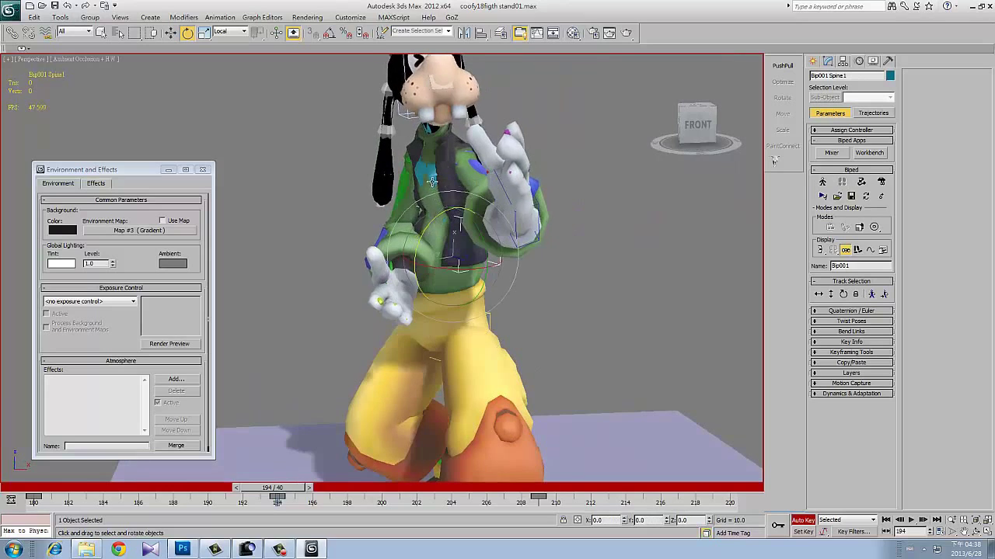
pyautogui.moveTo(441, 270); pyautogui.dragTo(435, 249)
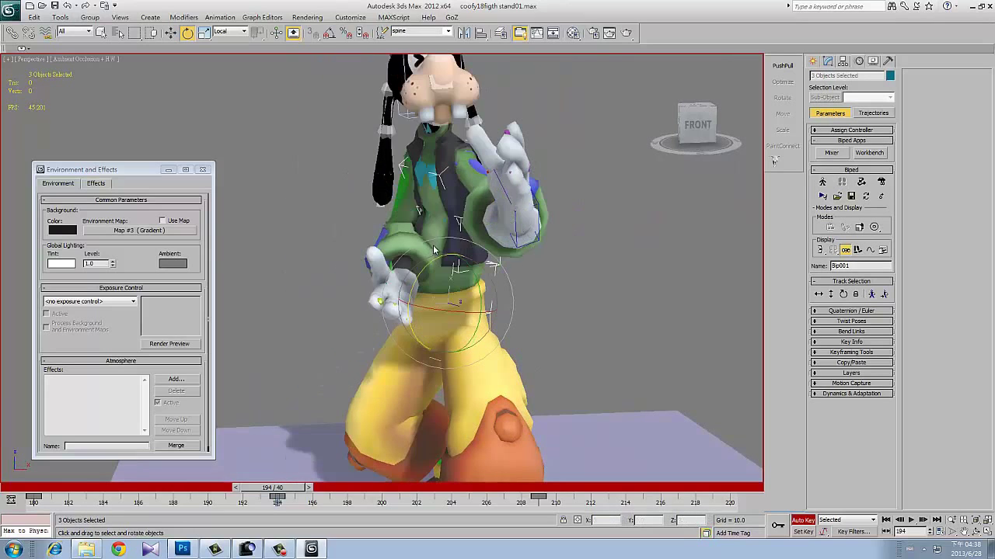
pyautogui.keyDown('alt'); pyautogui.moveTo(453, 265); pyautogui.dragTo(579, 254, button='middle'); pyautogui.keyUp('alt')
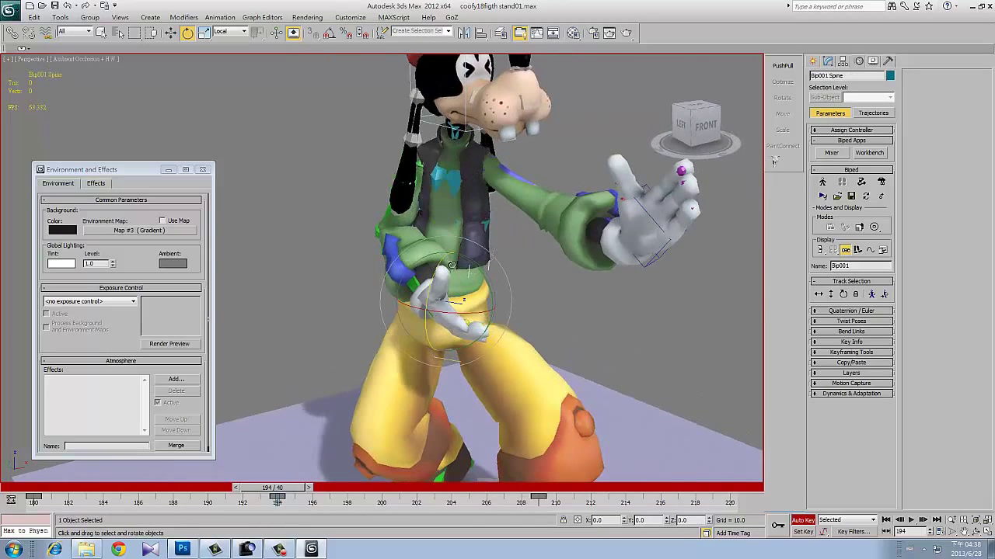
pyautogui.moveTo(443, 203); pyautogui.dragTo(439, 272)
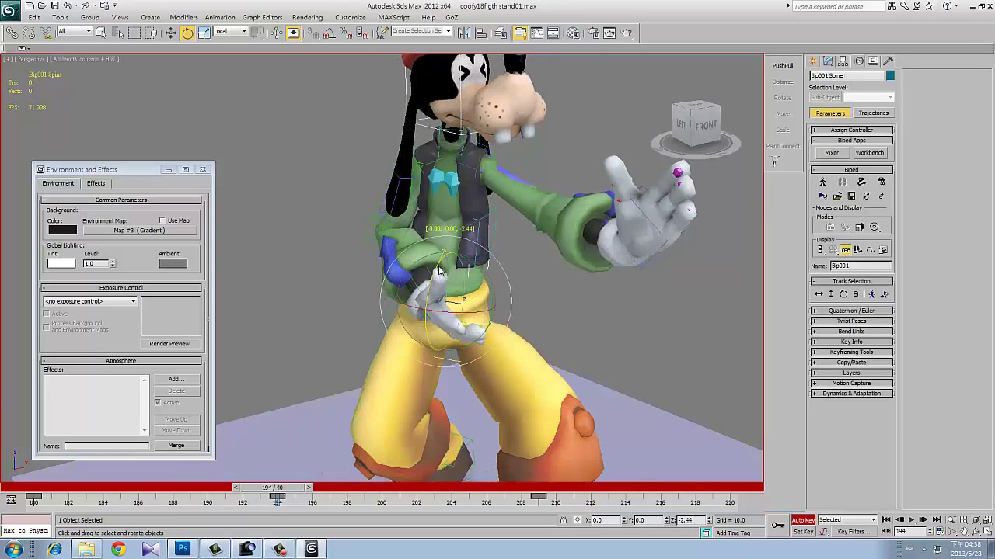
pyautogui.keyDown('alt'); pyautogui.moveTo(439, 272); pyautogui.dragTo(485, 190, button='middle'); pyautogui.keyUp('alt')
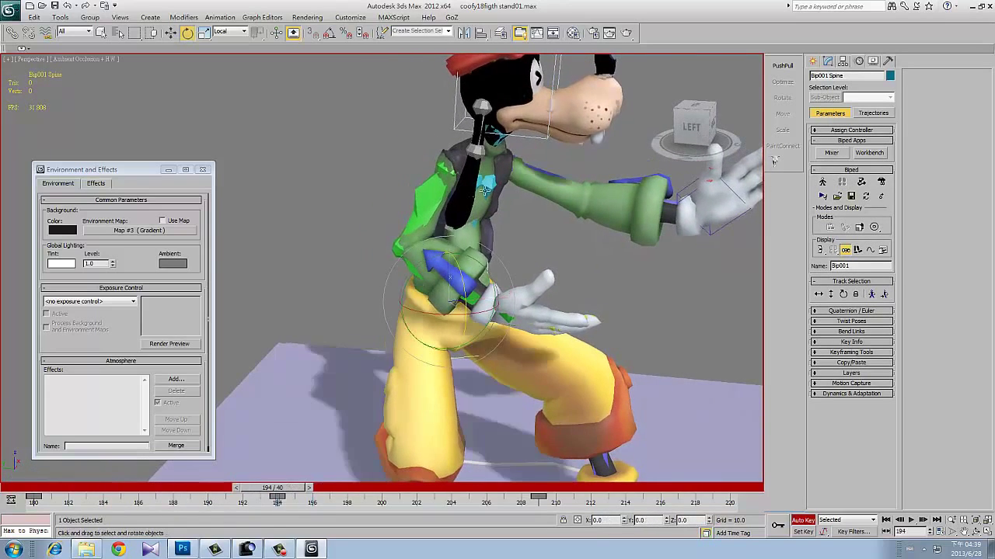
pyautogui.click(485, 189)
# - Rotate the spine about 3 degrees at frame 209 and adjust Bip001 Spine2 at frame 220
pyautogui.moveTo(278, 488)
pyautogui.mouseDown()
pyautogui.moveTo(106, 487)
pyautogui.moveTo(520, 487)
pyautogui.mouseUp()
pyautogui.press('e')
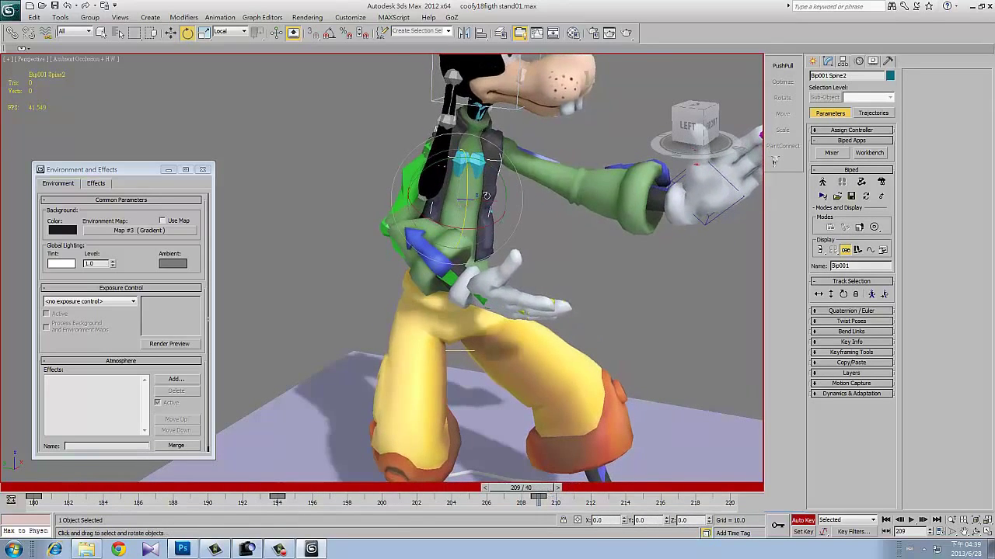
pyautogui.keyDown('alt'); pyautogui.moveTo(486, 195); pyautogui.dragTo(460, 250, button='middle'); pyautogui.keyUp('alt')
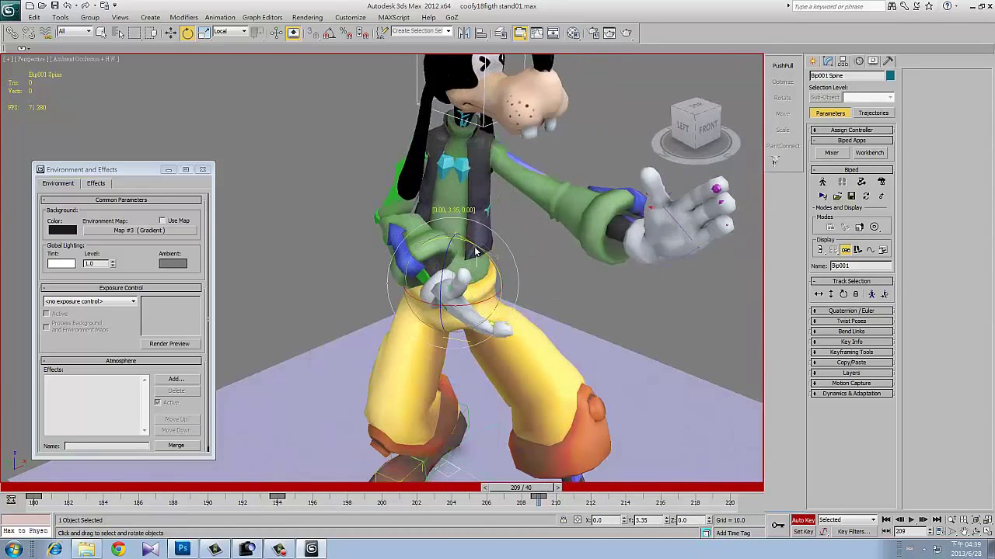
pyautogui.moveTo(520, 487)
pyautogui.mouseDown()
pyautogui.moveTo(322, 487)
pyautogui.moveTo(720, 487)
pyautogui.mouseUp()
pyautogui.press('e')
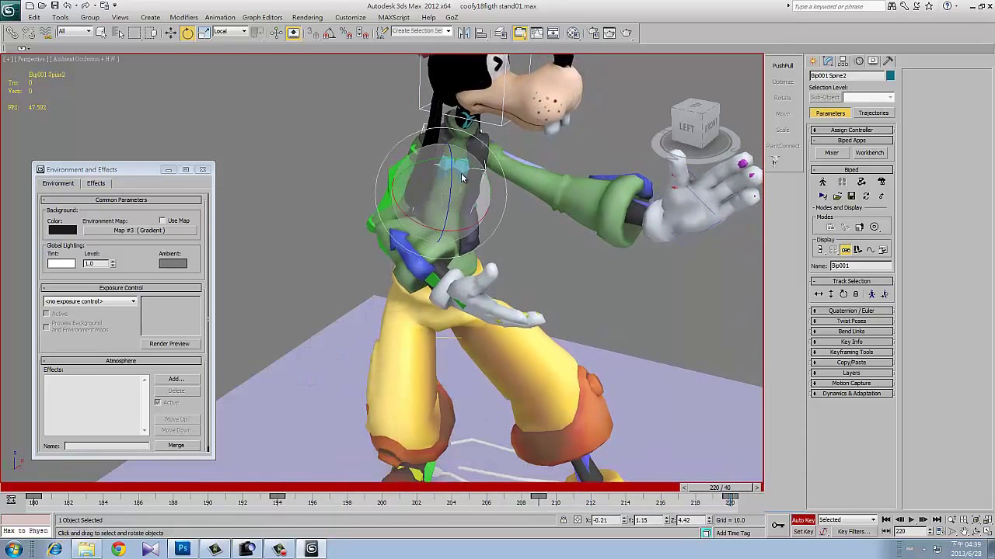
pyautogui.keyDown('alt'); pyautogui.moveTo(463, 170); pyautogui.dragTo(425, 260, button='middle'); pyautogui.keyUp('alt')
pyautogui.click(426, 260)
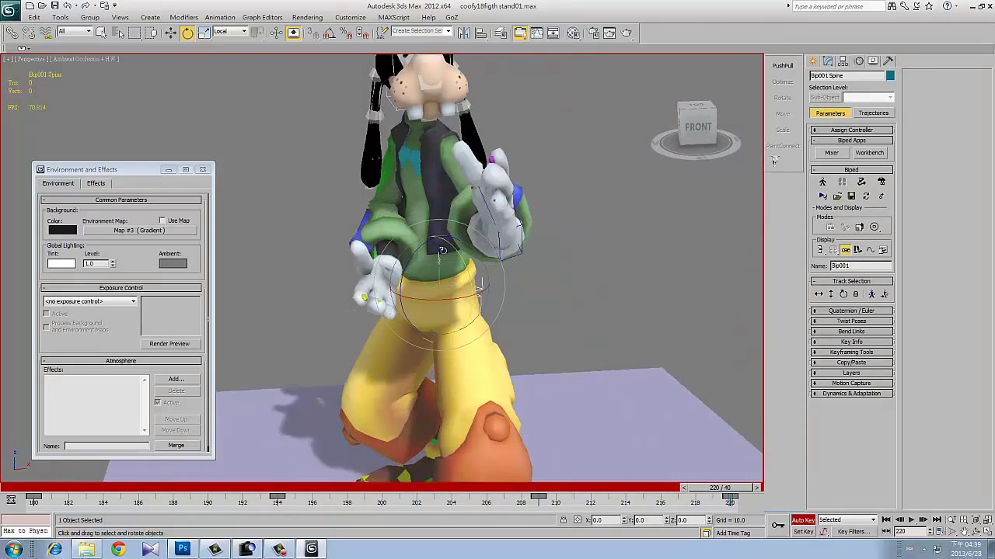
pyautogui.click(435, 198)
pyautogui.keyDown('alt'); pyautogui.moveTo(436, 198); pyautogui.dragTo(497, 233, button='middle'); pyautogui.keyUp('alt')
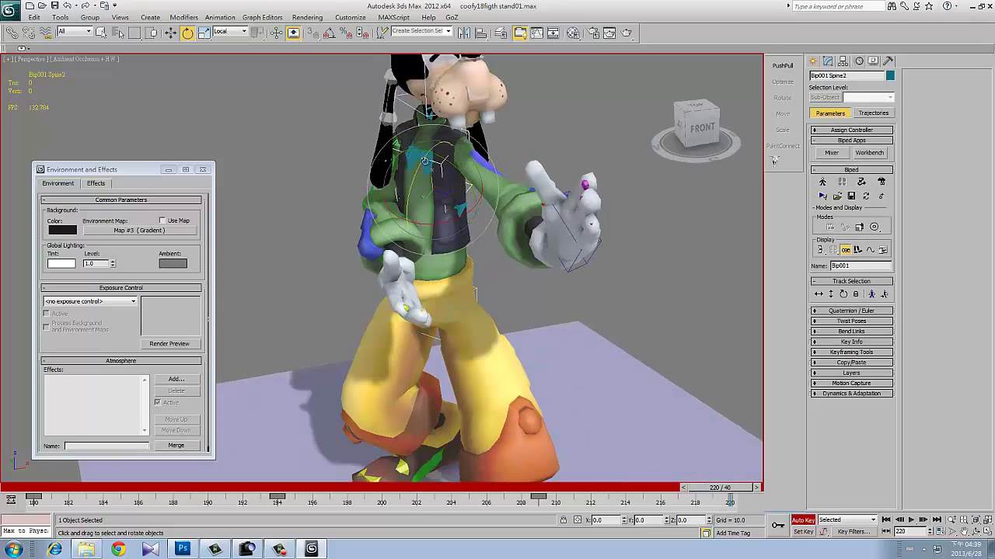
pyautogui.moveTo(272, 488)
pyautogui.mouseDown()
pyautogui.moveTo(488, 488)
pyautogui.moveTo(223, 498)
pyautogui.mouseUp()
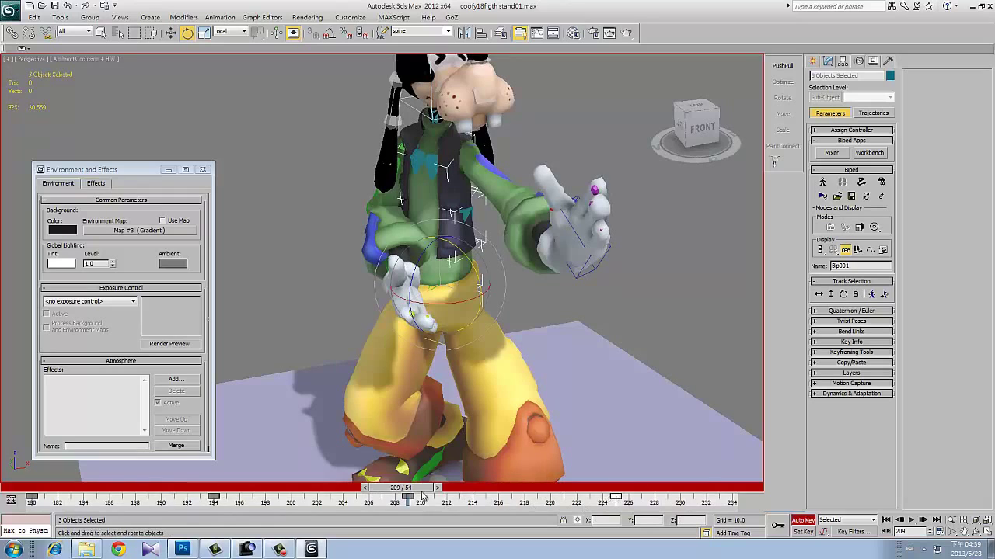
pyautogui.moveTo(459, 489)
pyautogui.mouseDown()
pyautogui.moveTo(538, 488)
pyautogui.moveTo(242, 497)
pyautogui.mouseUp()
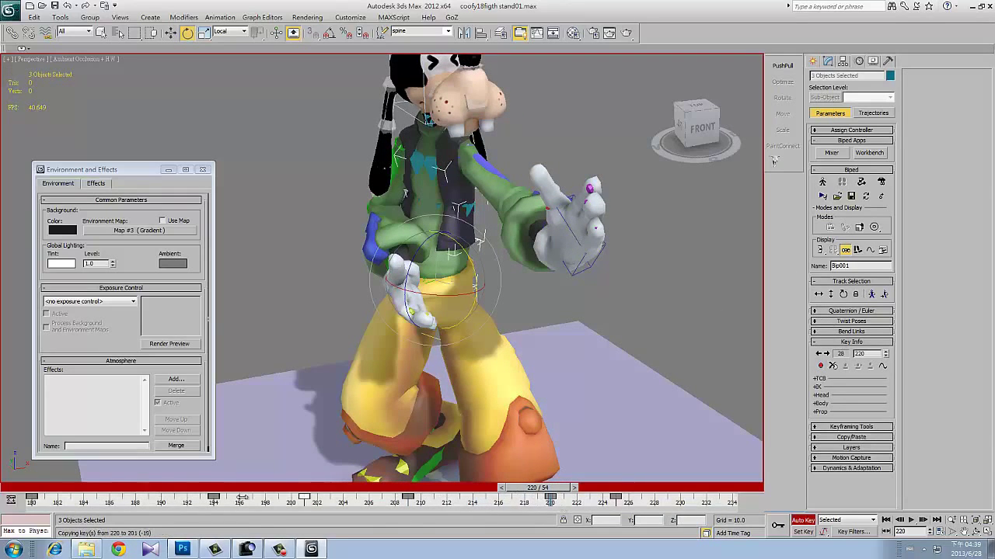
pyautogui.keyDown('ctrl'); pyautogui.keyDown('alt'); pyautogui.moveTo(236, 504); pyautogui.dragTo(553, 509, button='right'); pyautogui.keyUp('alt'); pyautogui.keyUp('ctrl')
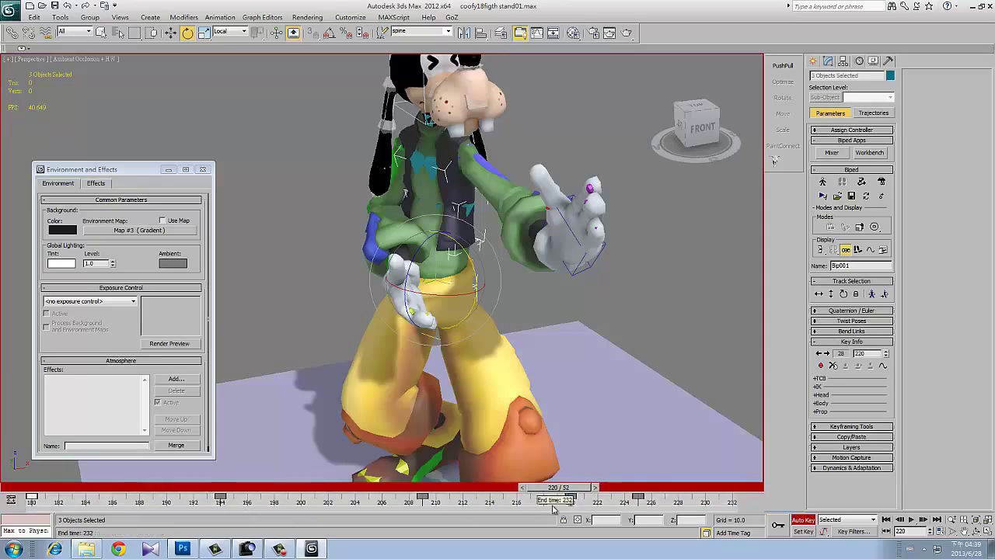
pyautogui.press('/')
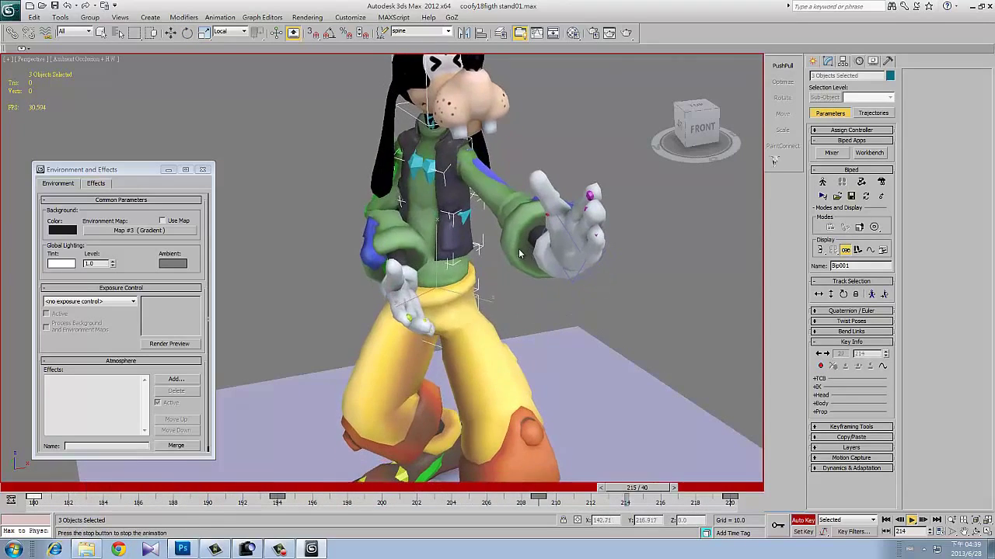
pyautogui.keyDown('alt'); pyautogui.moveTo(543, 310); pyautogui.dragTo(555, 254, button='middle'); pyautogui.keyUp('alt')
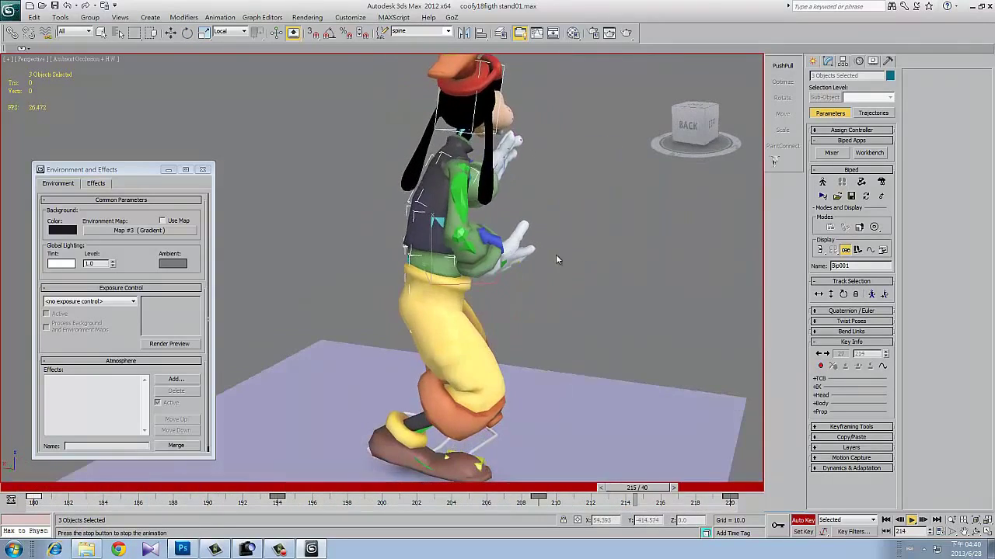
pyautogui.moveTo(340, 494); pyautogui.dragTo(531, 498)
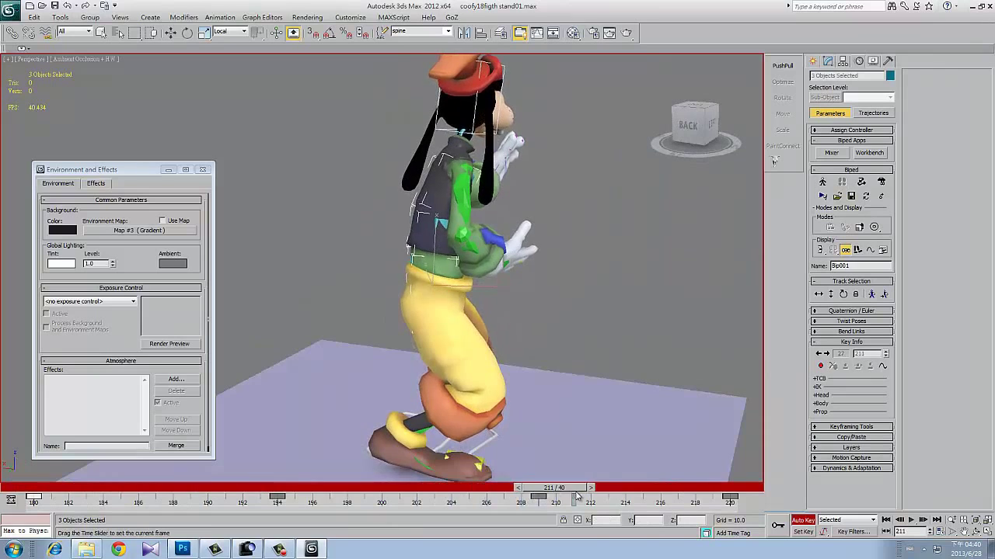
pyautogui.keyDown('alt'); pyautogui.moveTo(568, 373); pyautogui.dragTo(467, 233, button='middle'); pyautogui.keyUp('alt')
pyautogui.click(439, 193)
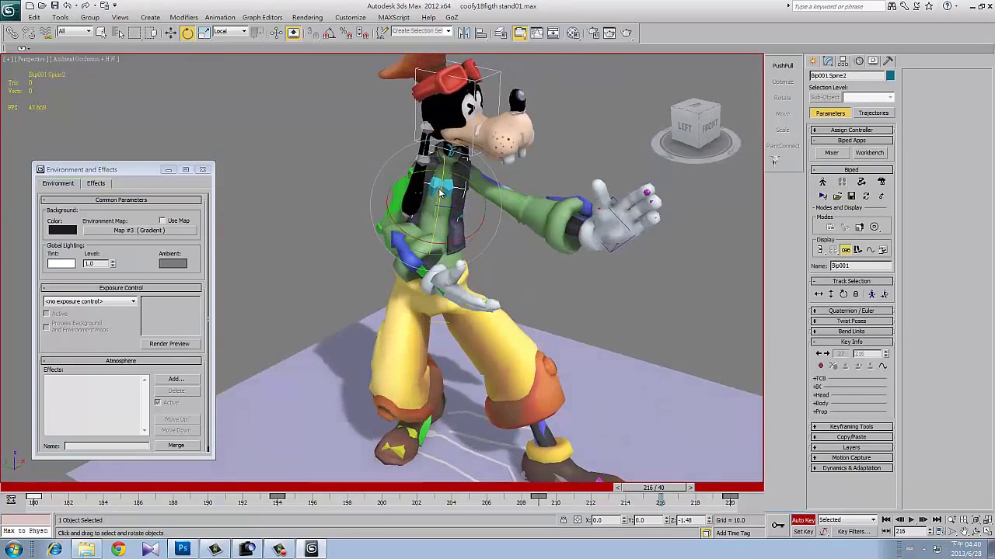
# - Shift the spine key at frame 216 to frame 218 and review the motion
pyautogui.moveTo(439, 193)
pyautogui.keyDown('alt'); pyautogui.mouseDown(button='middle')
pyautogui.moveTo(411, 219)
pyautogui.moveTo(451, 233)
pyautogui.mouseUp(button='middle'); pyautogui.keyUp('alt')
pyautogui.click(412, 219)
pyautogui.moveTo(654, 488)
pyautogui.mouseDown()
pyautogui.moveTo(591, 470)
pyautogui.moveTo(723, 487)
pyautogui.mouseUp()
pyautogui.press('e')
pyautogui.moveTo(660, 497); pyautogui.dragTo(729, 502)
pyautogui.moveTo(676, 485); pyautogui.dragTo(738, 457)
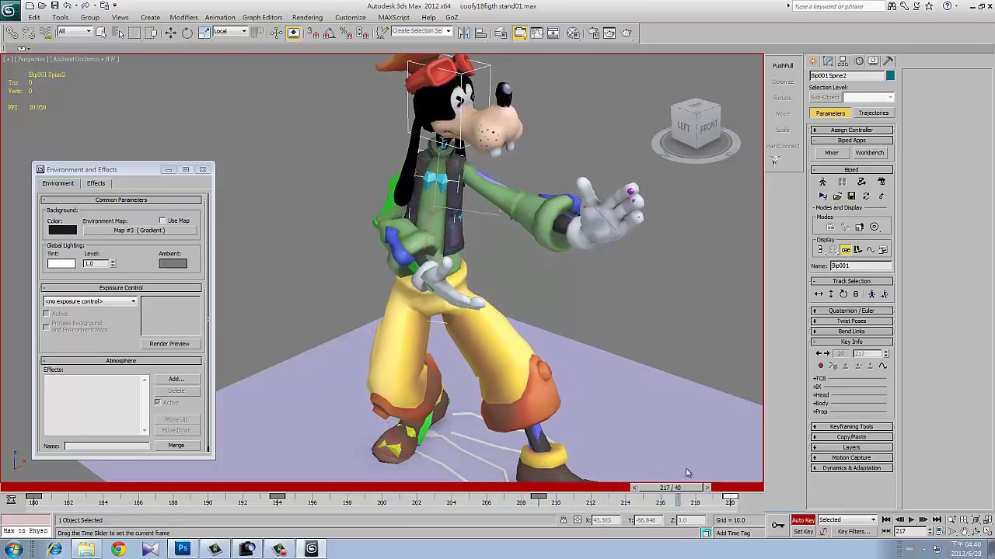
# - Move the frame 180 key to 183, tilt Bip001 Spine1 slightly at frame 194, and replay
pyautogui.moveTo(33, 501); pyautogui.dragTo(91, 503)
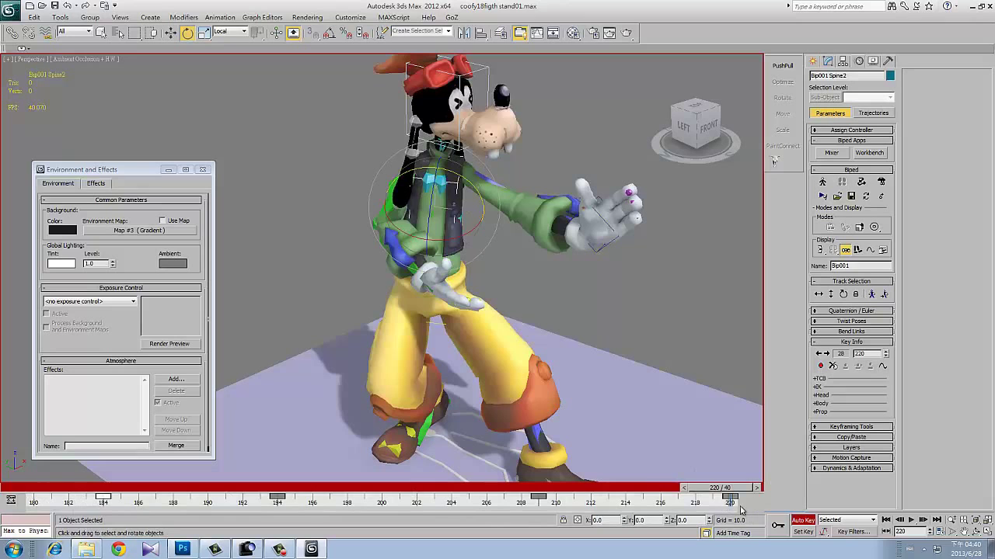
pyautogui.rightClick(95, 502)
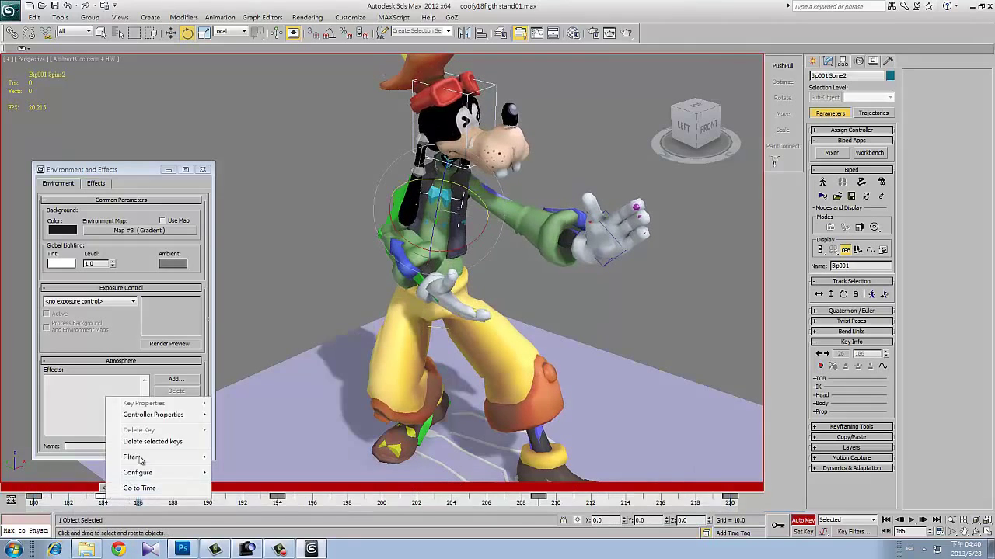
pyautogui.click(132, 485)
pyautogui.moveTo(48, 488); pyautogui.dragTo(272, 487)
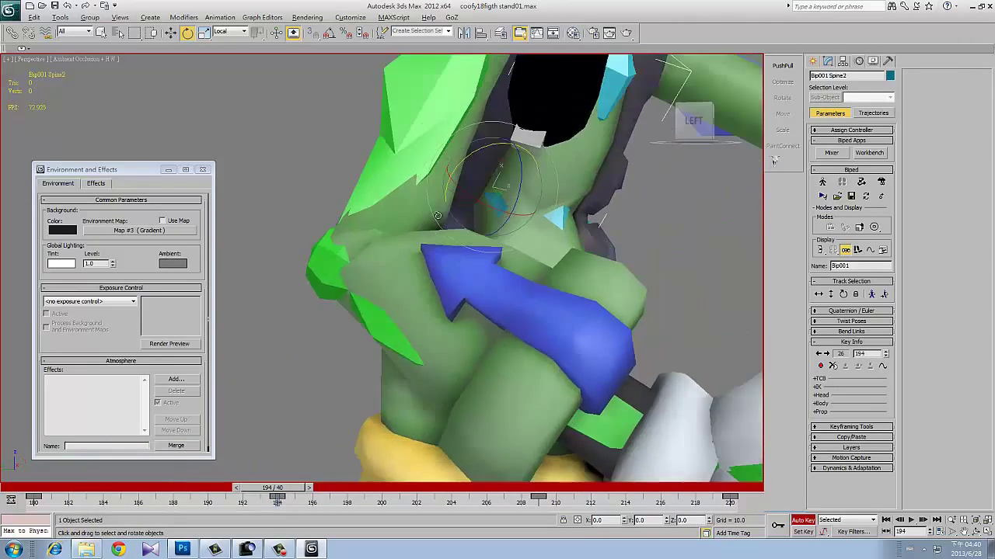
pyautogui.press('e')
pyautogui.moveTo(440, 211); pyautogui.dragTo(446, 245)
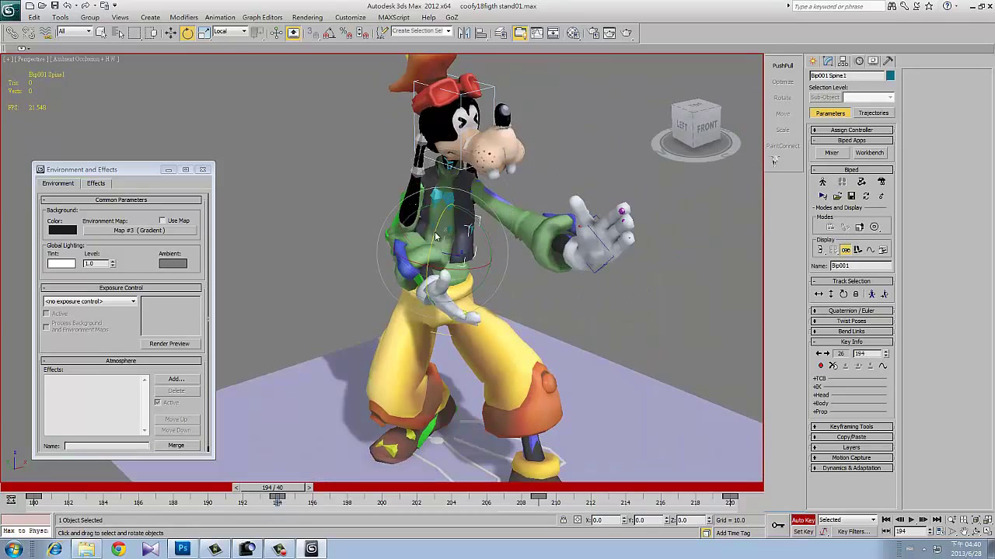
pyautogui.click(444, 204)
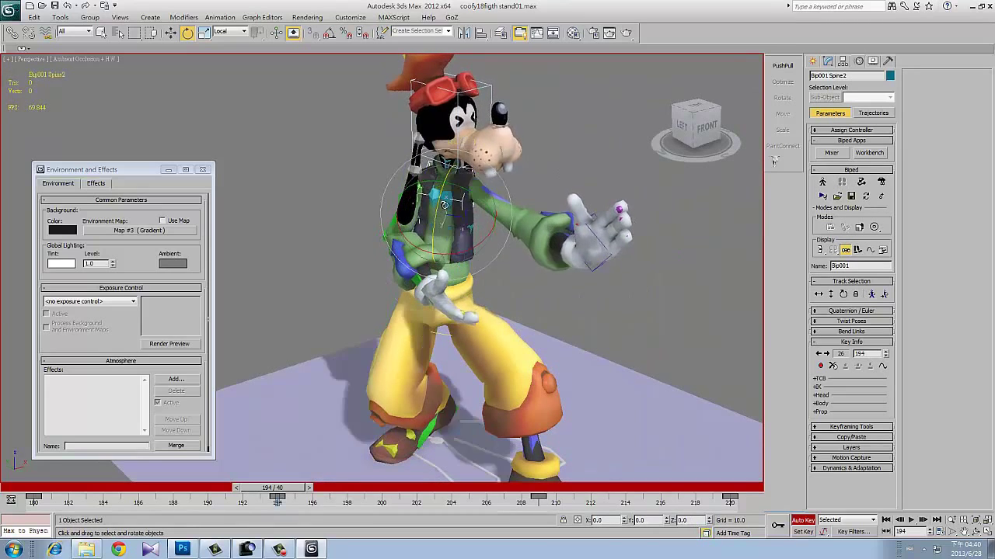
pyautogui.press('/')
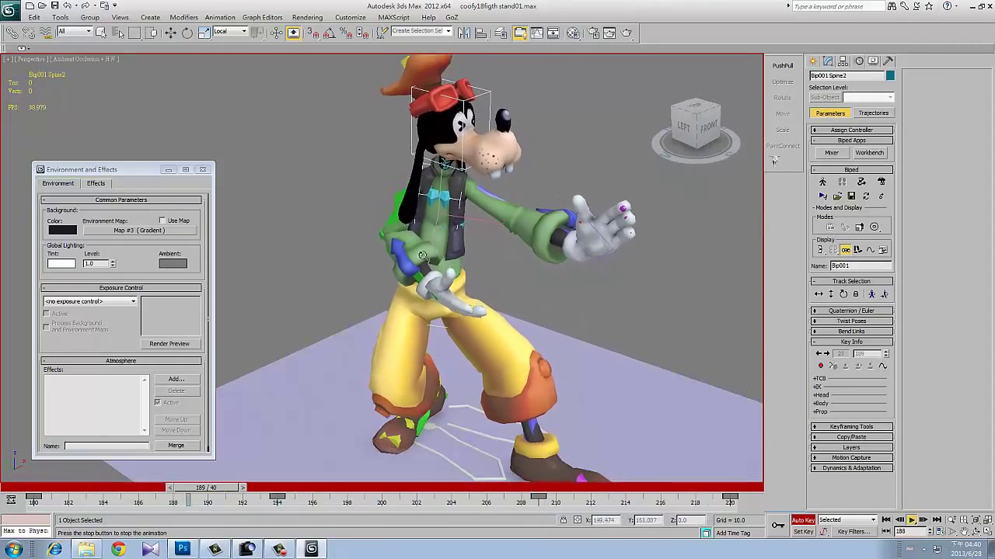
# - Viewing from the right side, rotate Bip001 Spine2 slightly to the right at frame 220
pyautogui.press('/')
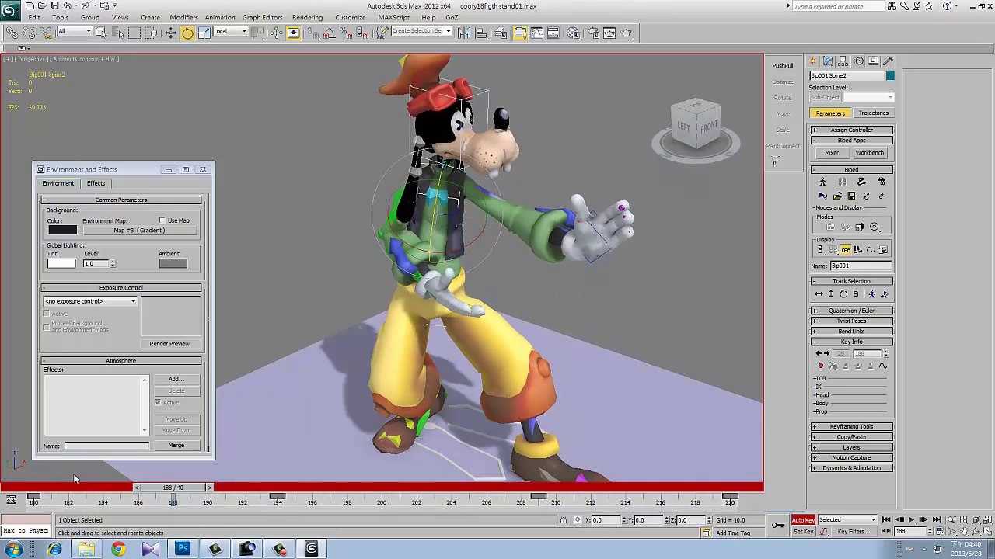
pyautogui.press('/')
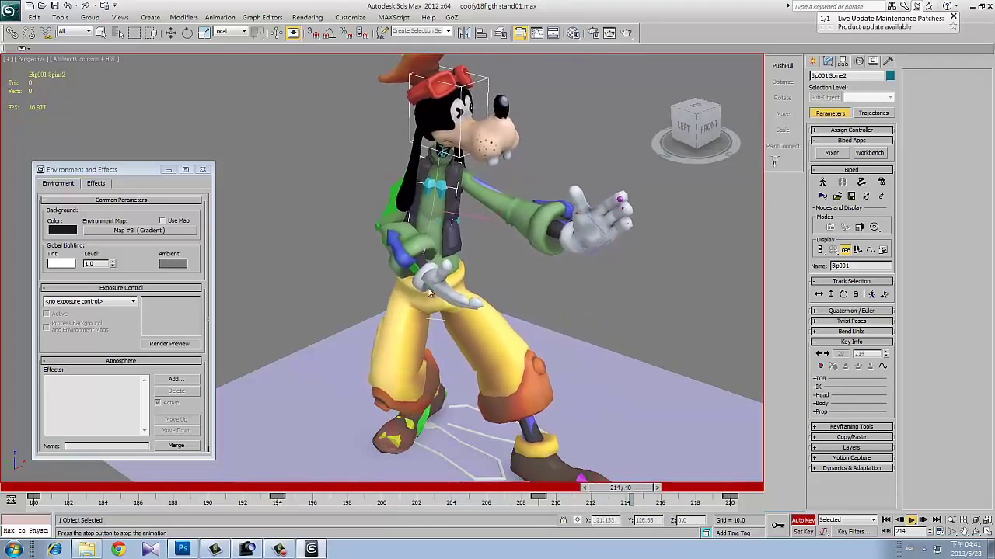
pyautogui.keyDown('alt'); pyautogui.moveTo(428, 292); pyautogui.dragTo(342, 275, button='middle'); pyautogui.keyUp('alt')
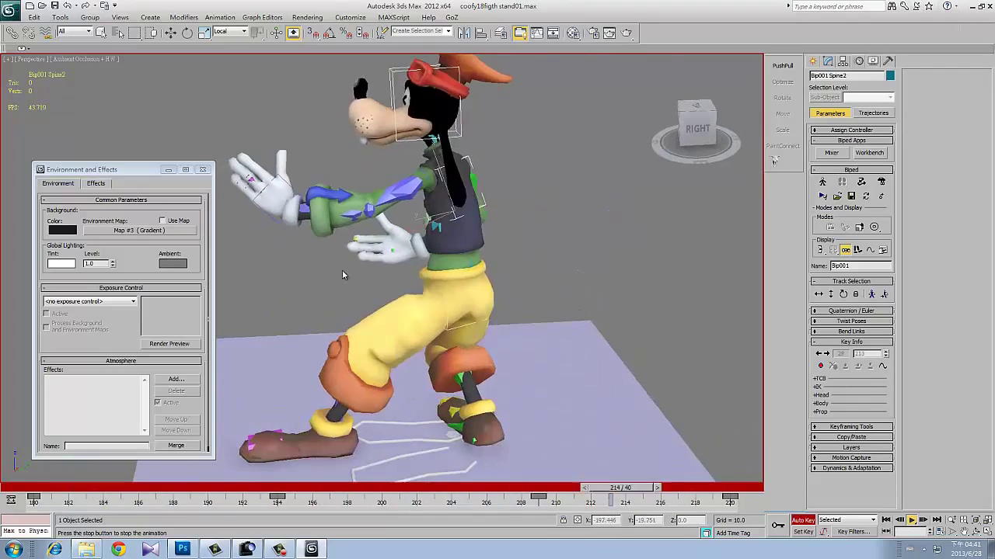
pyautogui.press('e')
pyautogui.click(273, 491)
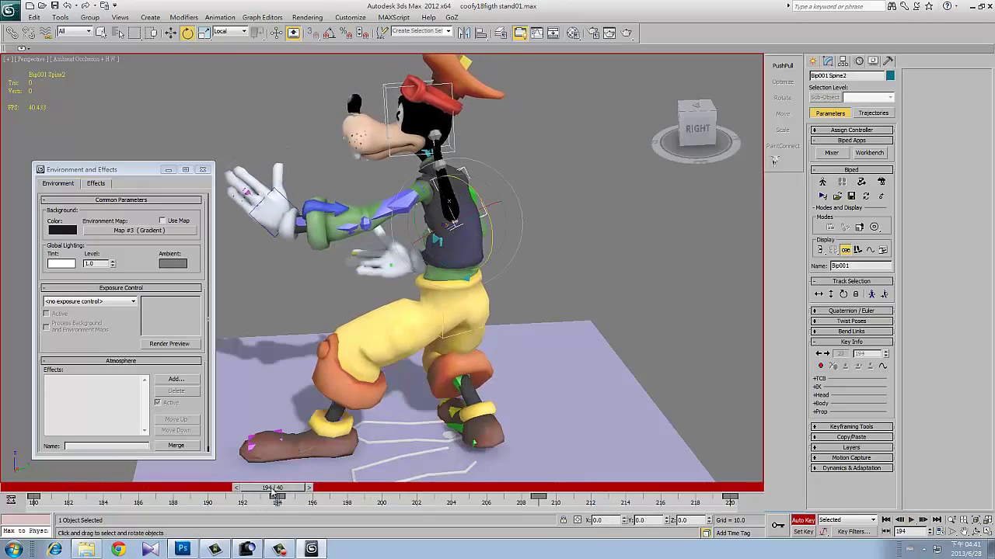
pyautogui.moveTo(274, 492); pyautogui.dragTo(749, 462)
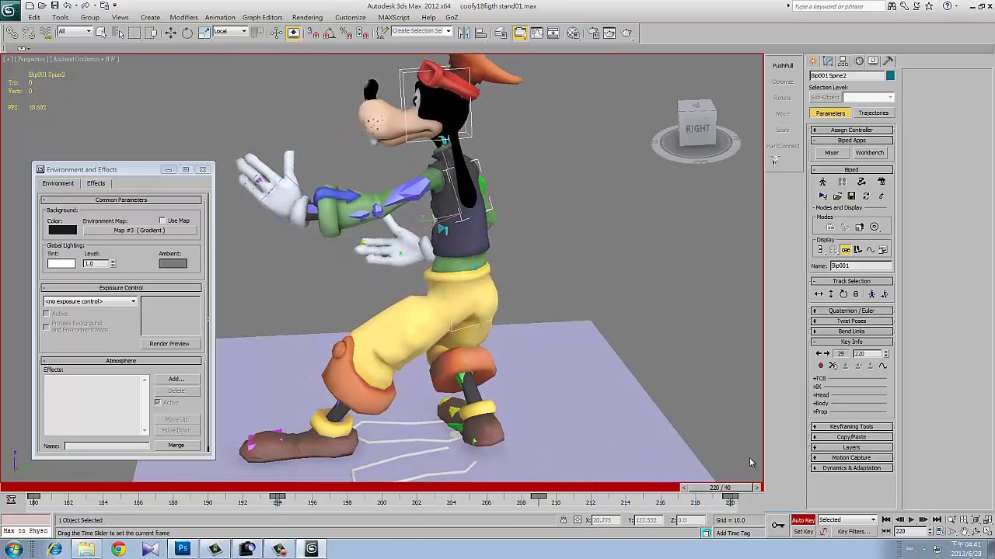
pyautogui.press('e')
pyautogui.moveTo(434, 185); pyautogui.dragTo(532, 347)
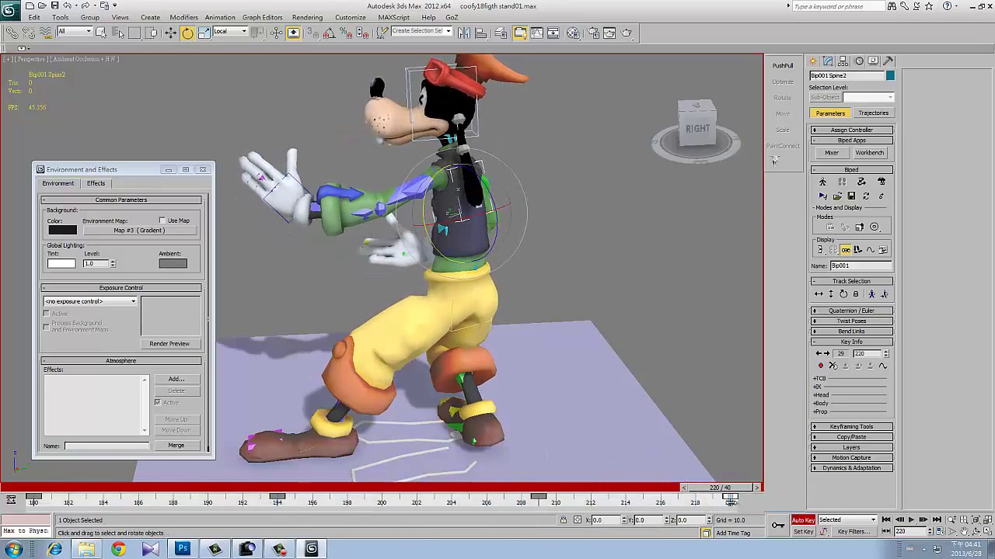
# - Lean the upper body 5.2 degrees at frame 184 and replay the loop
pyautogui.moveTo(37, 482); pyautogui.dragTo(115, 491)
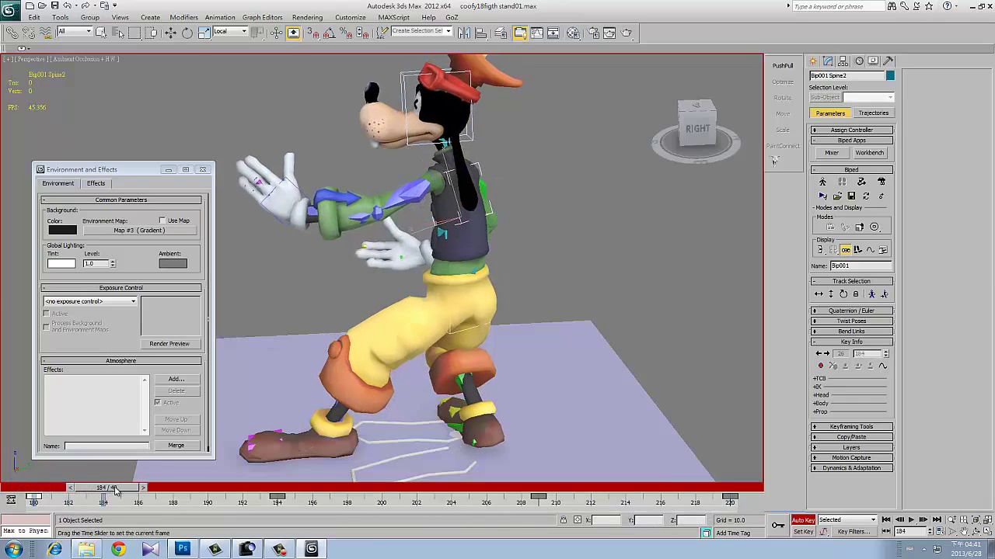
pyautogui.moveTo(436, 181); pyautogui.dragTo(437, 183)
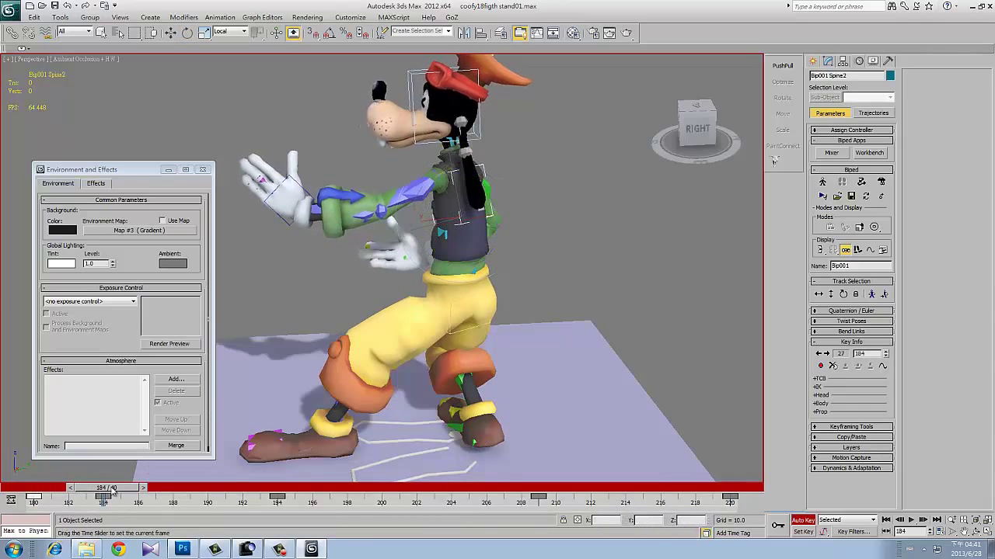
pyautogui.moveTo(113, 489); pyautogui.dragTo(347, 498)
pyautogui.press('e')
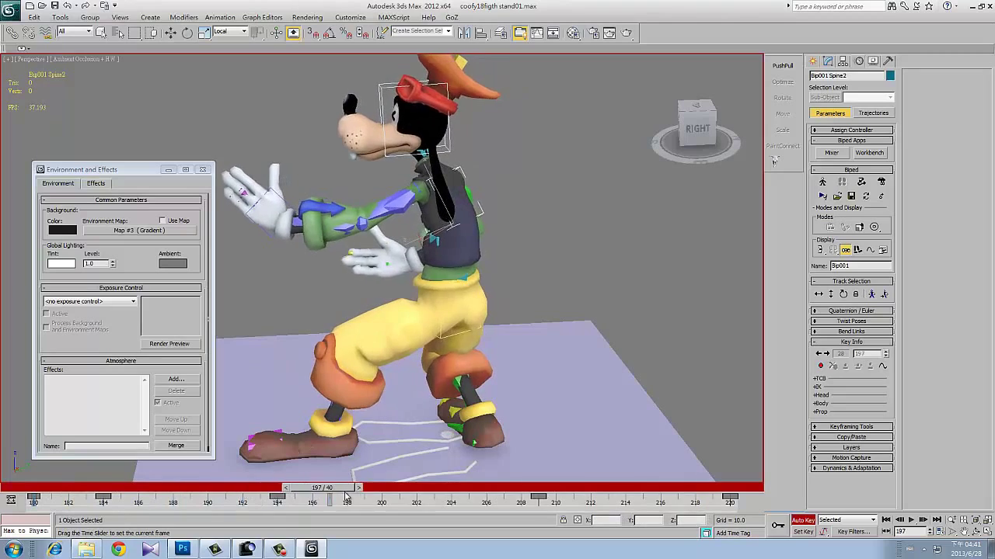
pyautogui.press('/')
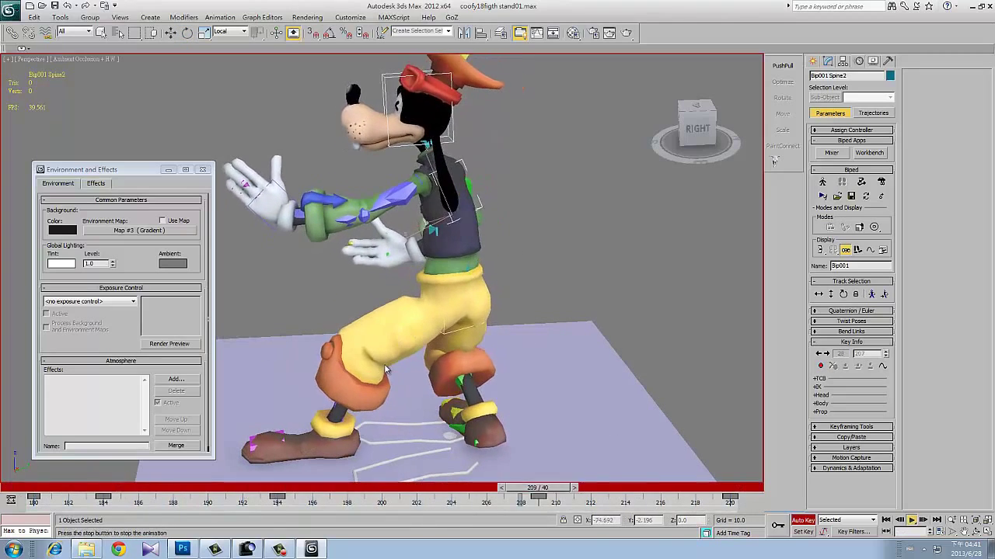
pyautogui.click(35, 489)
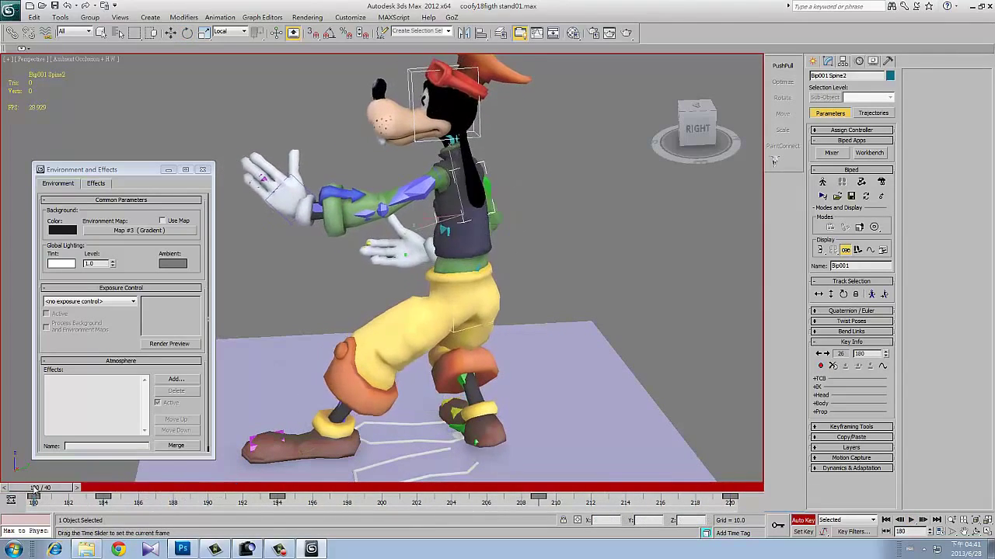
pyautogui.moveTo(35, 490); pyautogui.dragTo(422, 488)
pyautogui.press('e')
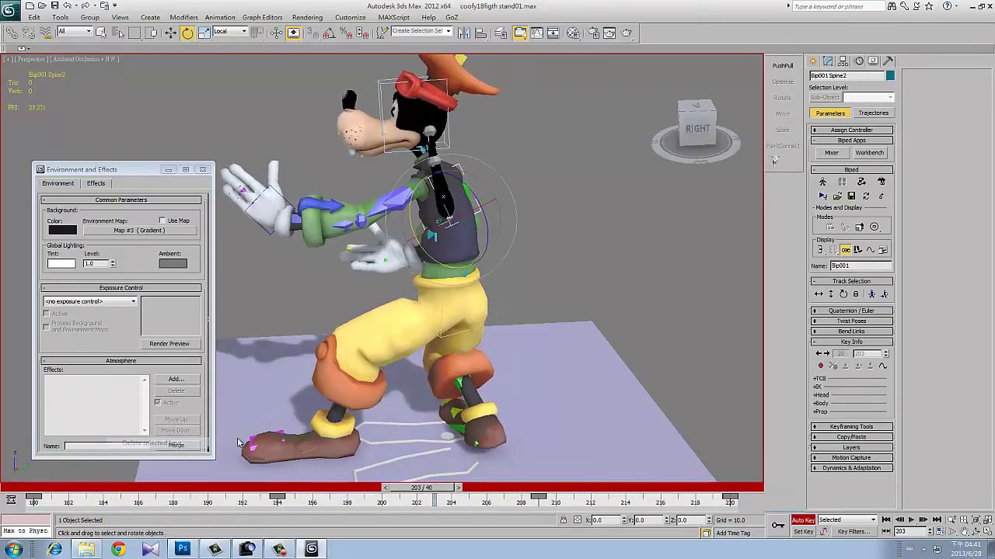
pyautogui.press('/')
pyautogui.moveTo(435, 256)
pyautogui.keyDown('alt'); pyautogui.mouseDown(button='middle')
pyautogui.moveTo(506, 254)
pyautogui.moveTo(463, 296)
pyautogui.moveTo(520, 248)
pyautogui.moveTo(494, 242)
pyautogui.moveTo(436, 276)
pyautogui.mouseUp(button='middle'); pyautogui.keyUp('alt')
# - Replay the idle loop, switching the left hand between Move and Rotate
pyautogui.press('/')
pyautogui.press('w')
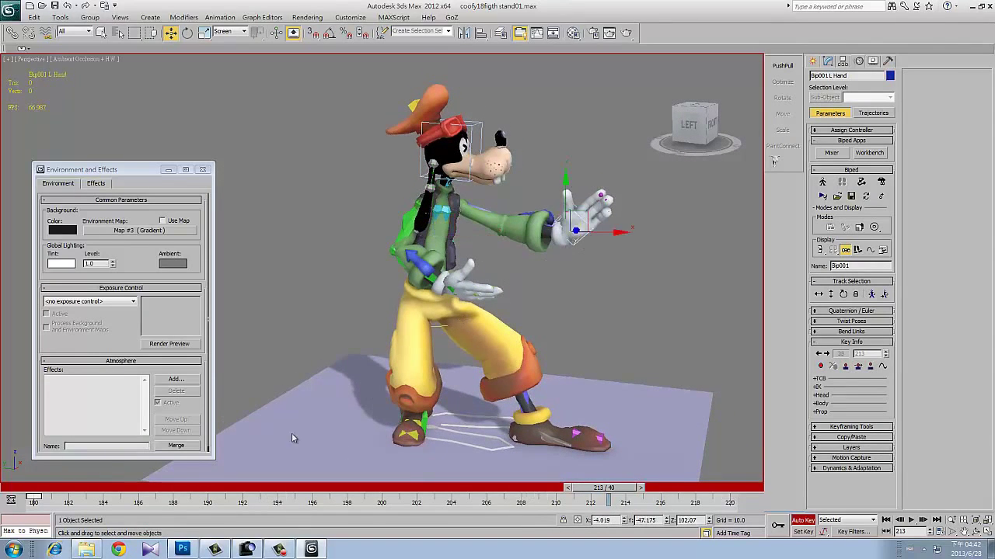
pyautogui.press('/')
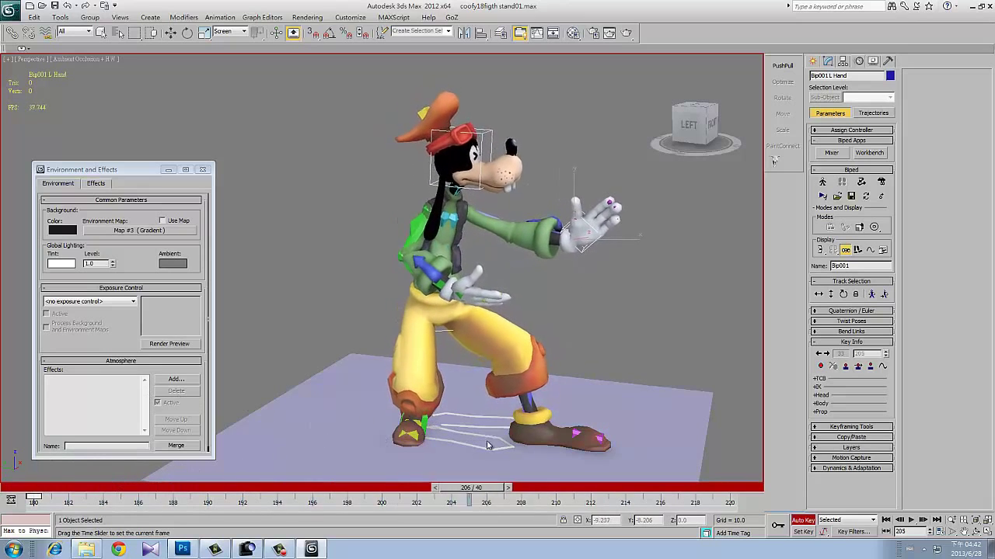
pyautogui.press('e')
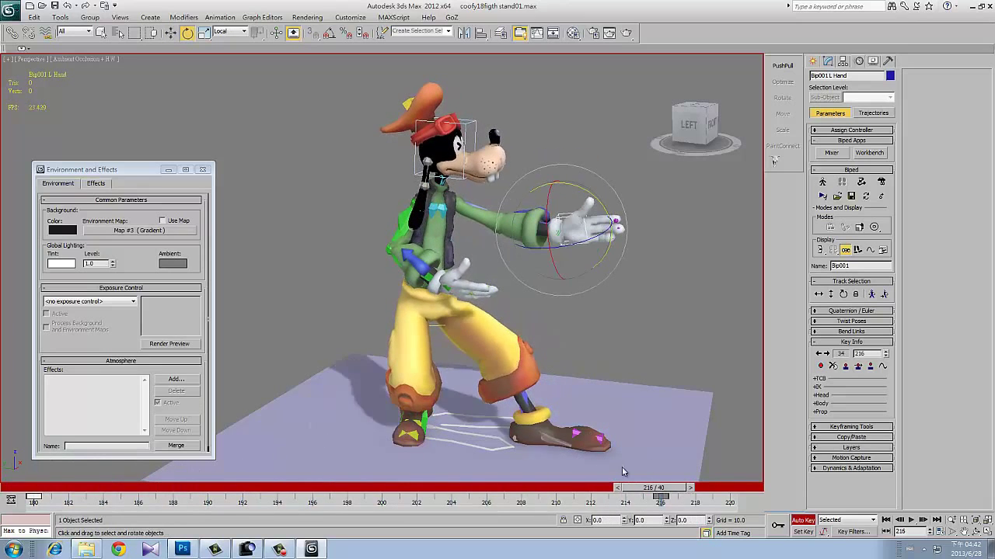
pyautogui.press('/')
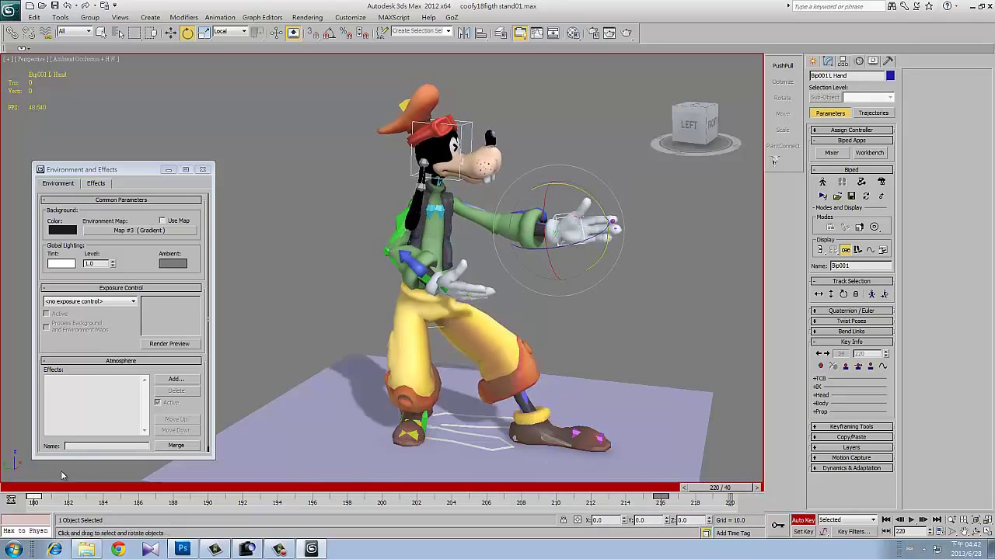
# - Nudge the left hand down-left at frame 192 and up-left at frame 220
pyautogui.press('/')
pyautogui.moveTo(586, 206); pyautogui.dragTo(580, 220)
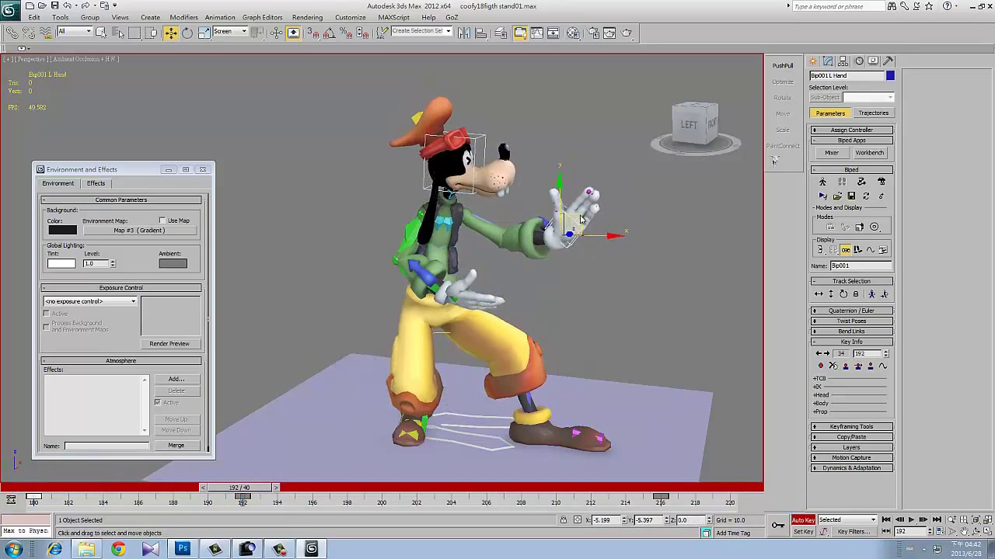
pyautogui.moveTo(201, 488); pyautogui.dragTo(718, 488)
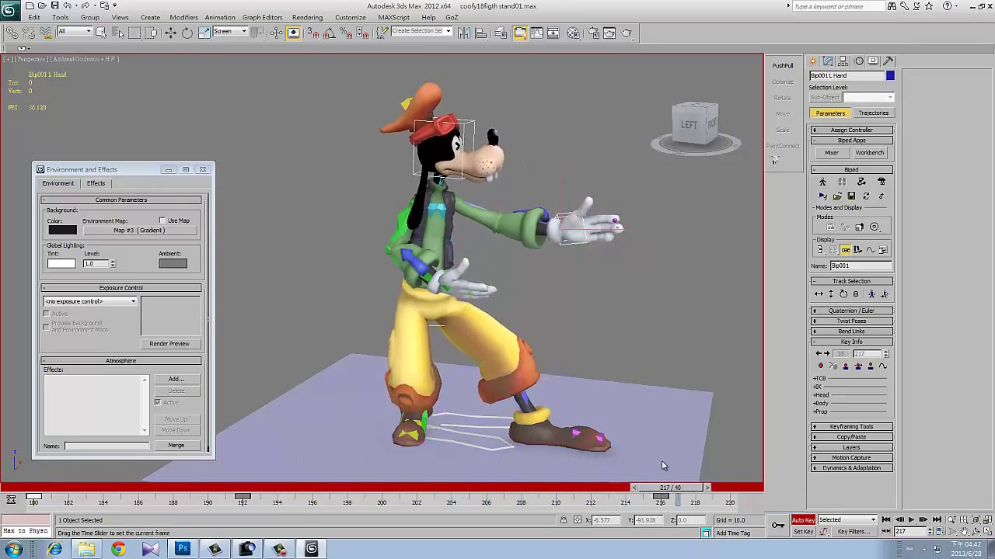
pyautogui.moveTo(597, 228); pyautogui.dragTo(576, 217)
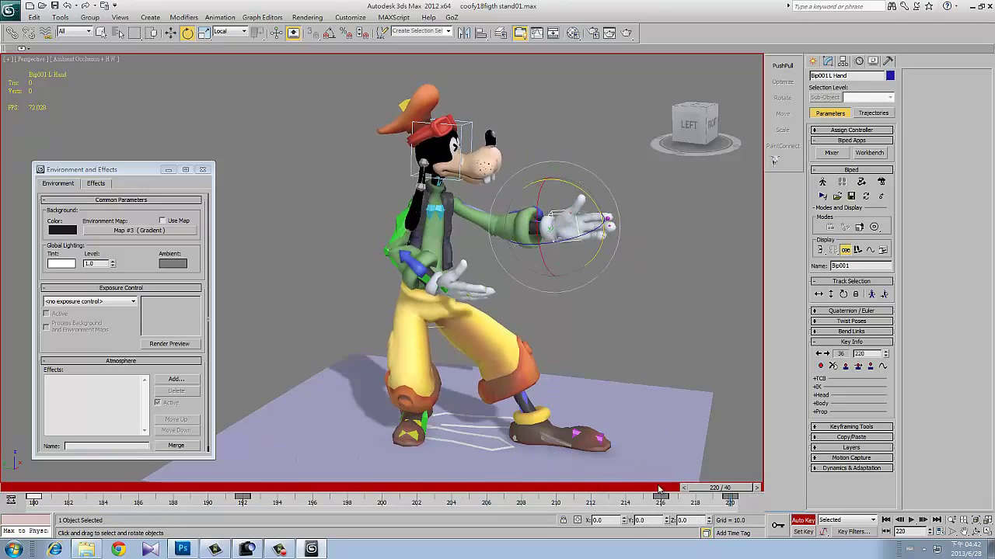
pyautogui.moveTo(659, 490); pyautogui.dragTo(729, 498)
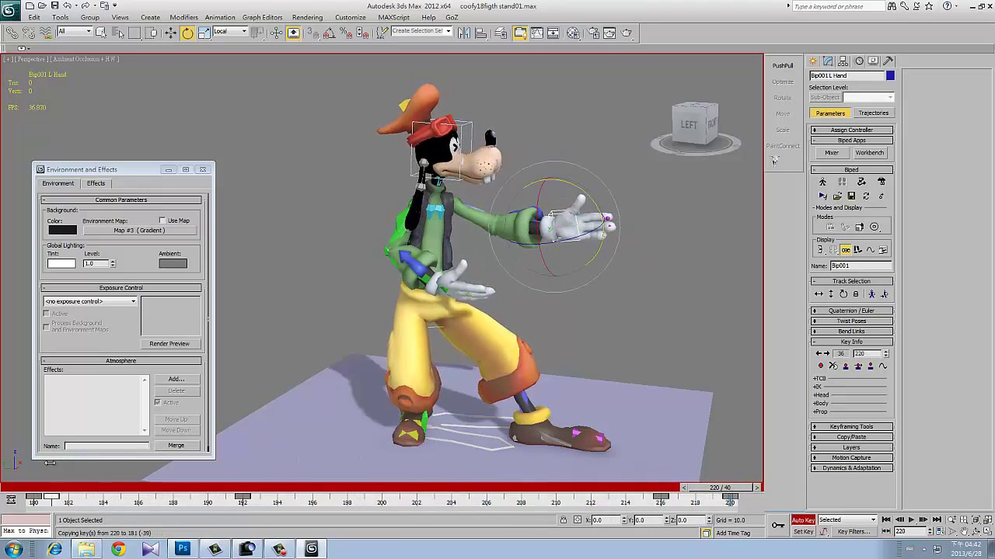
# - Copy the frame 220 left-hand key to the start of the loop
pyautogui.moveTo(49, 497)
pyautogui.mouseDown()
pyautogui.moveTo(34, 498)
pyautogui.moveTo(774, 476)
pyautogui.mouseUp()
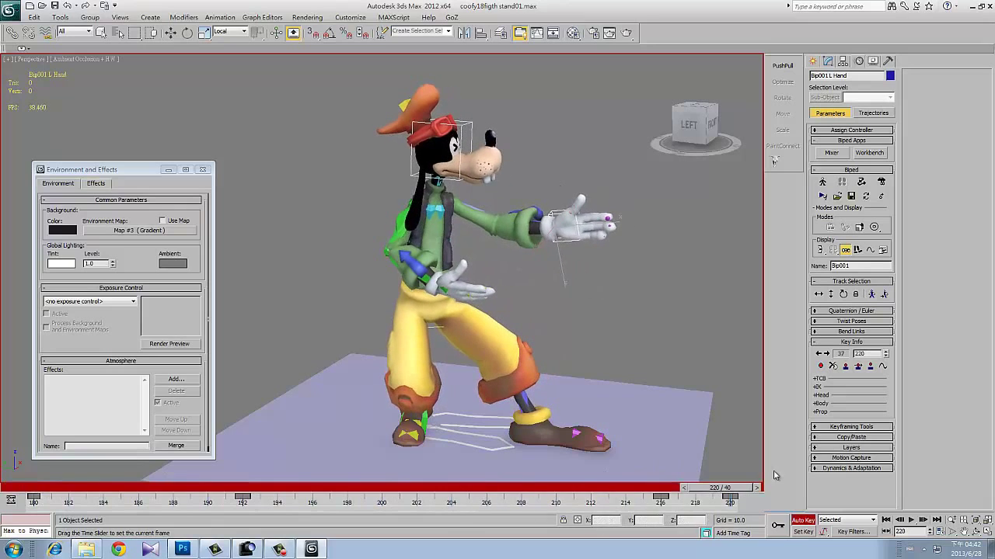
pyautogui.moveTo(688, 491); pyautogui.dragTo(688, 491)
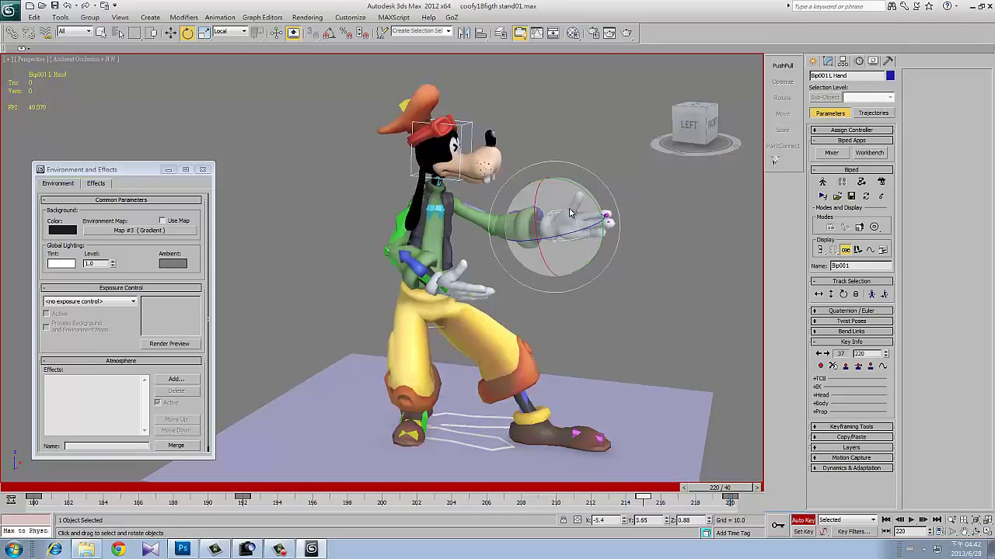
pyautogui.press('w')
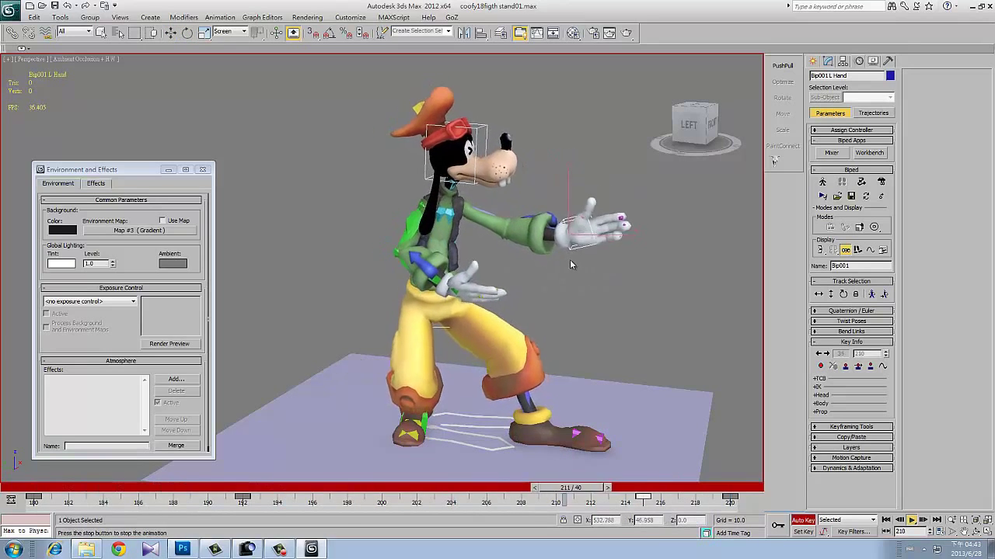
# - Review the loop from front and side views, stopping near frame 201 with Rotate active
pyautogui.press('/')
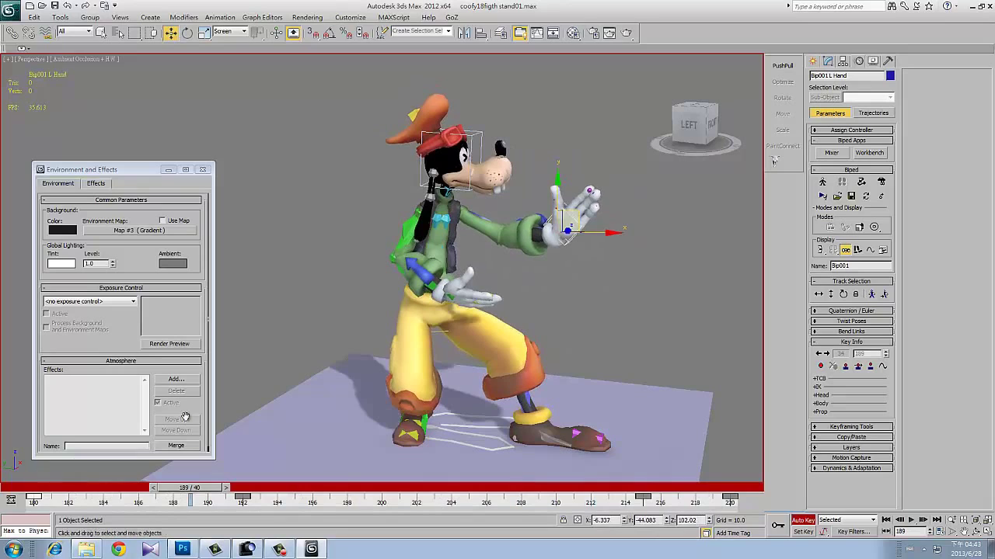
pyautogui.press('/')
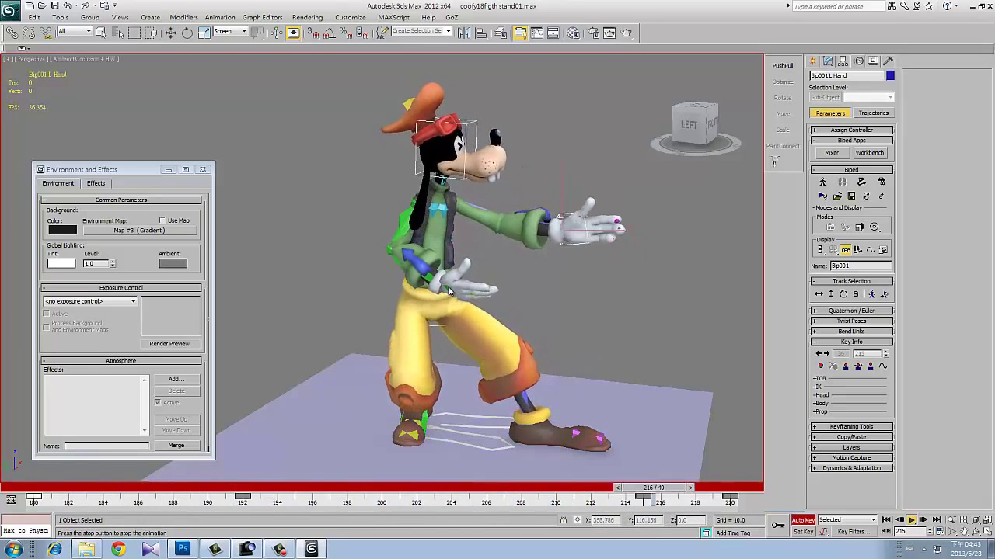
pyautogui.keyDown('alt'); pyautogui.moveTo(637, 285); pyautogui.dragTo(474, 258, button='middle'); pyautogui.keyUp('alt')
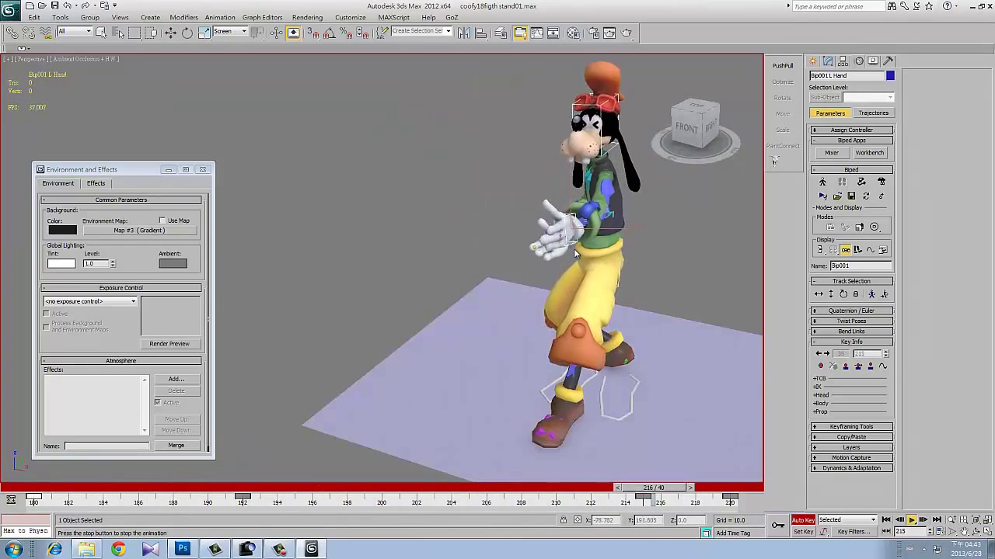
pyautogui.keyDown('alt'); pyautogui.moveTo(573, 248); pyautogui.dragTo(536, 251, button='middle'); pyautogui.keyUp('alt')
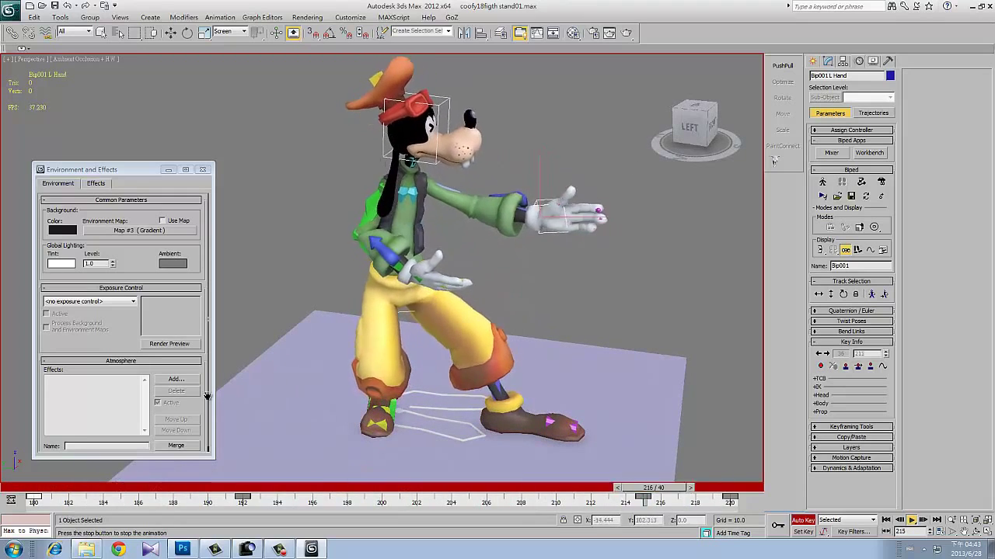
pyautogui.press('/')
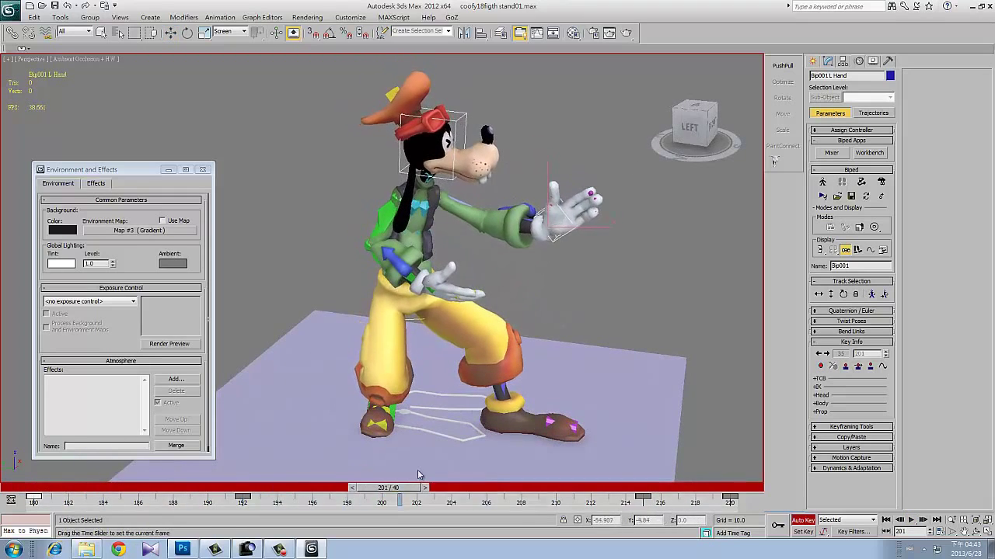
pyautogui.press('.')
# - Rotate the left hand into a new pose at frame 187
pyautogui.press('e')
pyautogui.click(242, 496)
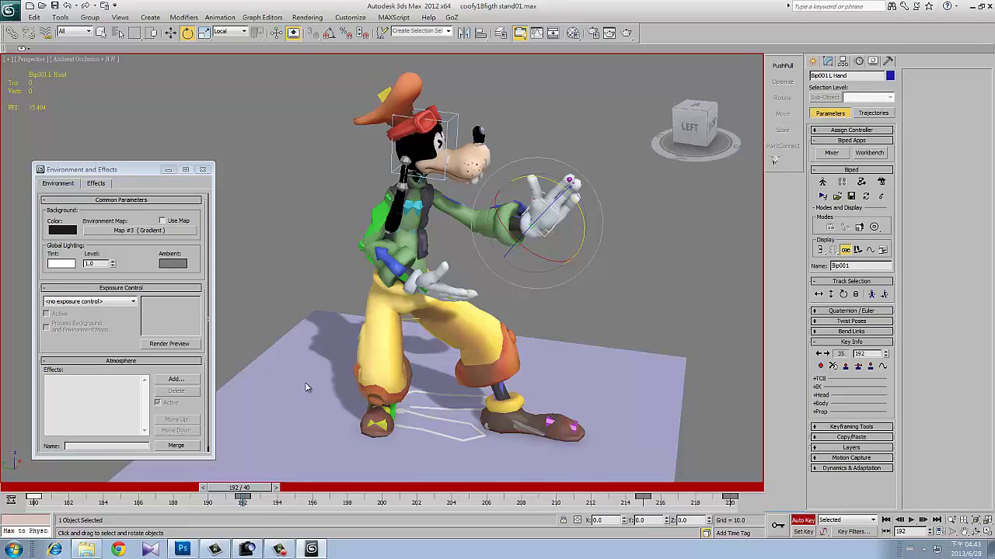
pyautogui.moveTo(91, 487); pyautogui.dragTo(157, 487)
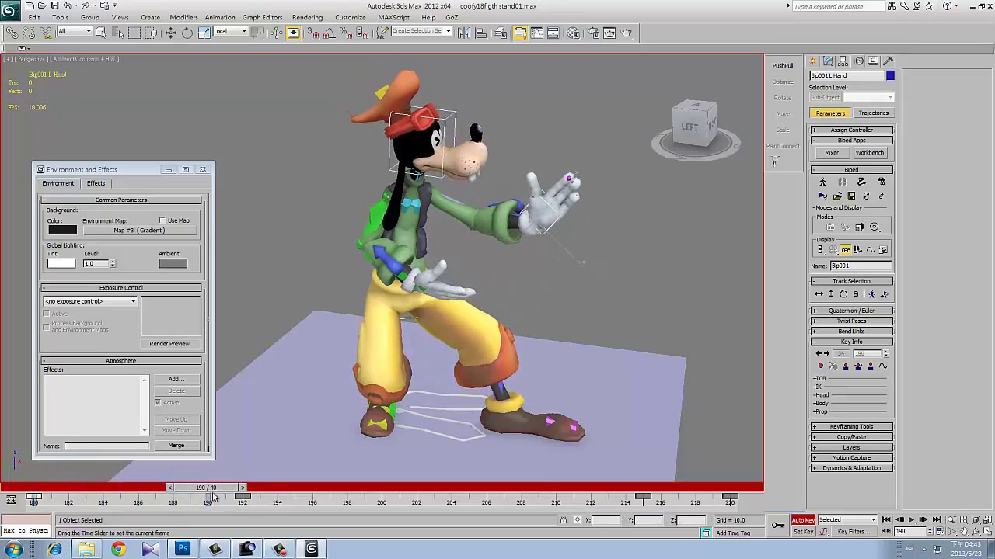
pyautogui.keyDown('alt'); pyautogui.moveTo(466, 310); pyautogui.dragTo(512, 263, button='middle'); pyautogui.keyUp('alt')
pyautogui.moveTo(512, 262); pyautogui.dragTo(236, 441)
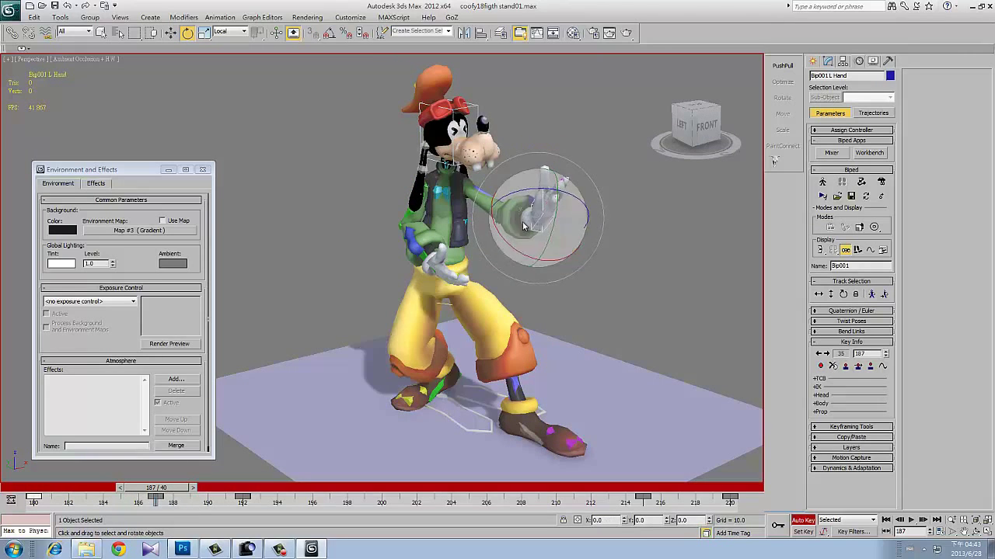
# - Play back and expand the biped Layers rollout, then return to frame 180
pyautogui.rightClick(185, 490)
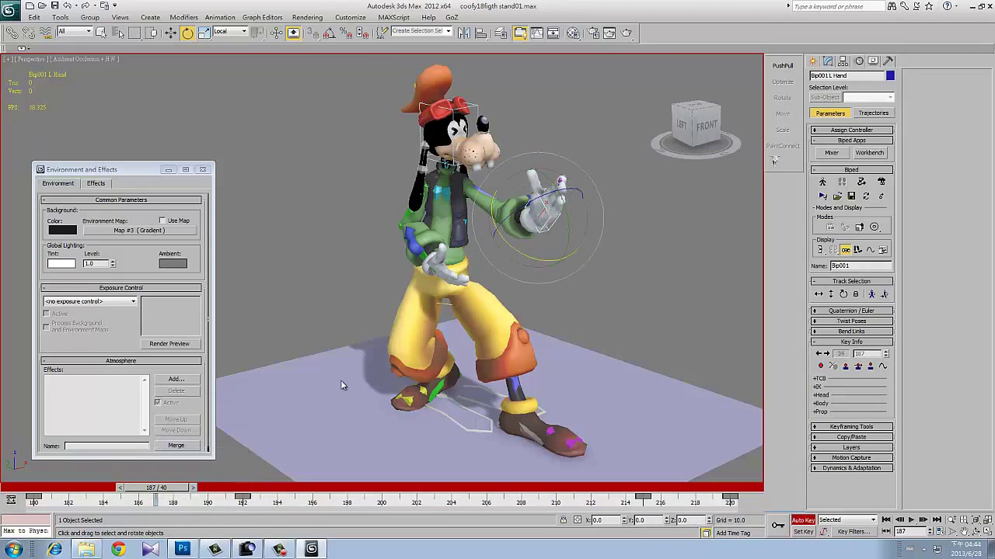
pyautogui.press('/')
pyautogui.press('/')
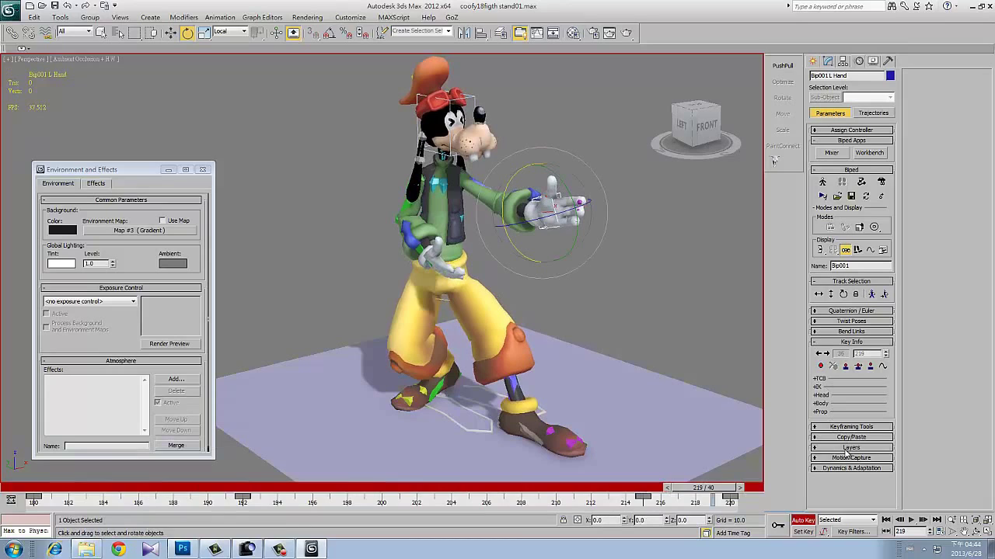
pyautogui.click(850, 448)
pyautogui.moveTo(118, 493); pyautogui.dragTo(27, 475)
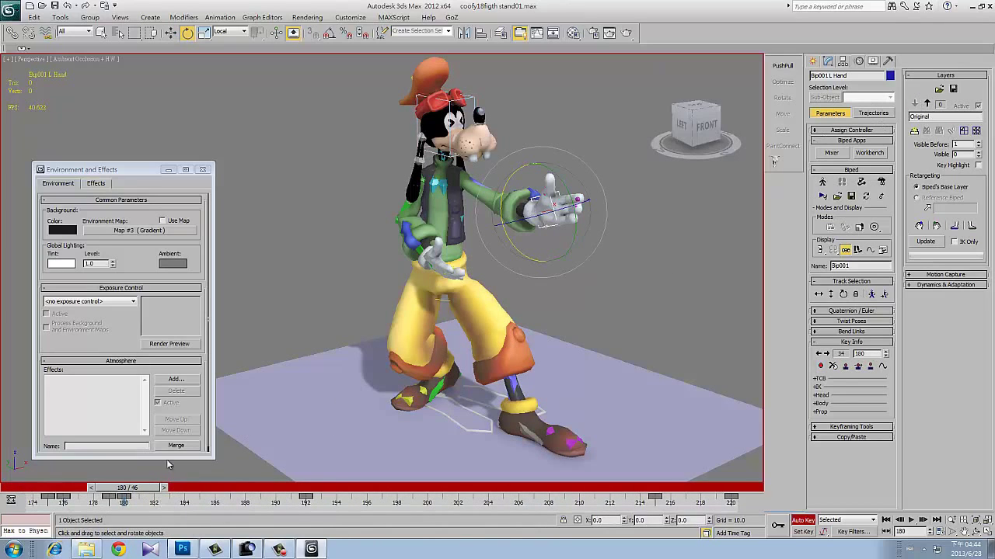
# - Play Layer 1 from frame 180 and stop at frame 194 with Rotate active
pyautogui.press(',')
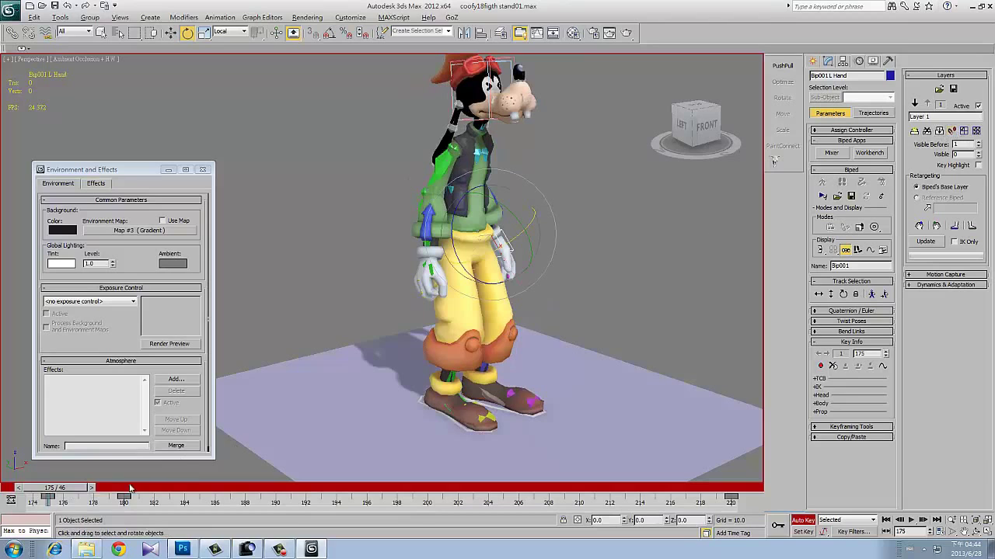
pyautogui.moveTo(48, 491)
pyautogui.mouseDown()
pyautogui.moveTo(125, 495)
pyautogui.moveTo(110, 494)
pyautogui.mouseUp()
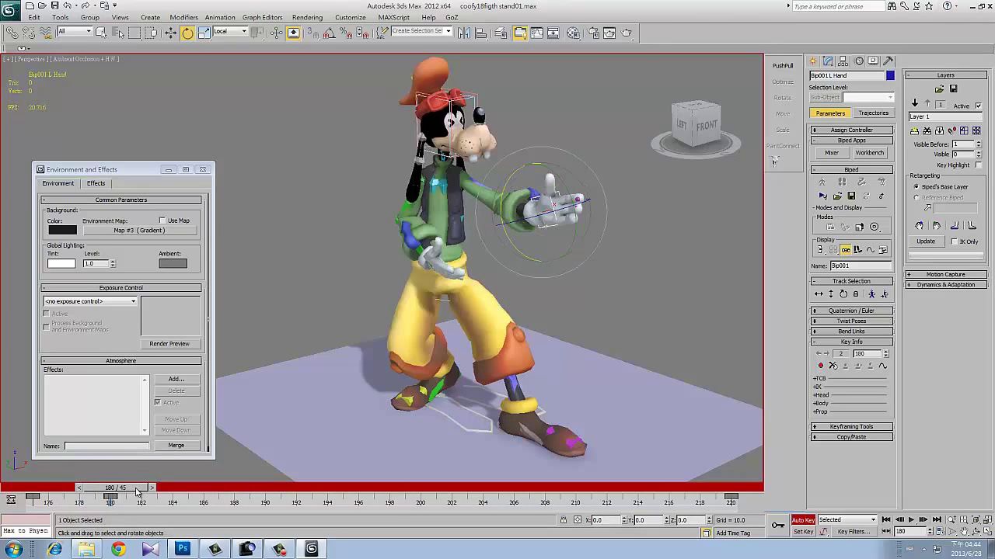
pyautogui.press('/')
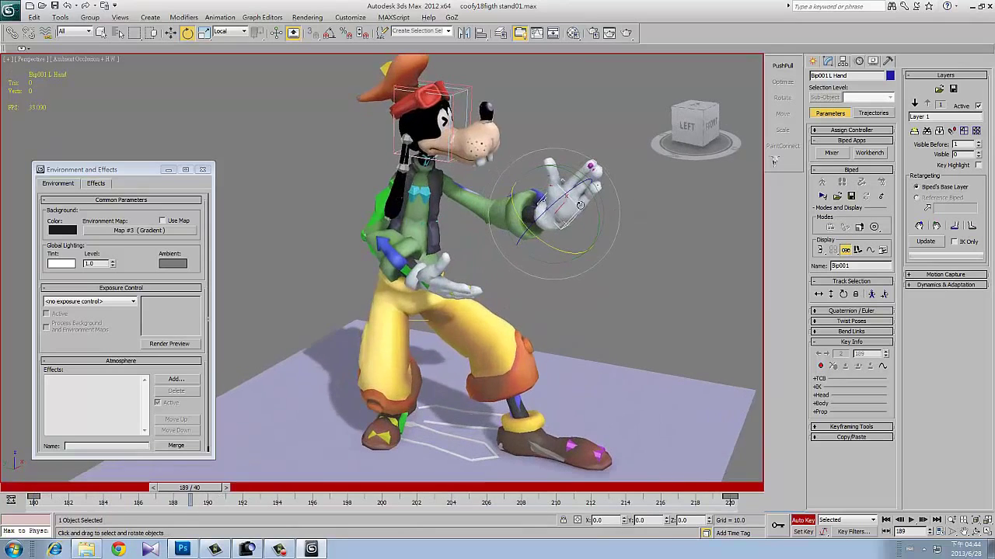
pyautogui.press('/')
pyautogui.press('e')
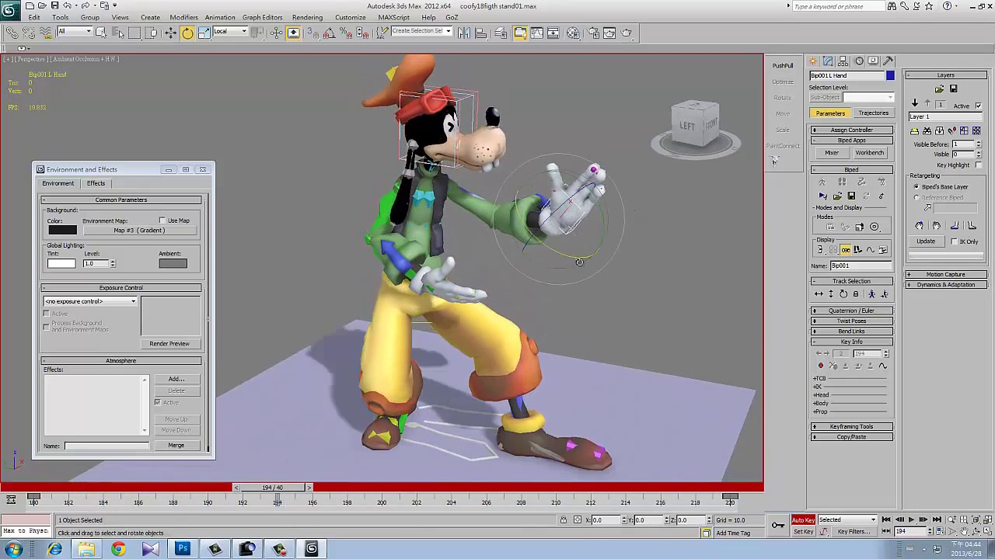
# - Check the hand from front and side between frames 187 and 200, settling on frame 188
pyautogui.keyDown('alt'); pyautogui.moveTo(584, 267); pyautogui.dragTo(503, 206, button='middle'); pyautogui.keyUp('alt')
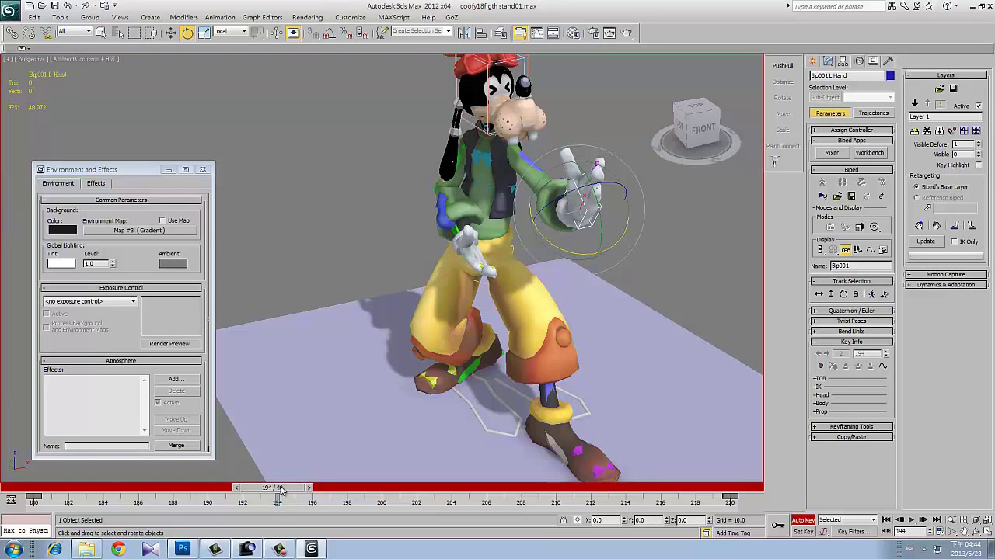
pyautogui.moveTo(281, 488); pyautogui.dragTo(372, 488)
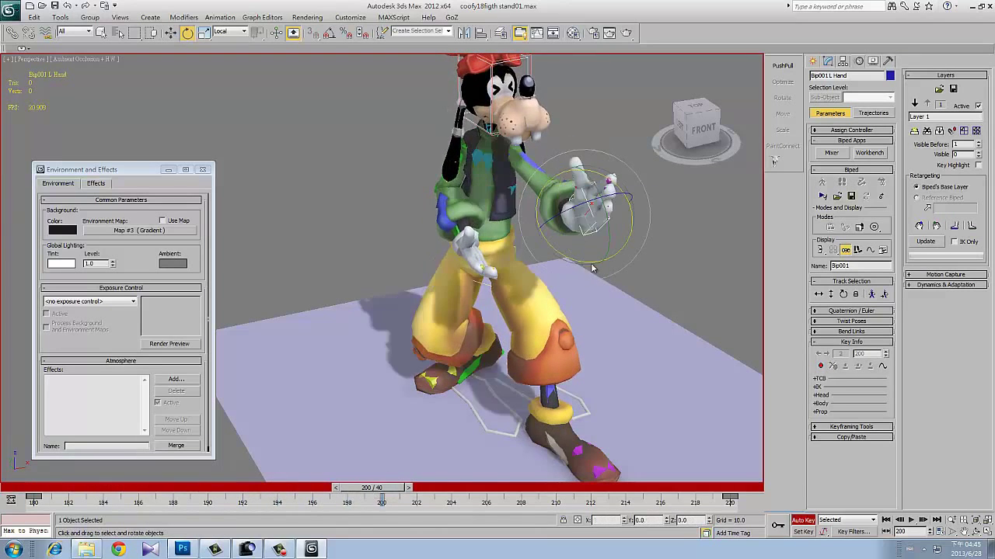
pyautogui.keyDown('alt'); pyautogui.moveTo(604, 239); pyautogui.dragTo(536, 241, button='middle'); pyautogui.keyUp('alt')
pyautogui.moveTo(371, 488)
pyautogui.mouseDown()
pyautogui.moveTo(155, 488)
pyautogui.moveTo(629, 439)
pyautogui.mouseUp()
pyautogui.press('.')
pyautogui.press('e')
# - Rotate the left hand on Layer 1 at frame 209
pyautogui.press('/')
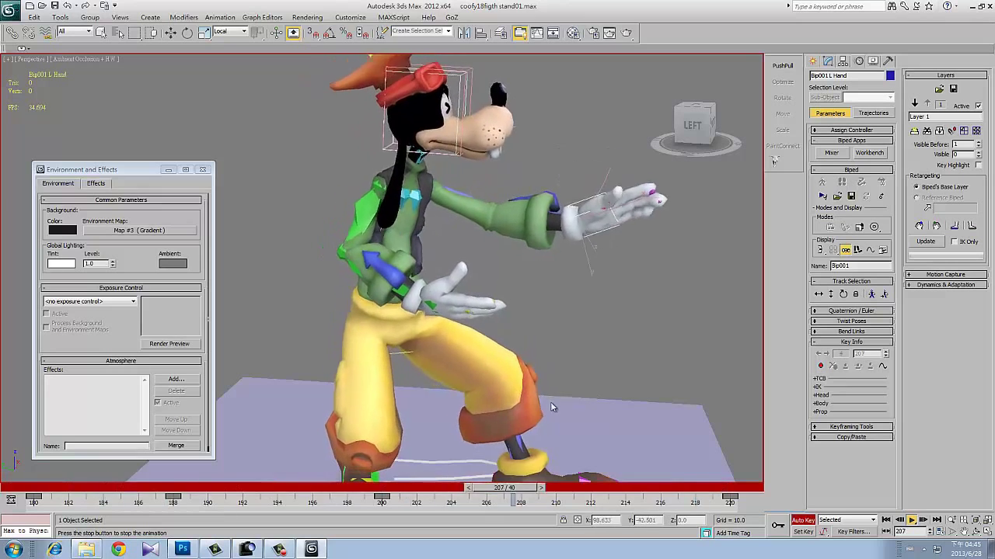
pyautogui.moveTo(533, 488); pyautogui.dragTo(555, 501)
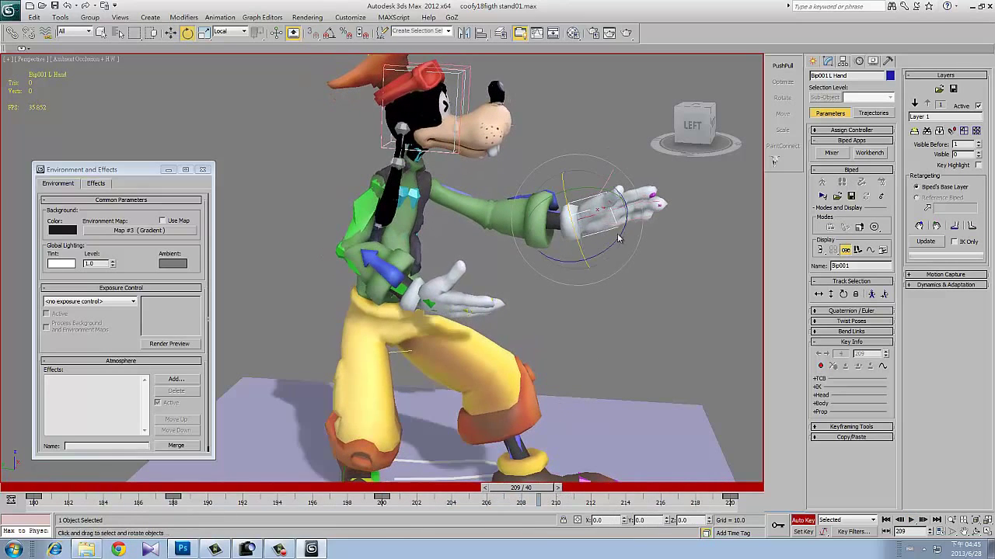
pyautogui.moveTo(620, 239); pyautogui.dragTo(592, 232)
pyautogui.press('q')
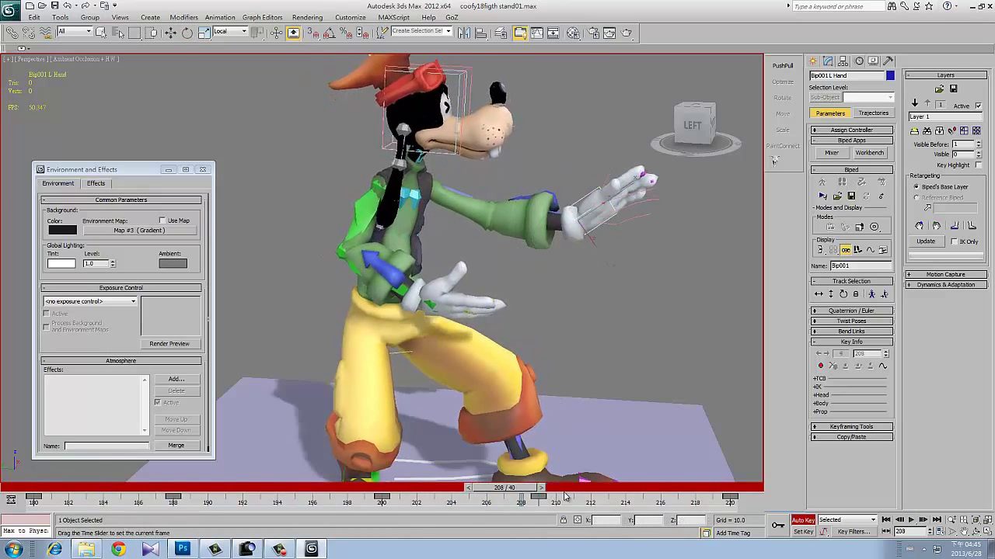
# - Rotate the left hand at frame 220, retouch it at frame 209, then replay the loop
pyautogui.moveTo(521, 488); pyautogui.dragTo(731, 509)
pyautogui.moveTo(581, 259)
pyautogui.mouseDown()
pyautogui.moveTo(598, 217)
pyautogui.moveTo(607, 245)
pyautogui.mouseUp()
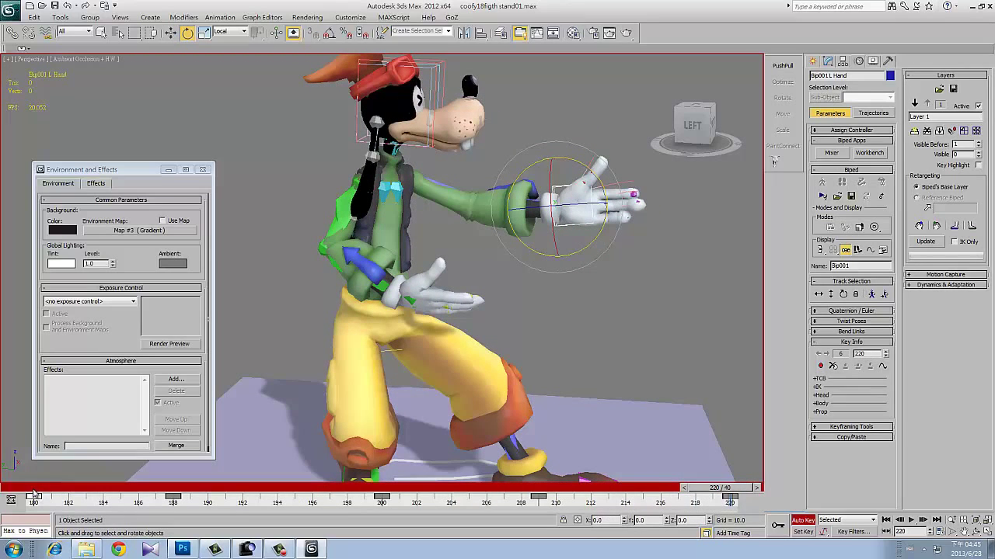
pyautogui.press('q')
pyautogui.moveTo(27, 491)
pyautogui.mouseDown()
pyautogui.moveTo(270, 439)
pyautogui.moveTo(463, 518)
pyautogui.moveTo(526, 506)
pyautogui.mouseUp()
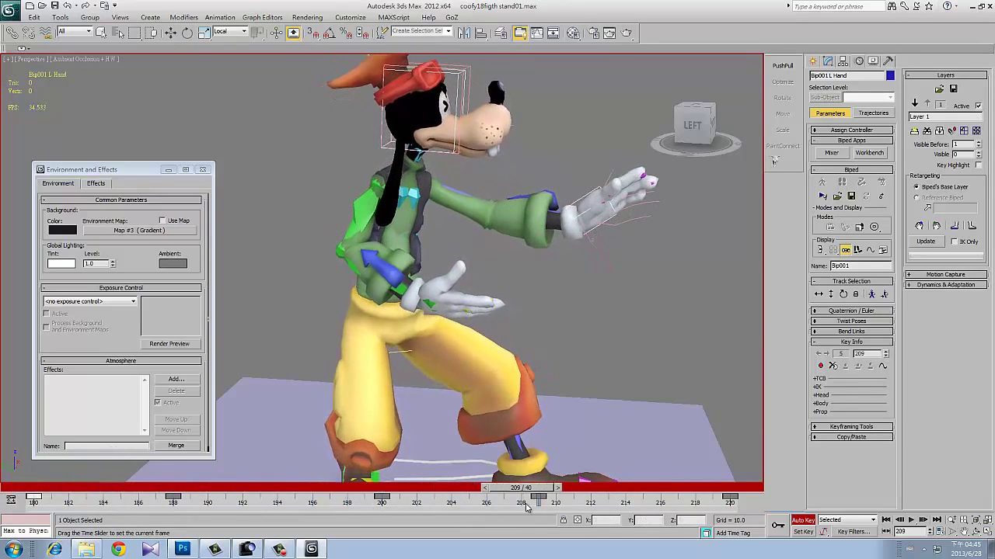
pyautogui.moveTo(589, 227); pyautogui.dragTo(531, 507)
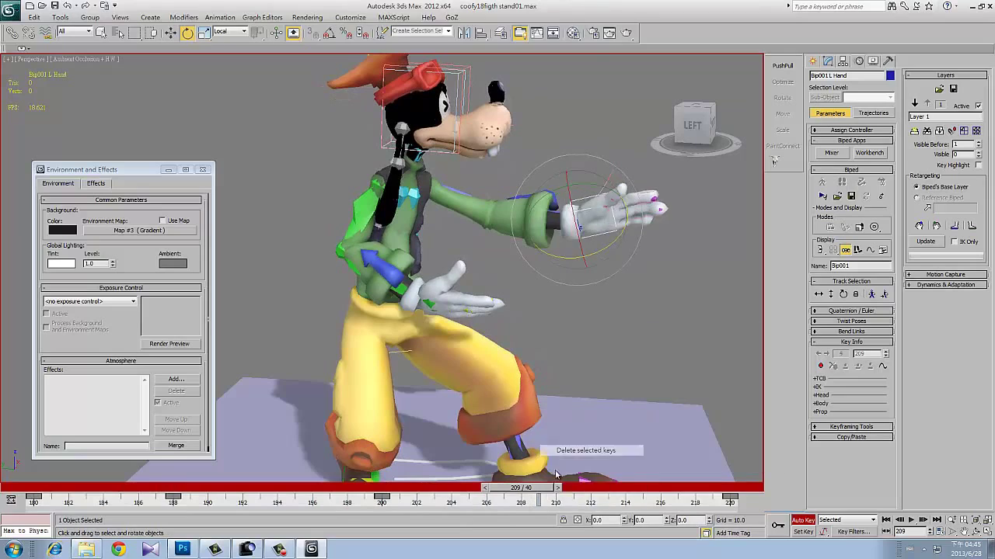
pyautogui.press('/')
# - Compare Layer 1 against the Original layer from front and side views, stopping at frame 208
pyautogui.keyDown('alt'); pyautogui.moveTo(544, 210); pyautogui.dragTo(479, 205, button='middle'); pyautogui.keyUp('alt')
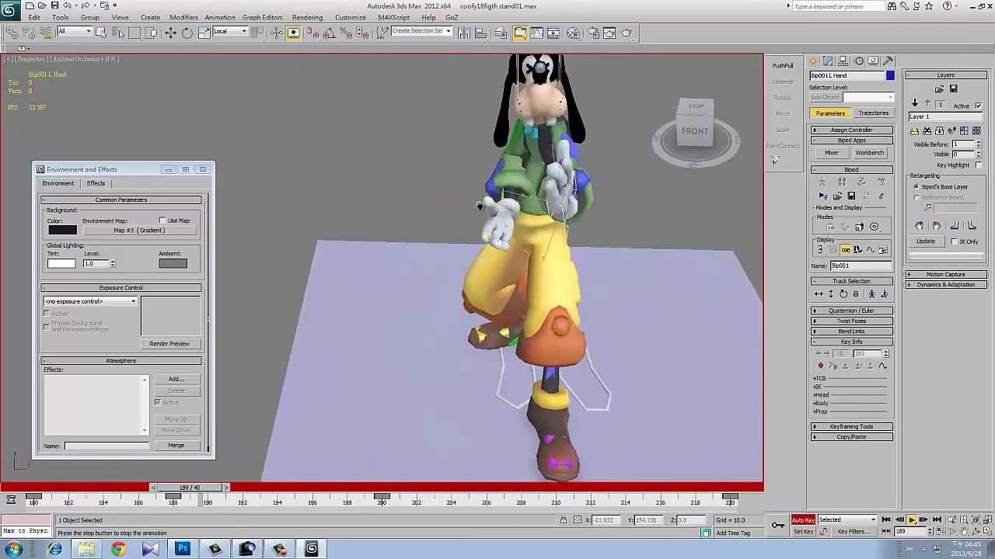
pyautogui.click(915, 102)
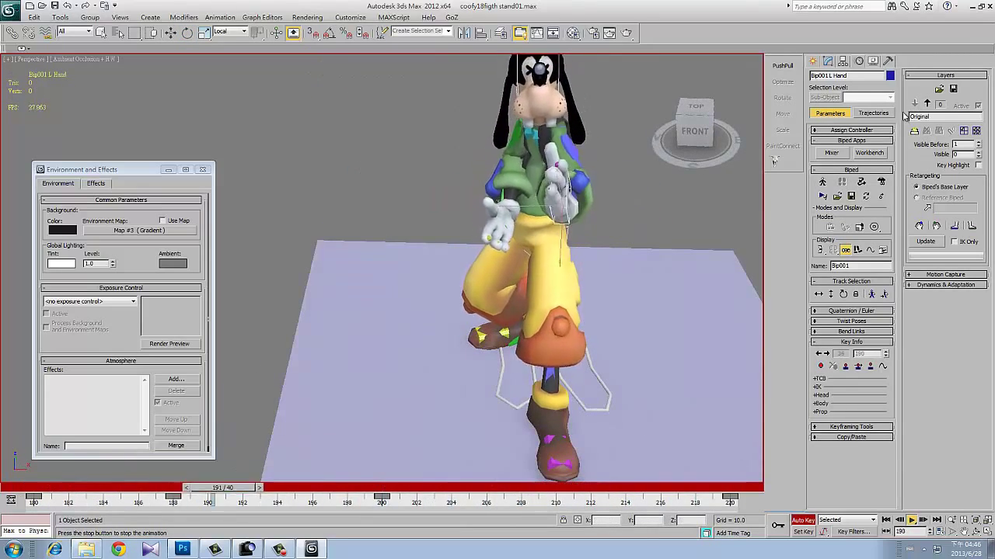
pyautogui.click(926, 102)
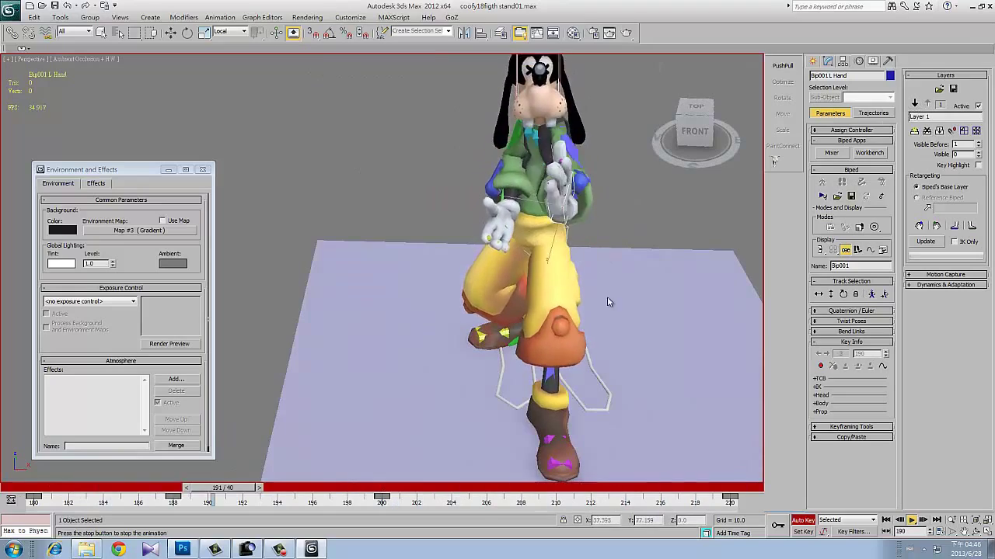
pyautogui.keyDown('alt'); pyautogui.moveTo(607, 297); pyautogui.dragTo(629, 289, button='middle'); pyautogui.keyUp('alt')
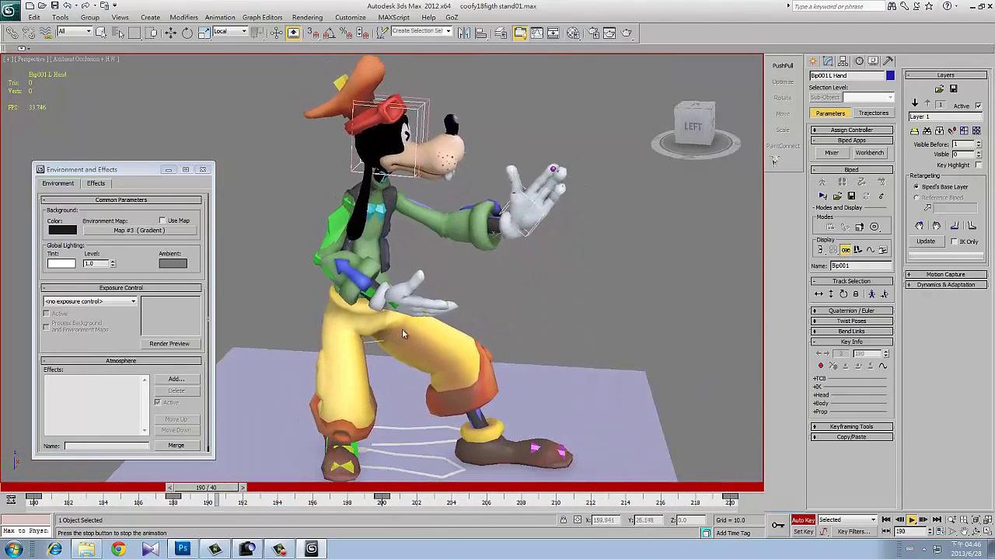
pyautogui.press('/')
# - Replay from frame 185, then deselect the hand and return to frame 180
pyautogui.press('e')
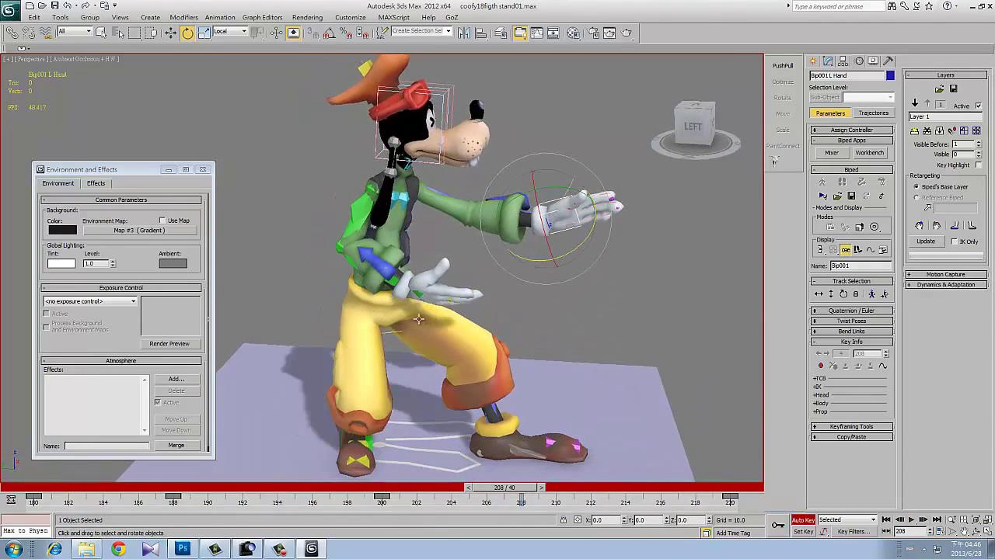
pyautogui.moveTo(505, 487)
pyautogui.mouseDown()
pyautogui.moveTo(144, 487)
pyautogui.moveTo(363, 520)
pyautogui.moveTo(735, 509)
pyautogui.mouseUp()
pyautogui.press('/')
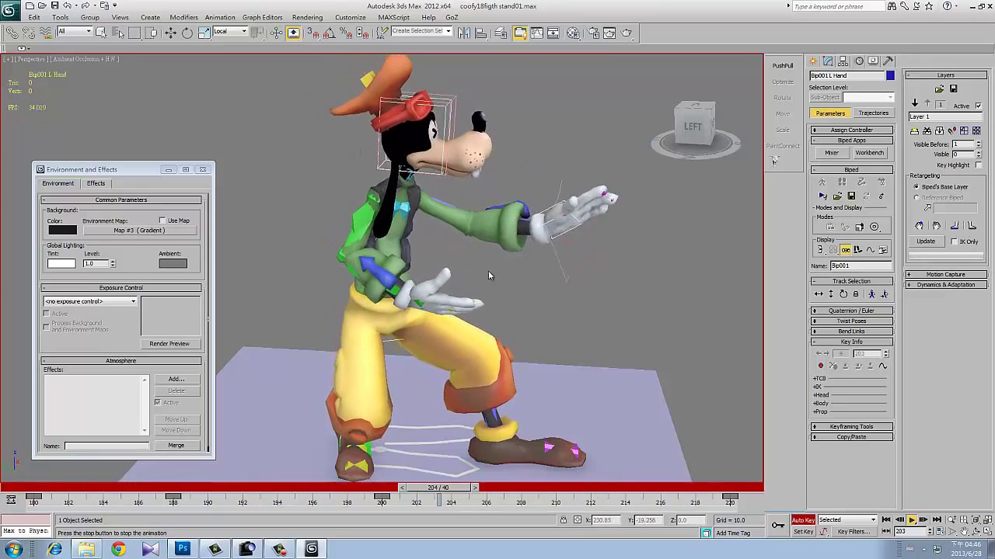
pyautogui.press('/')
pyautogui.press('e')
pyautogui.click(264, 342)
pyautogui.press('Home')
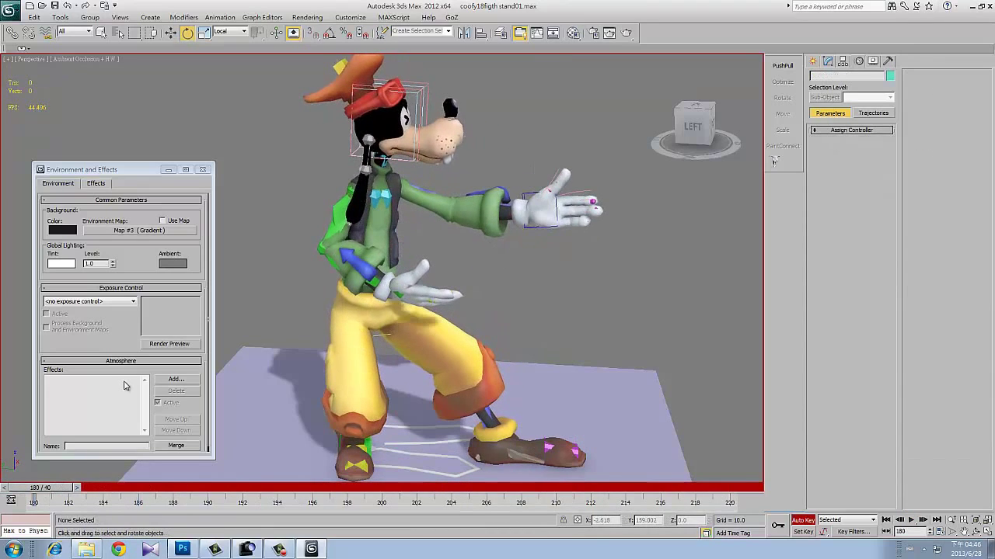